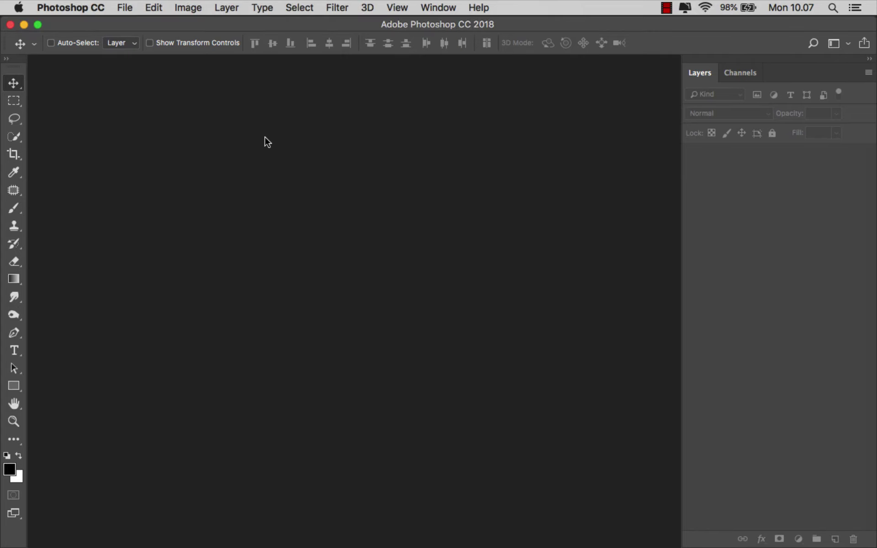
Create a new 4000 × 3000 px, 300 ppi document from the Custom recent preset
left_click(135, 12)
left_click(157, 24)
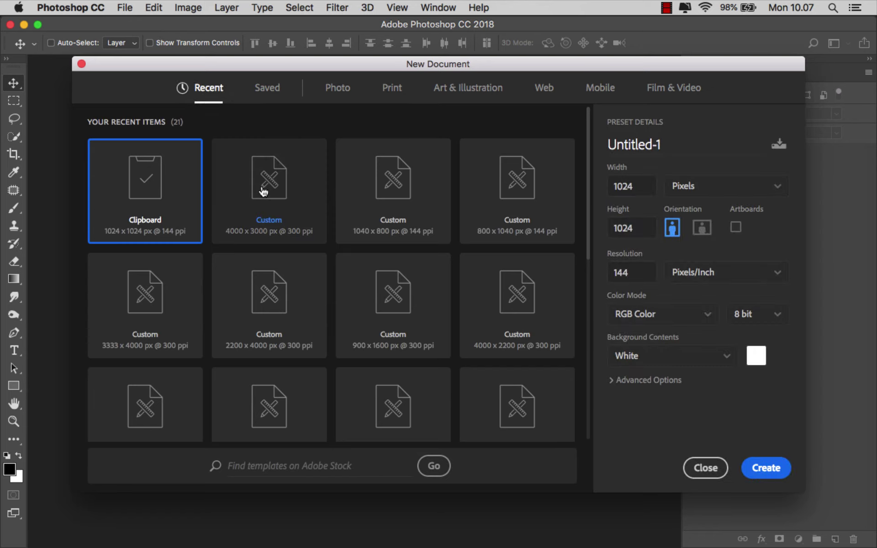
left_click(263, 189)
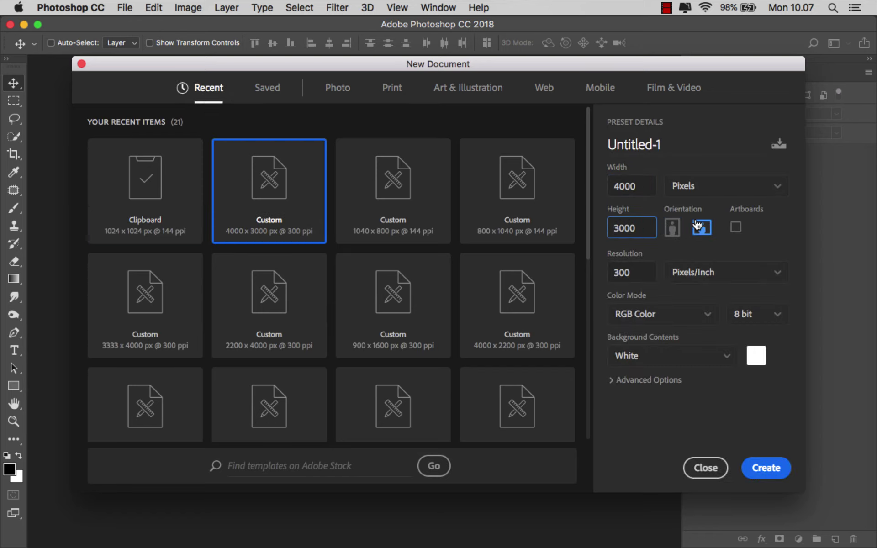
left_click(764, 468)
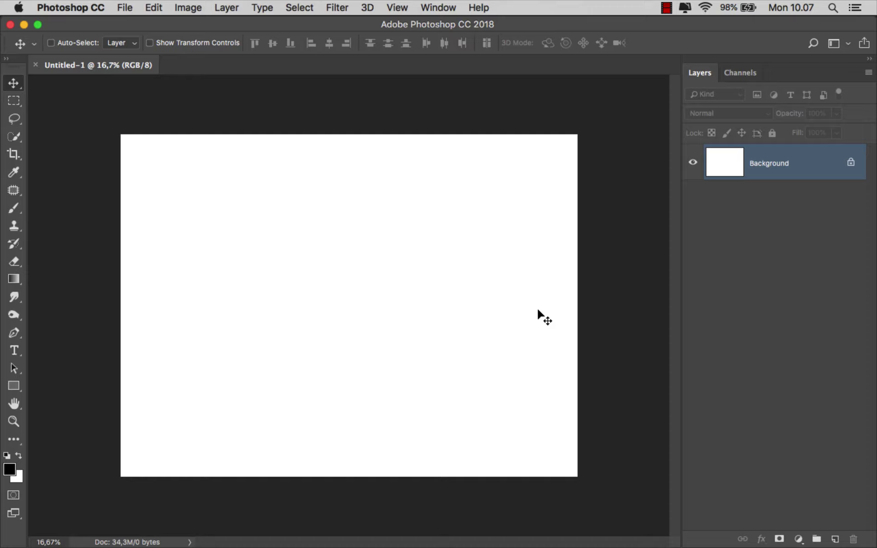
Add a Solid Color fill layer in dark blue #324b64 (H 210, S 50, B 39)
left_click(798, 539)
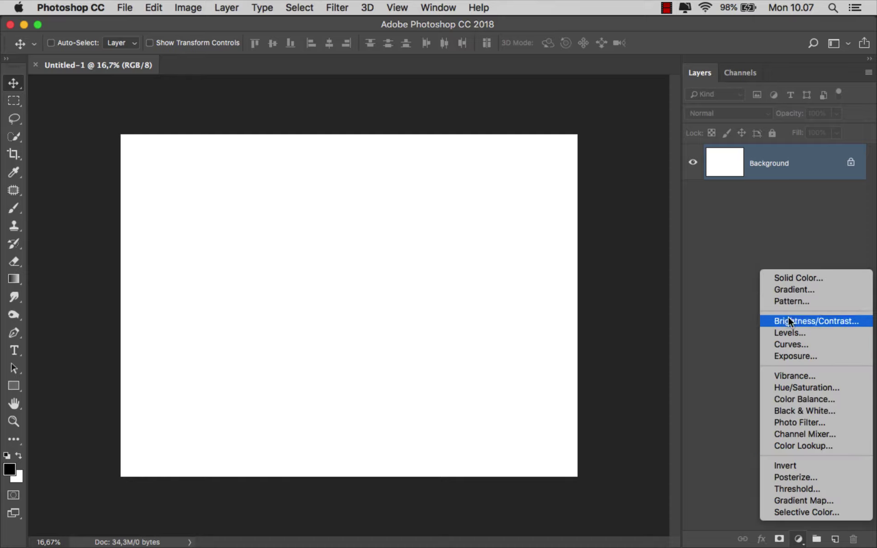
left_click(793, 277)
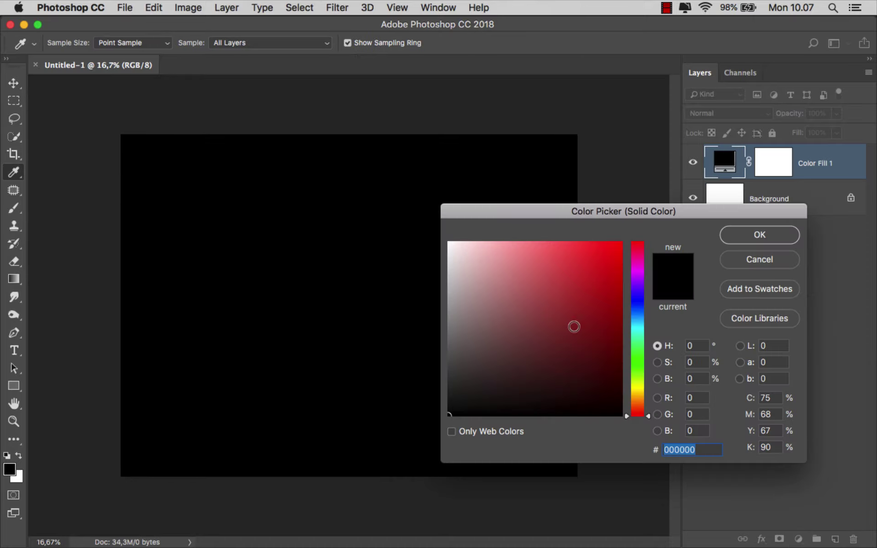
left_click(525, 341)
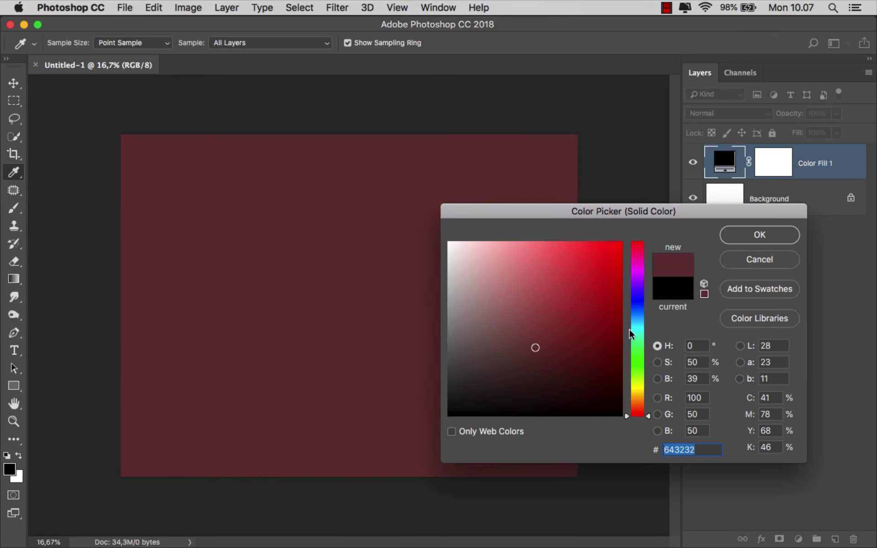
left_click(639, 319)
left_click_drag(640, 318, 644, 314)
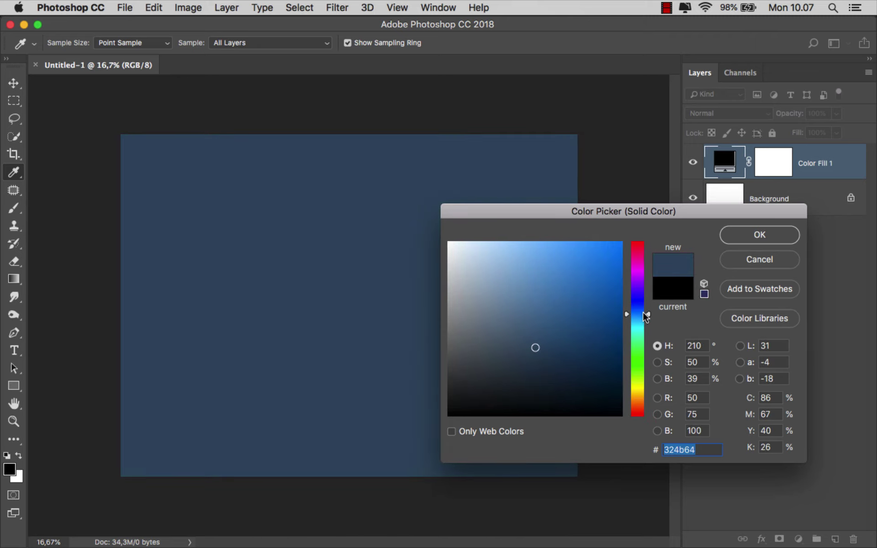
left_click(751, 234)
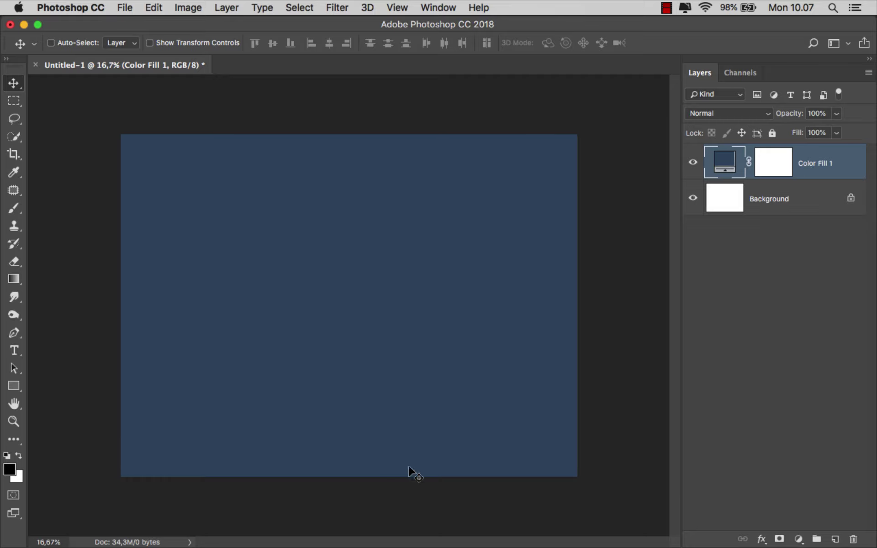
Place the open book PNG, scale it down, squash it vertically and commit
mouse_move(439, 546)
left_click(337, 521)
left_click_drag(258, 105, 339, 277)
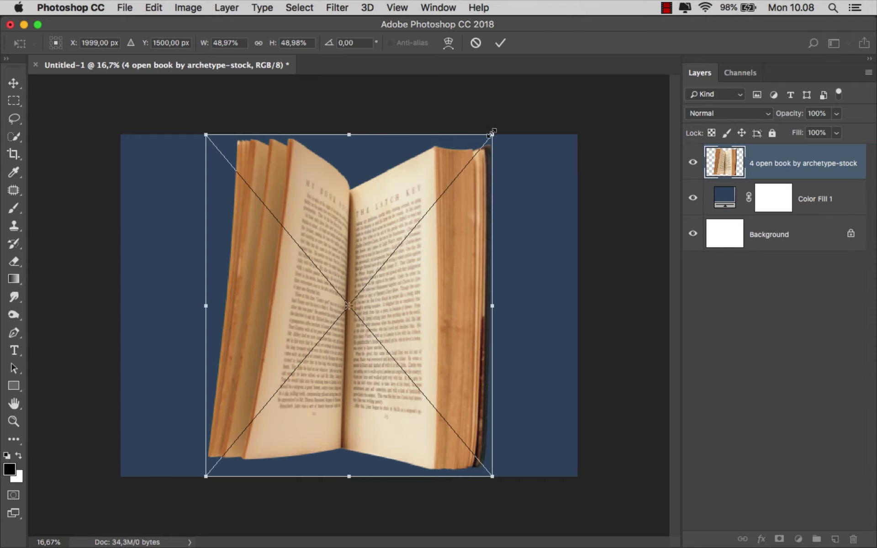
left_click_drag(491, 133, 485, 154)
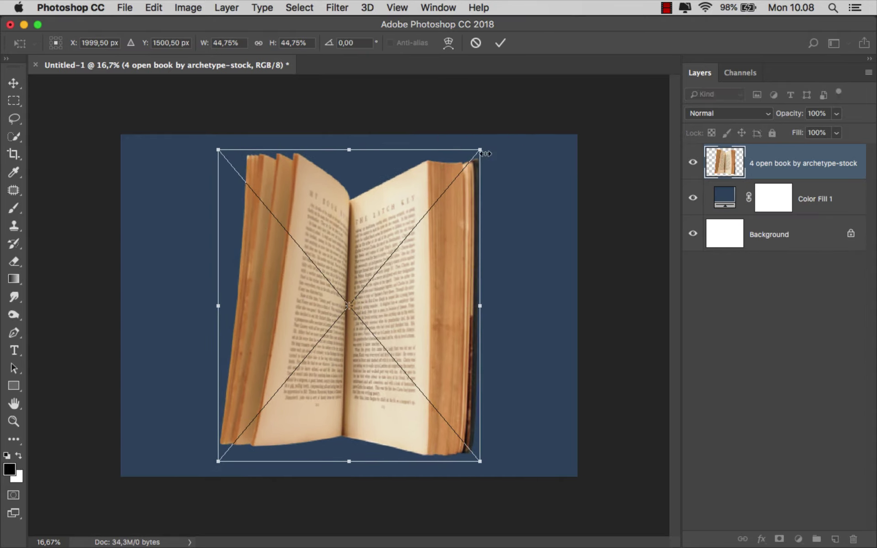
left_click_drag(357, 144, 347, 181)
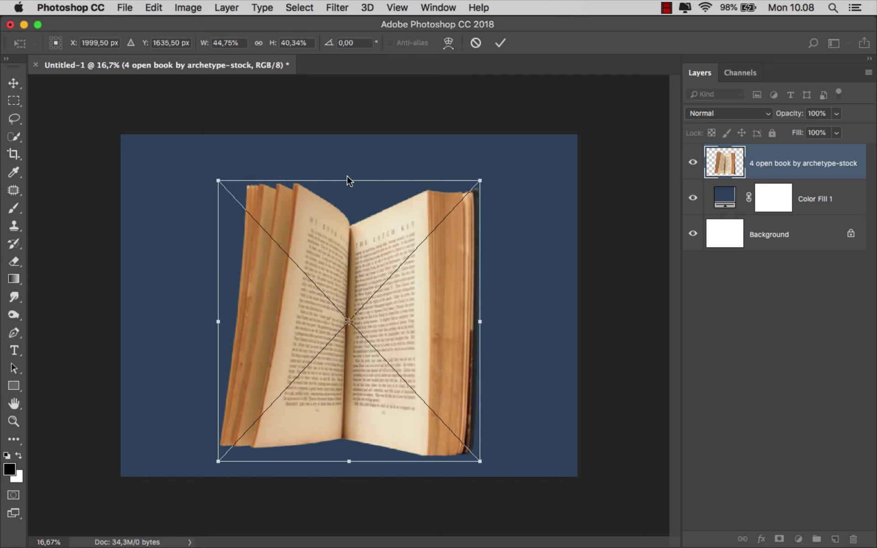
left_click_drag(477, 321, 482, 321)
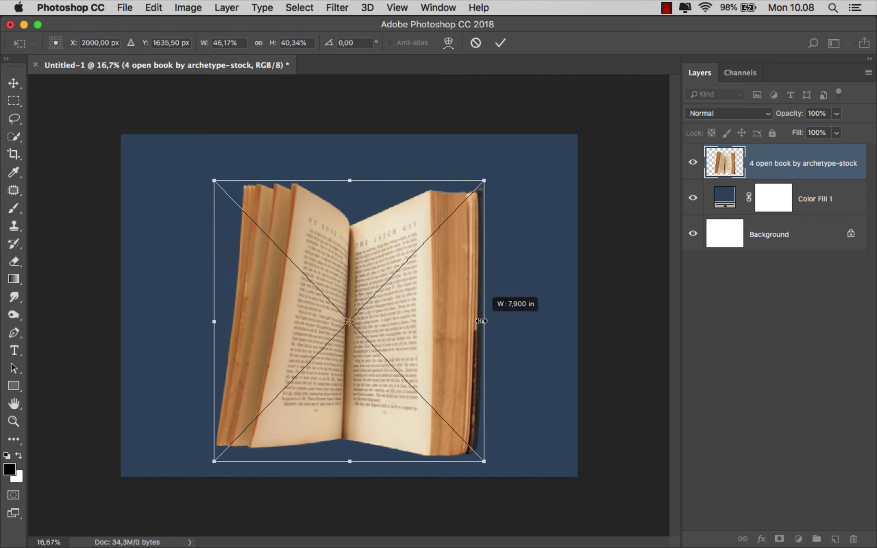
left_click_drag(210, 321, 206, 321)
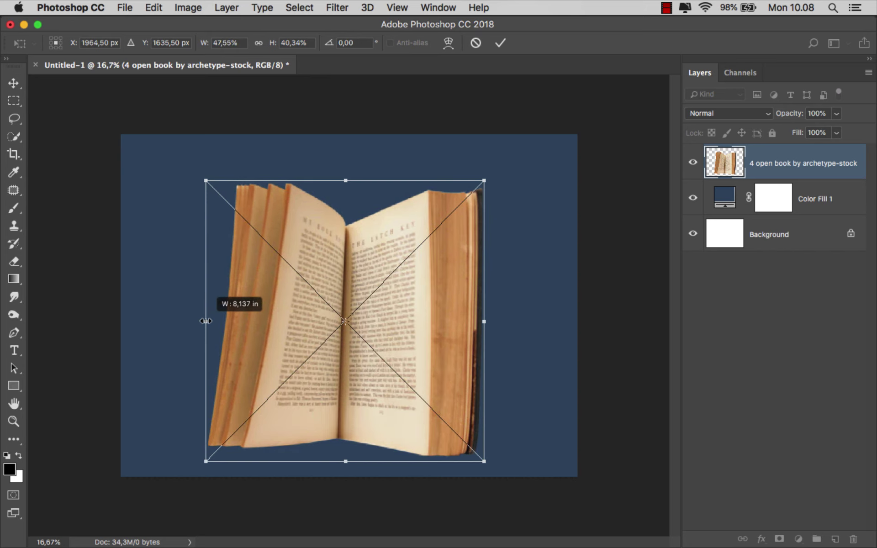
left_click(500, 43)
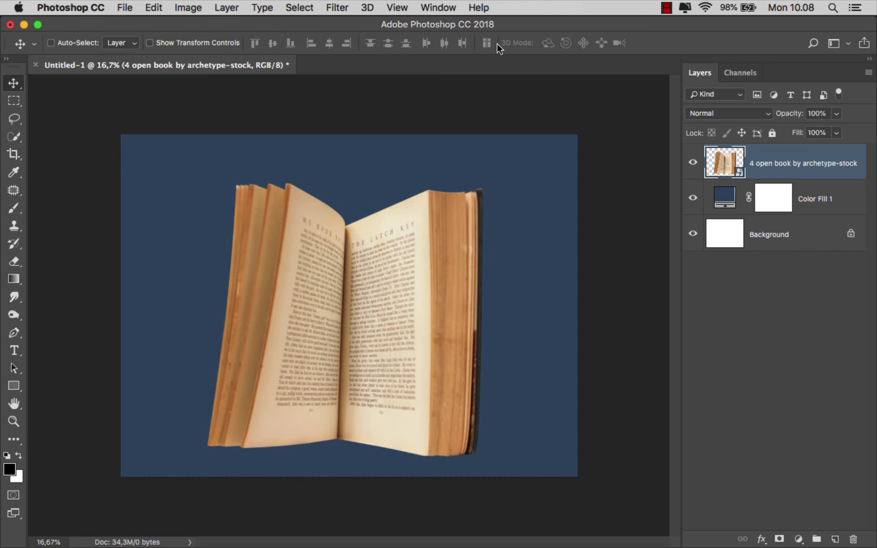
scroll(373, 210, "up", 1)
scroll(373, 210, "up", 1)
scroll(373, 210, "up", 2)
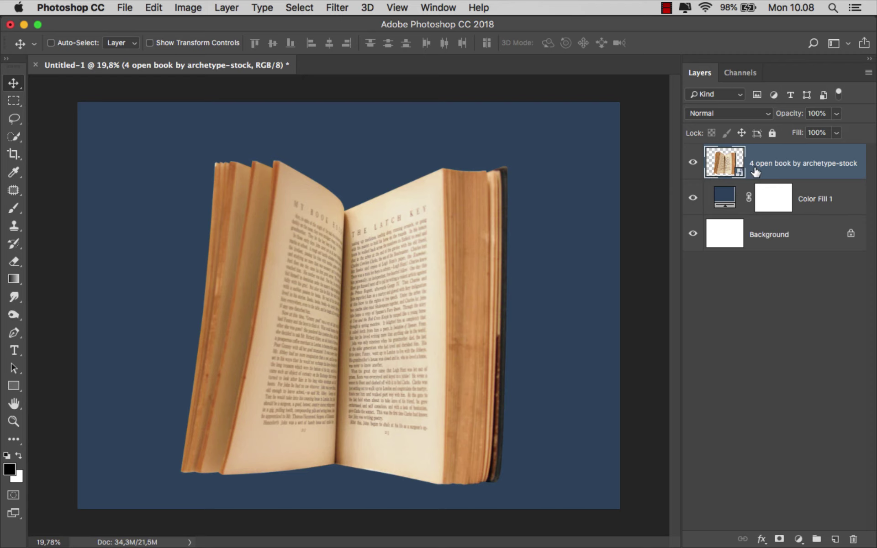
Place clouds-1850167.jpg beneath the book layer, shift it down, and add a layer mask
mouse_move(334, 544)
left_click(333, 520)
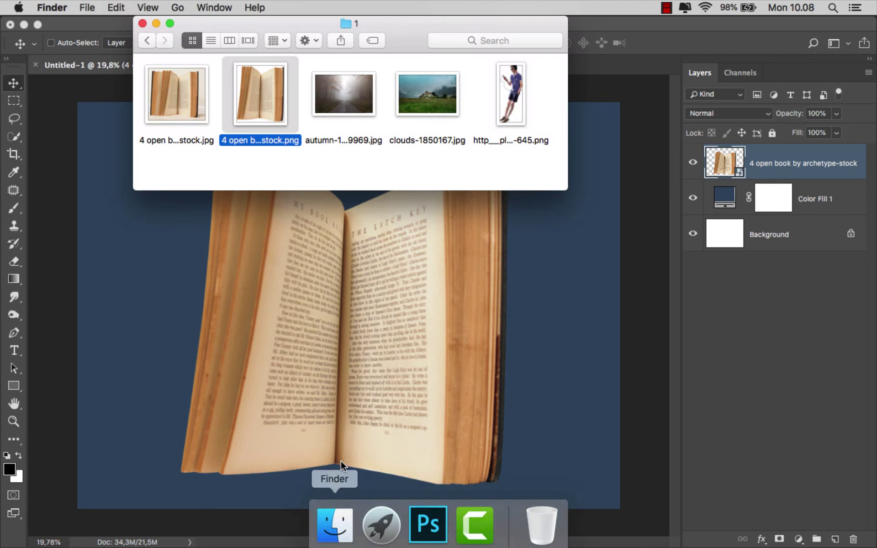
left_click_drag(417, 108, 367, 256)
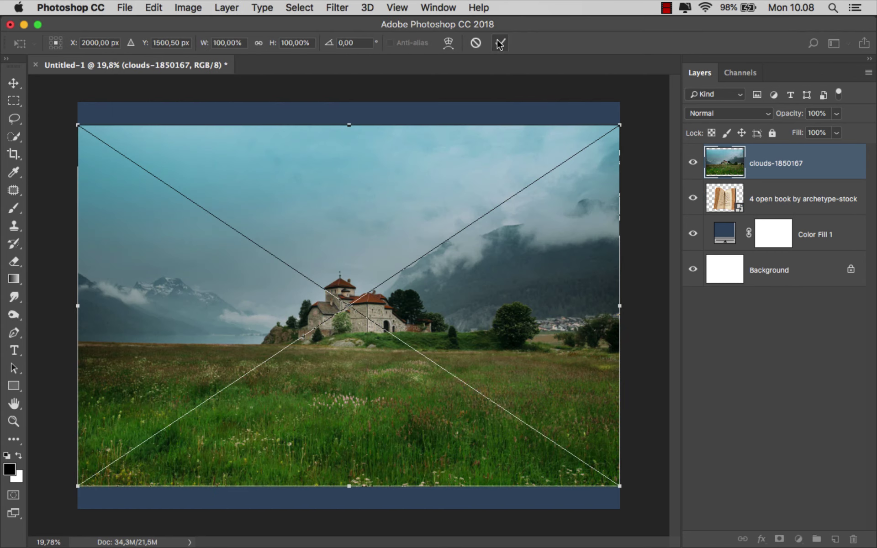
left_click(500, 42)
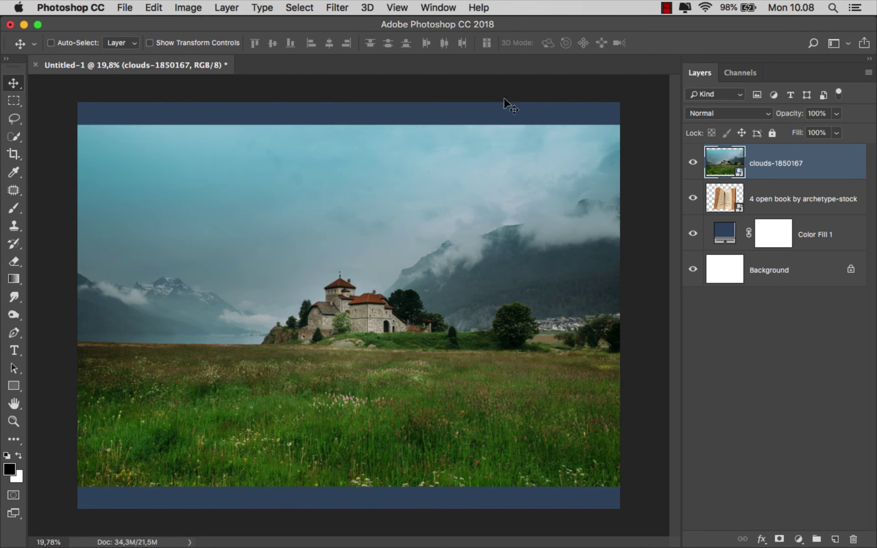
left_click_drag(743, 161, 778, 206)
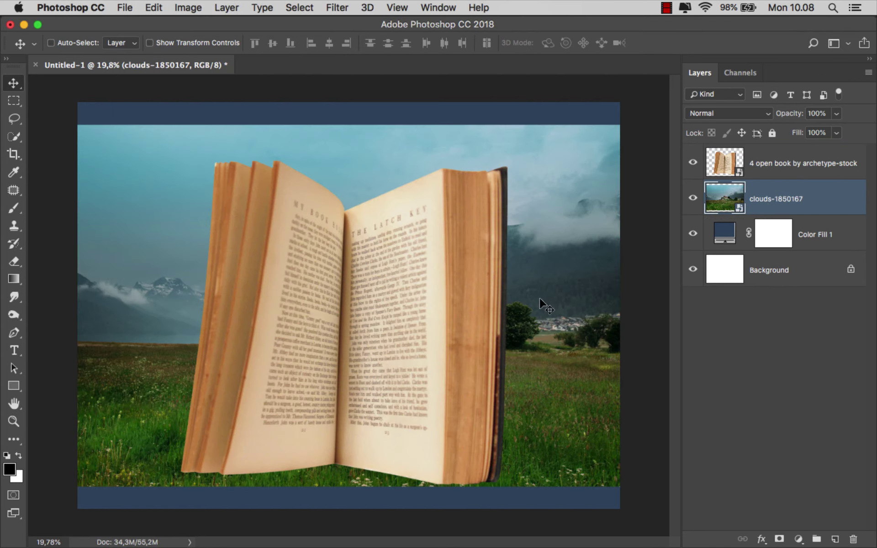
left_click_drag(389, 326, 386, 346)
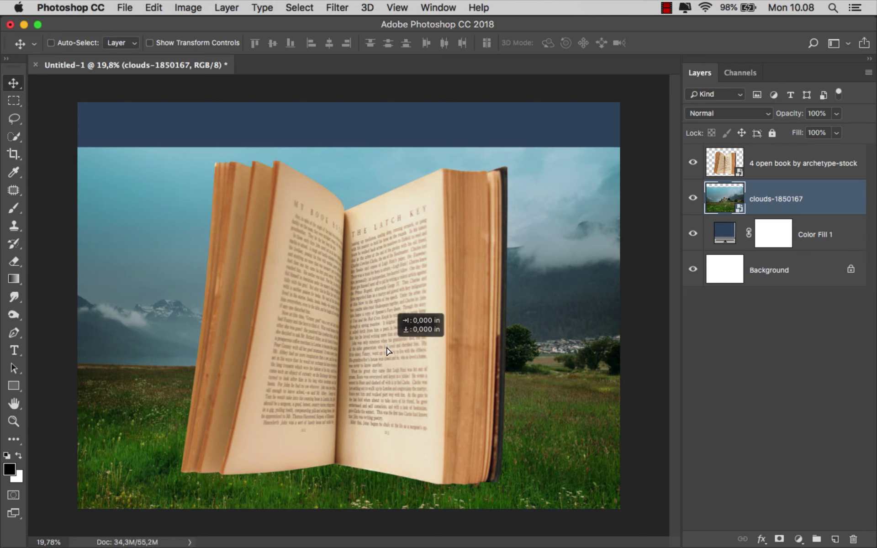
left_click_drag(387, 346, 385, 353)
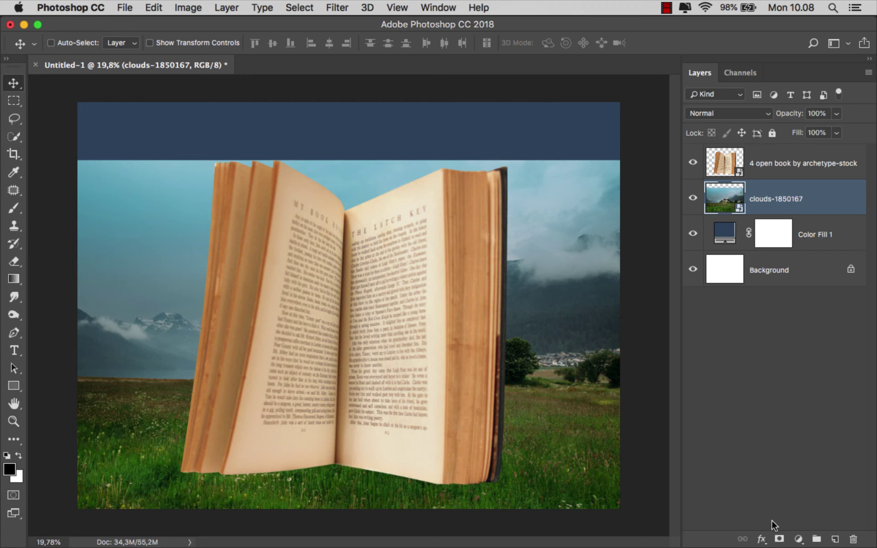
left_click(779, 539)
Draw a gradient on the clouds mask so the sky fades into the blue fill
left_click(13, 279)
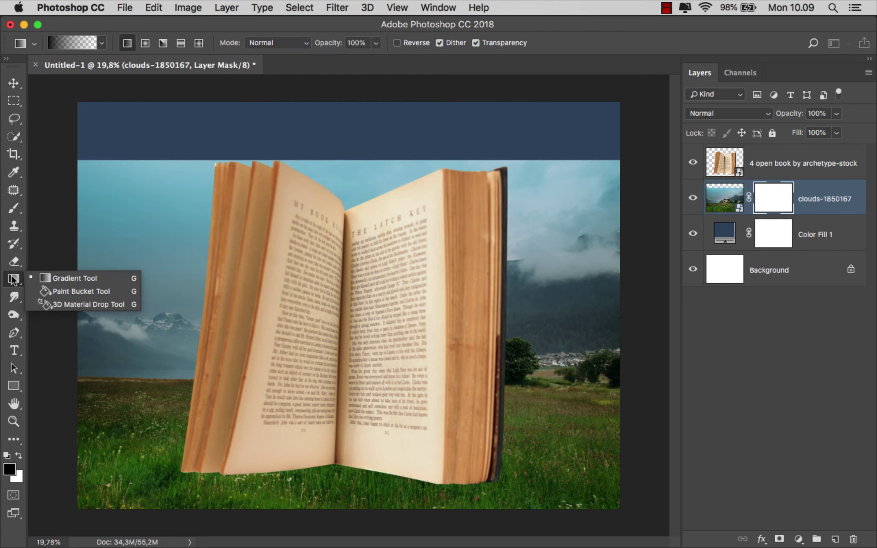
left_click(48, 278)
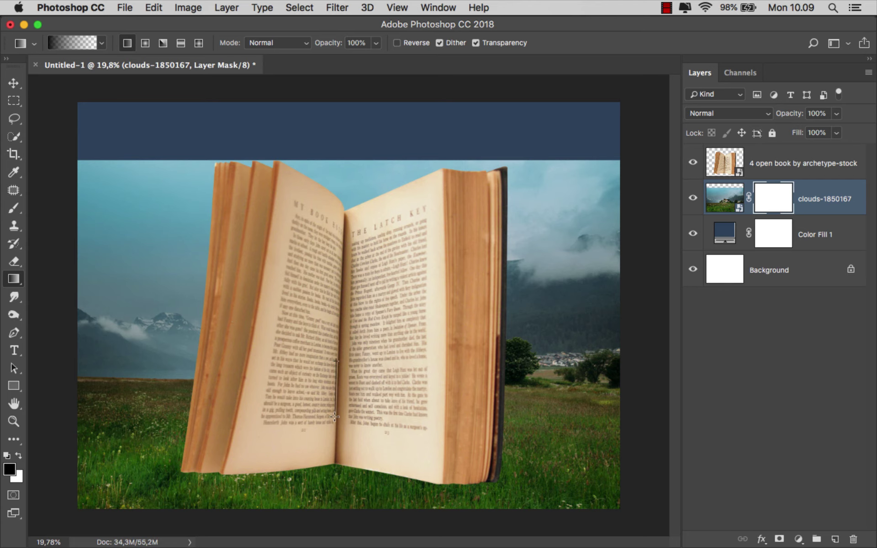
left_click_drag(336, 419, 336, 442)
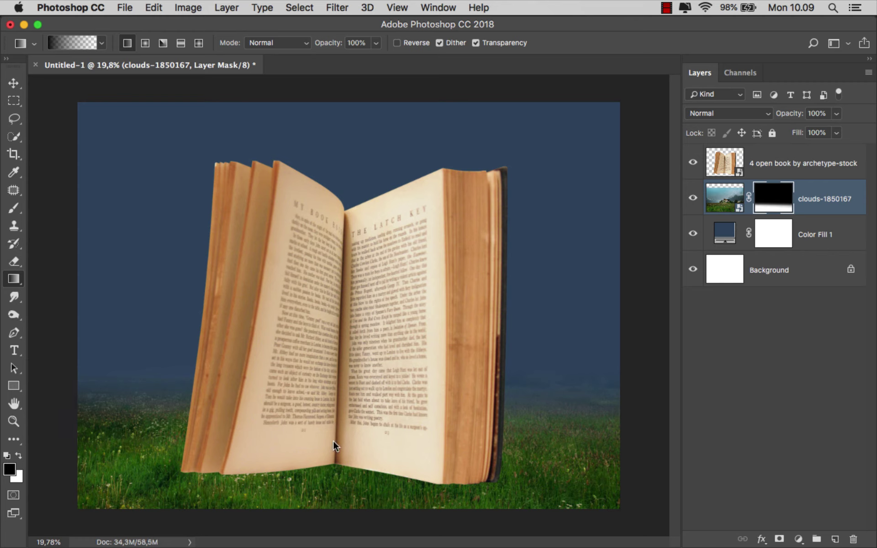
key("super+2")
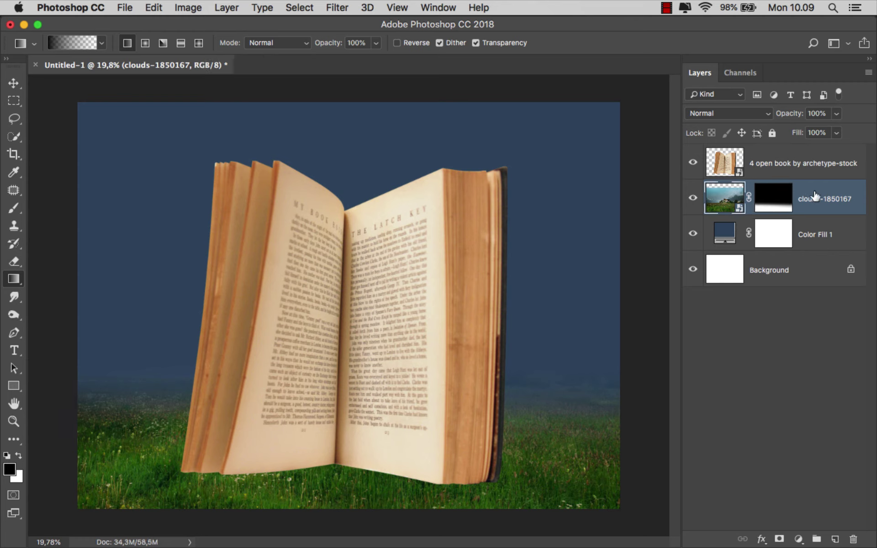
left_click(808, 165)
Place autumn-1839969 below the landscape layer and move it up over the top strip
key("v")
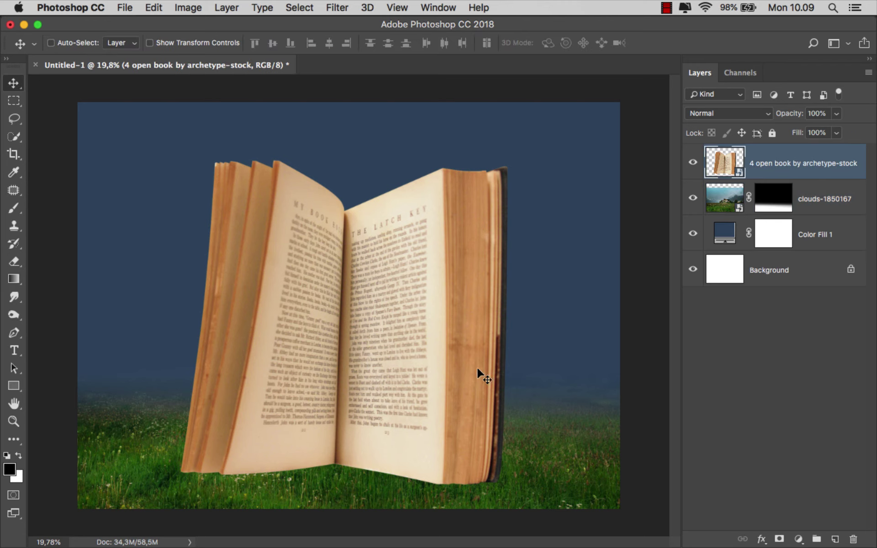
left_click(336, 520)
mouse_move(340, 99)
left_mouse_down()
mouse_move(344, 328)
mouse_move(347, 253)
left_mouse_up()
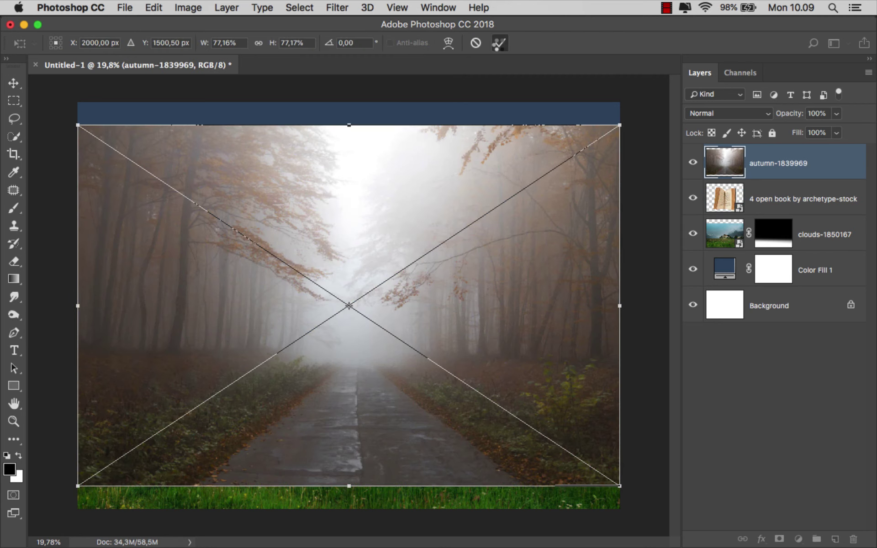
left_click(501, 42)
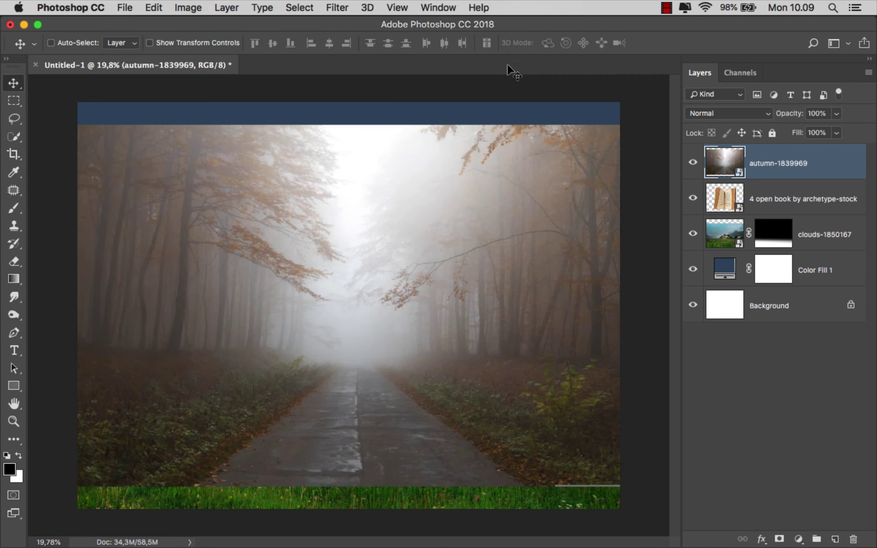
left_click_drag(798, 173, 767, 258)
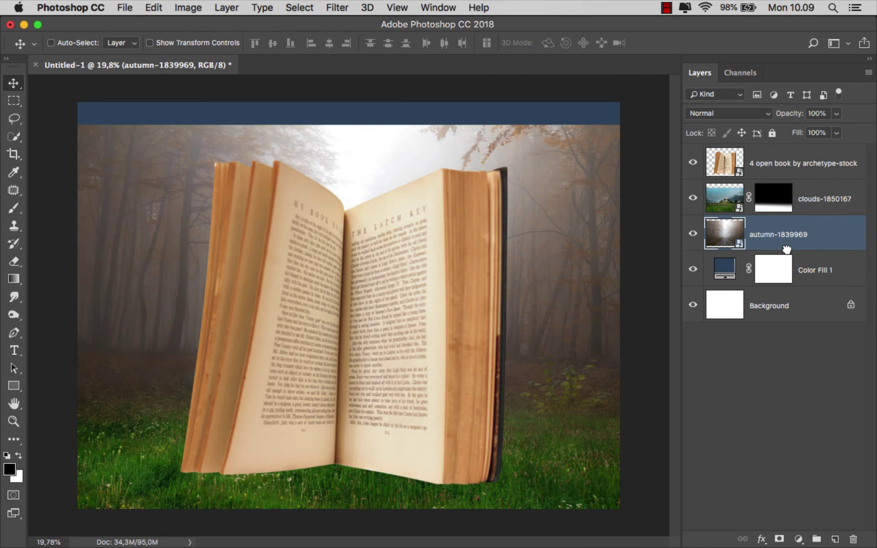
left_click_drag(372, 245, 373, 224)
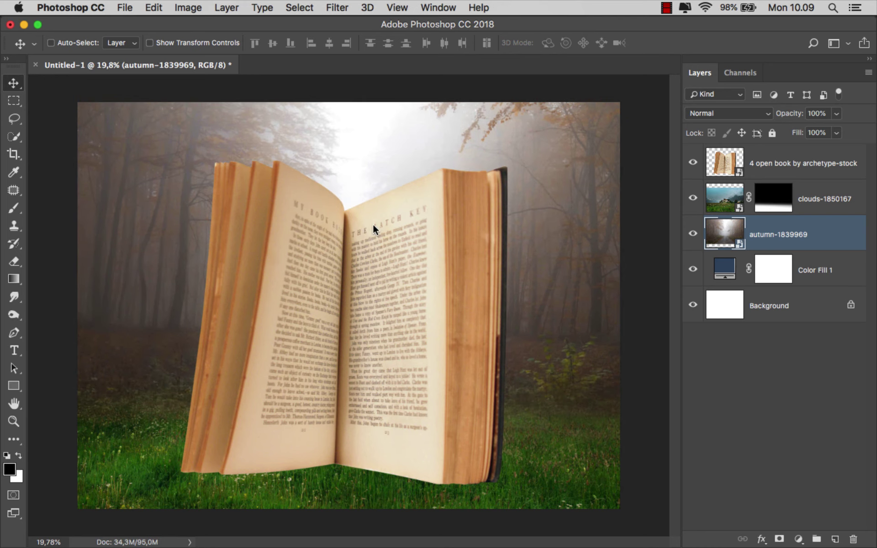
Stretch the forest image downward and set its blend mode to Multiply
key("super+t")
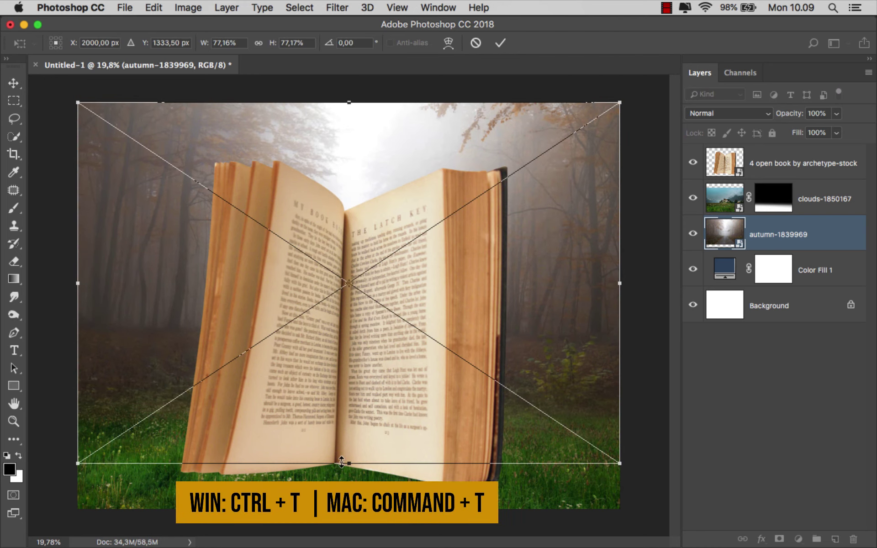
left_click_drag(342, 469, 352, 537)
scroll(352, 451, "down", 3)
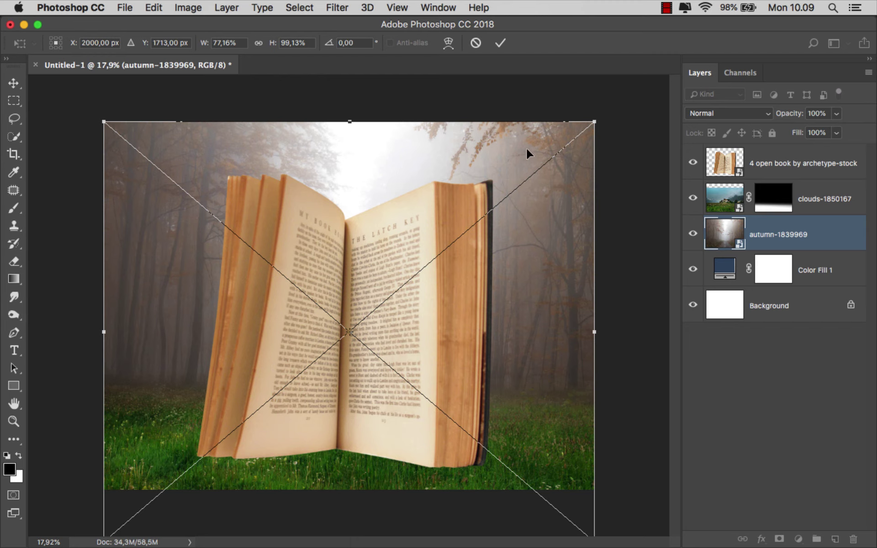
left_click(500, 43)
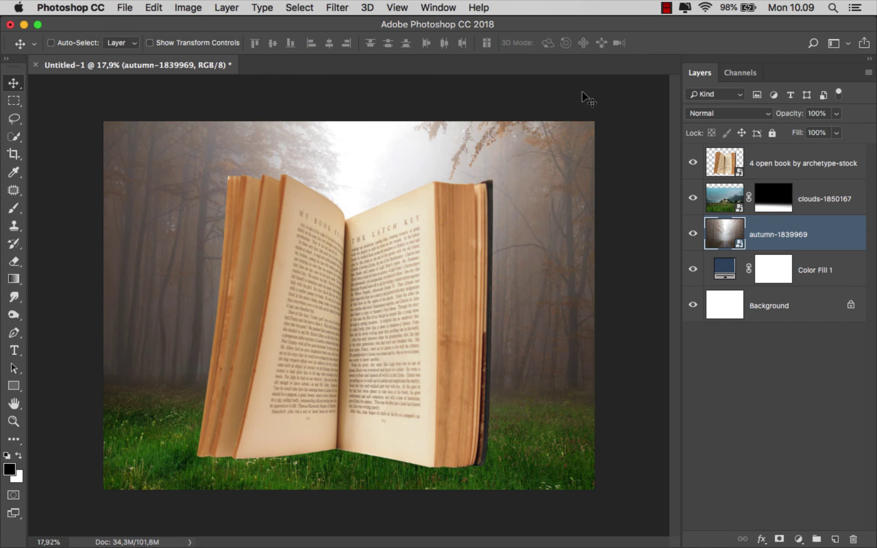
left_click(708, 113)
left_click(712, 150)
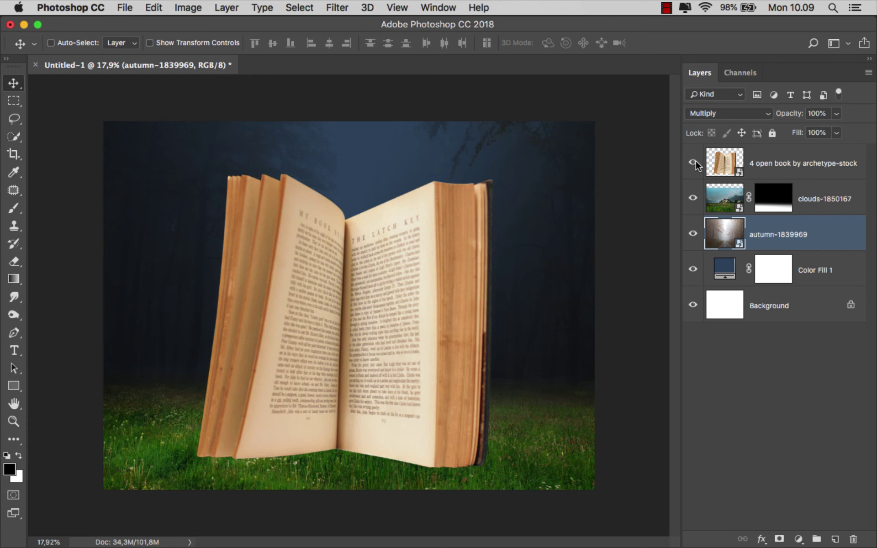
scroll(472, 248, "up", 2)
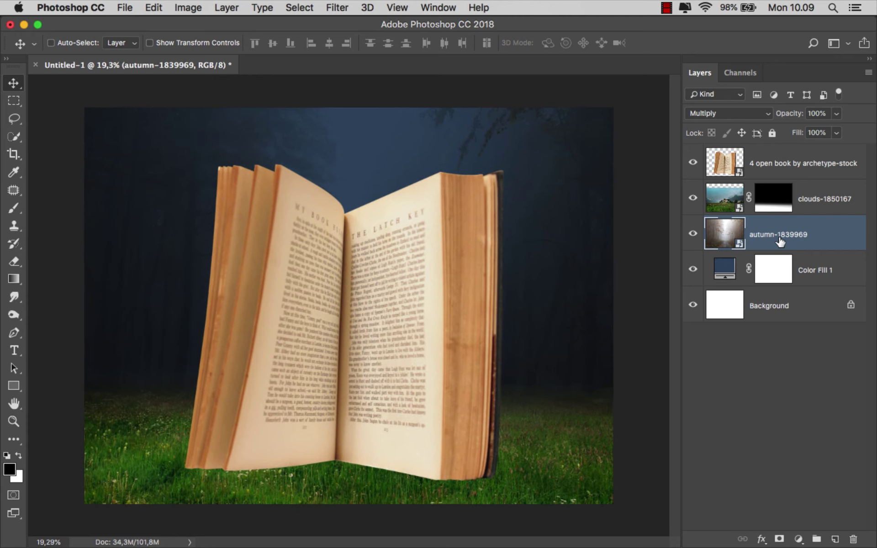
left_click(792, 164)
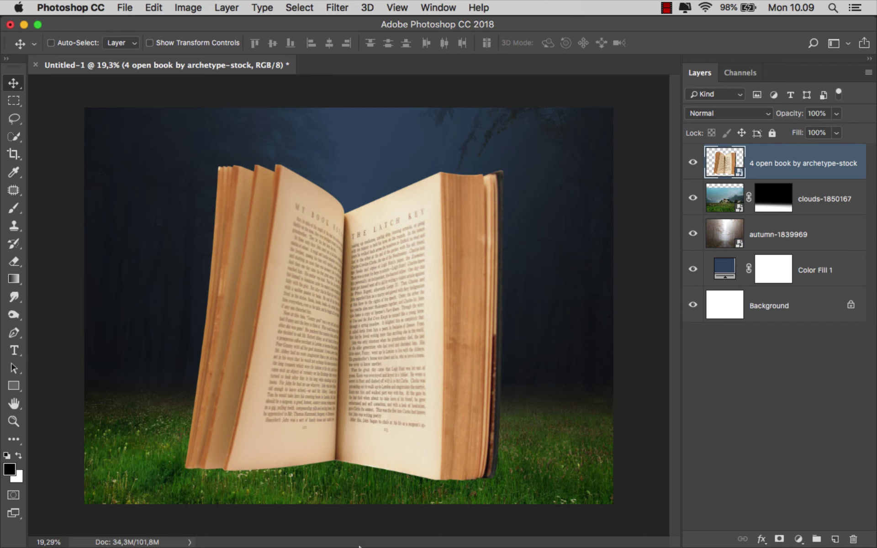
Place the man-with-headphones PNG on the book, scaled to about 58%
left_click(347, 511)
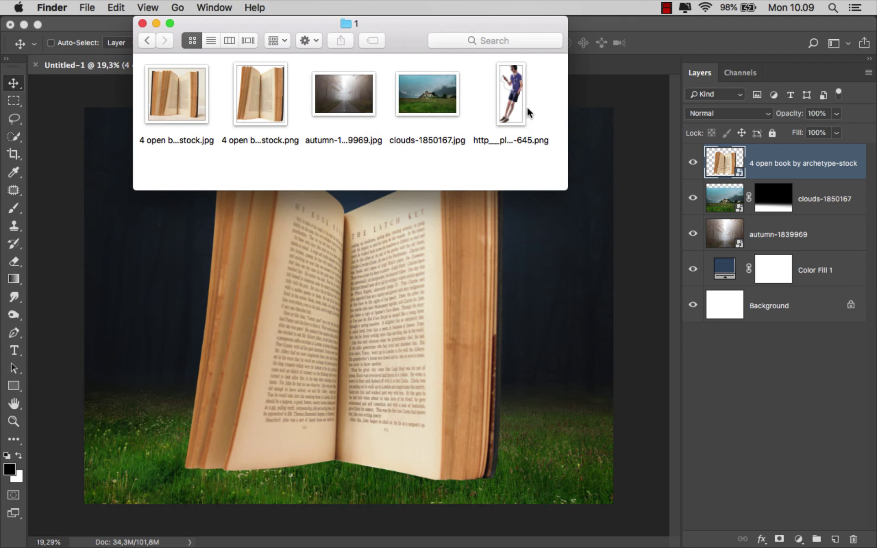
left_click_drag(514, 112, 382, 325)
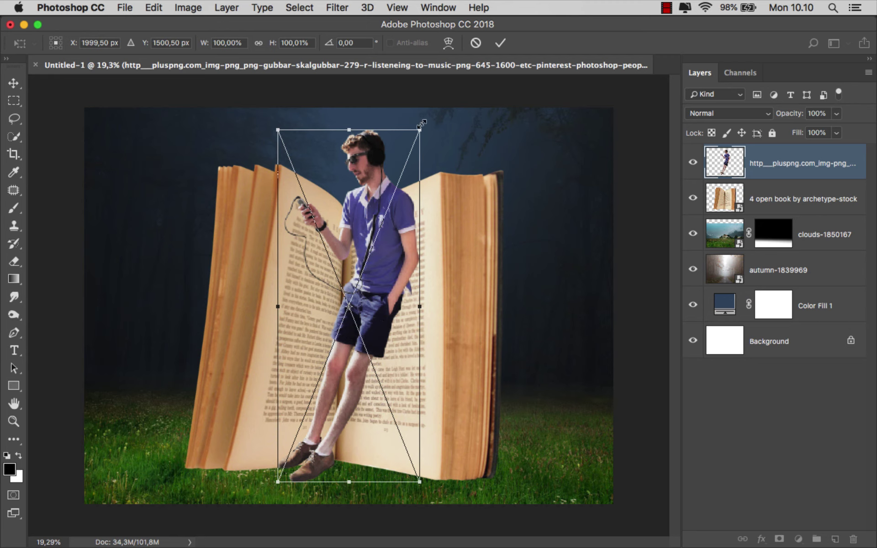
left_click_drag(421, 123, 387, 212)
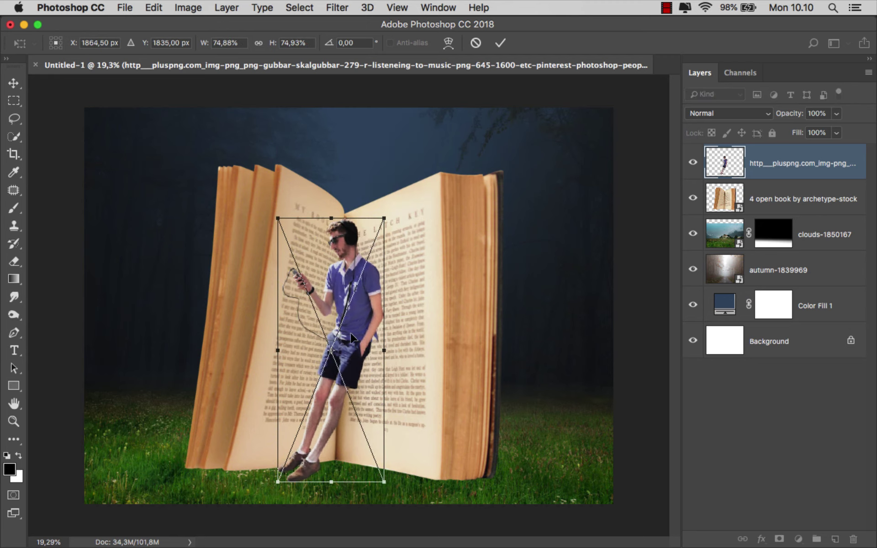
left_click_drag(360, 339, 403, 337)
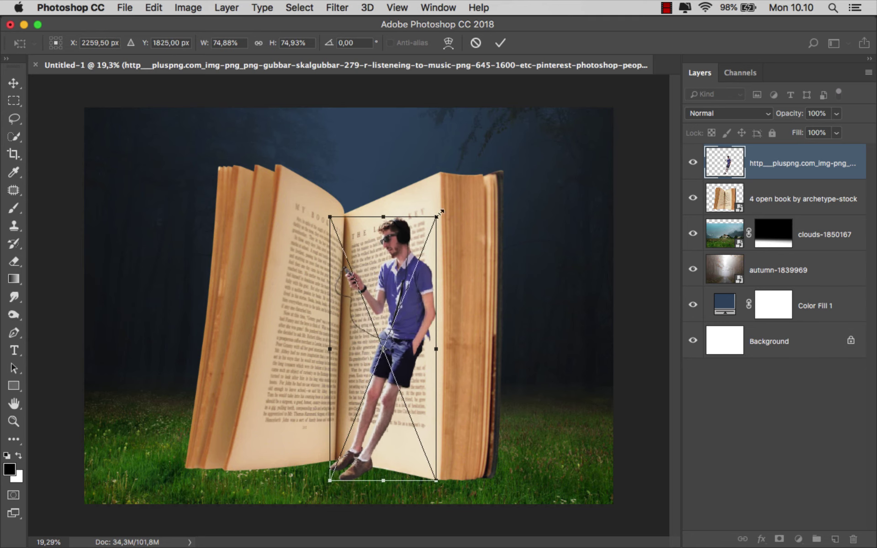
left_click_drag(440, 209, 413, 276)
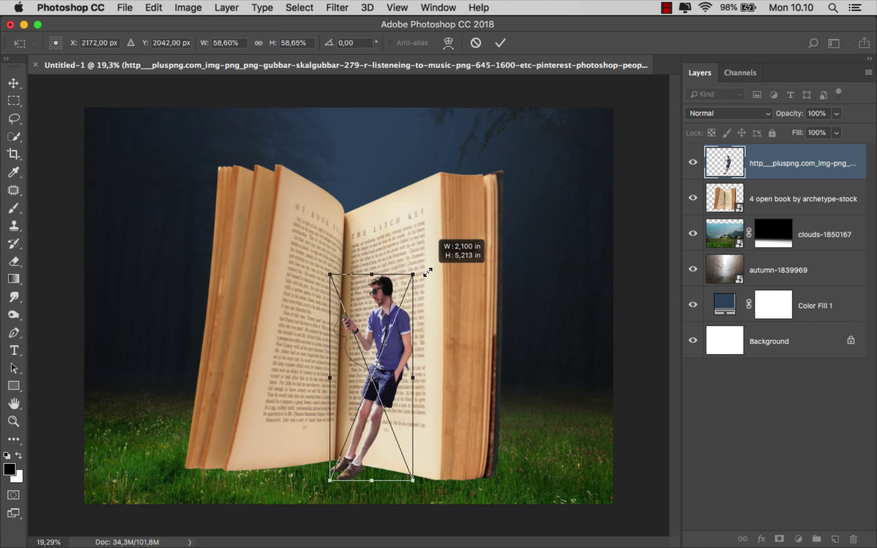
left_click(500, 42)
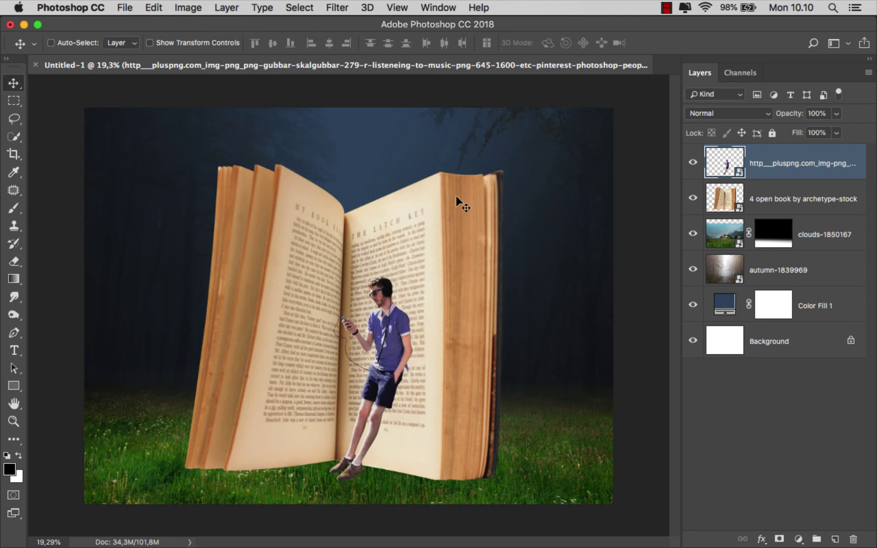
left_click_drag(390, 333, 398, 336)
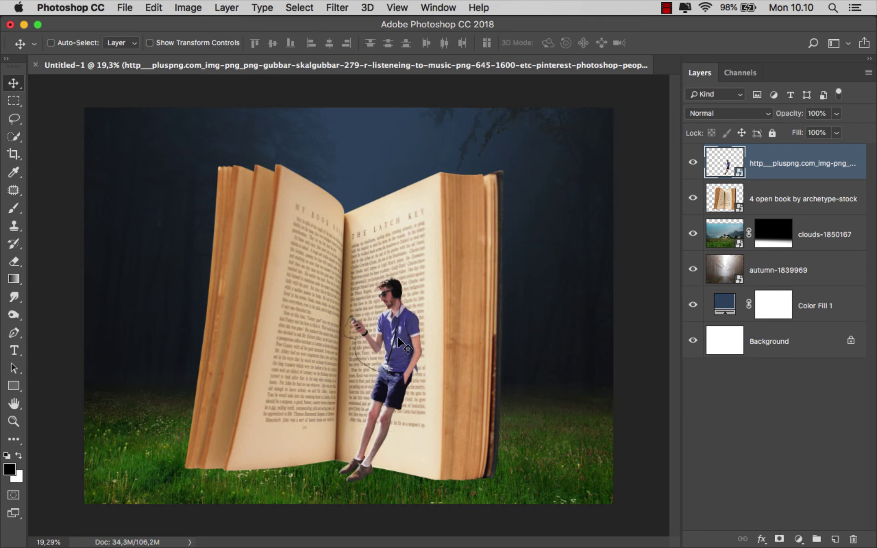
Shrink the man slightly further to about 56% and commit the transform
key("ctrl+t")
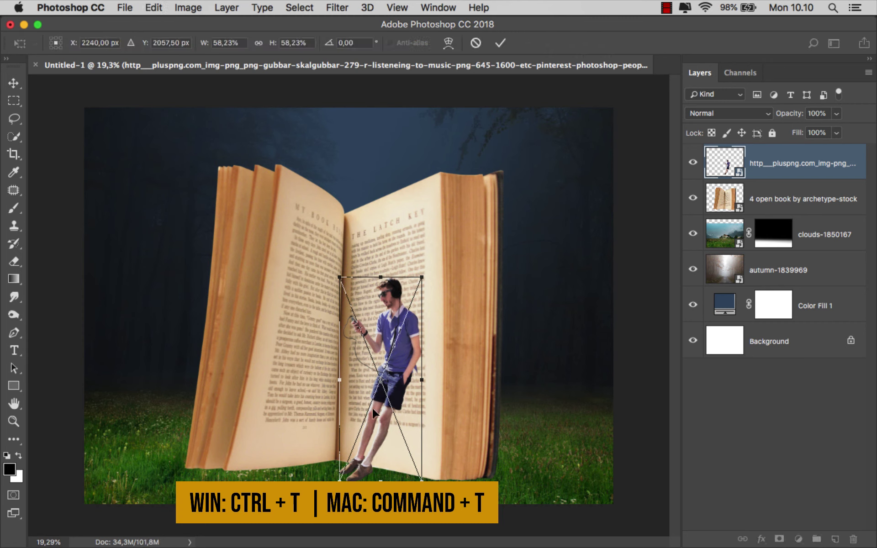
left_click_drag(349, 477, 350, 475)
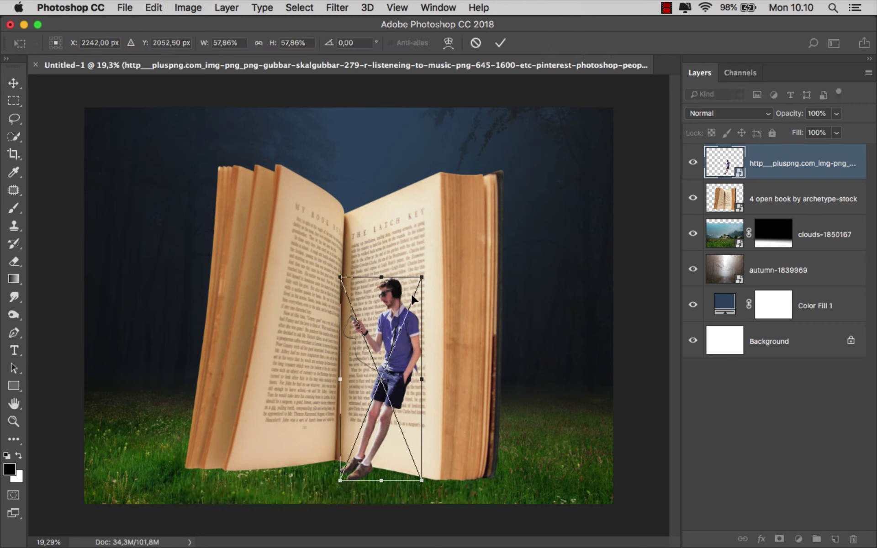
left_click_drag(420, 276, 418, 285)
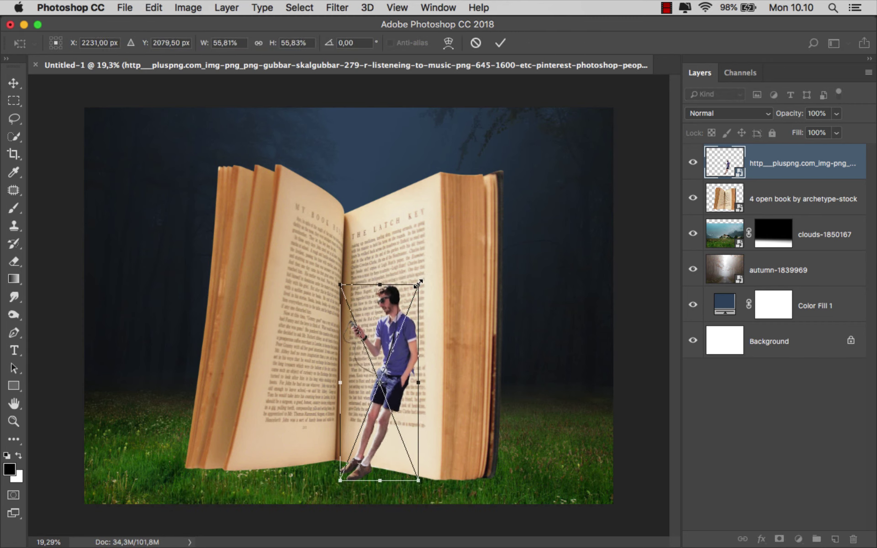
key("Return")
scroll(418, 285, "up", 3)
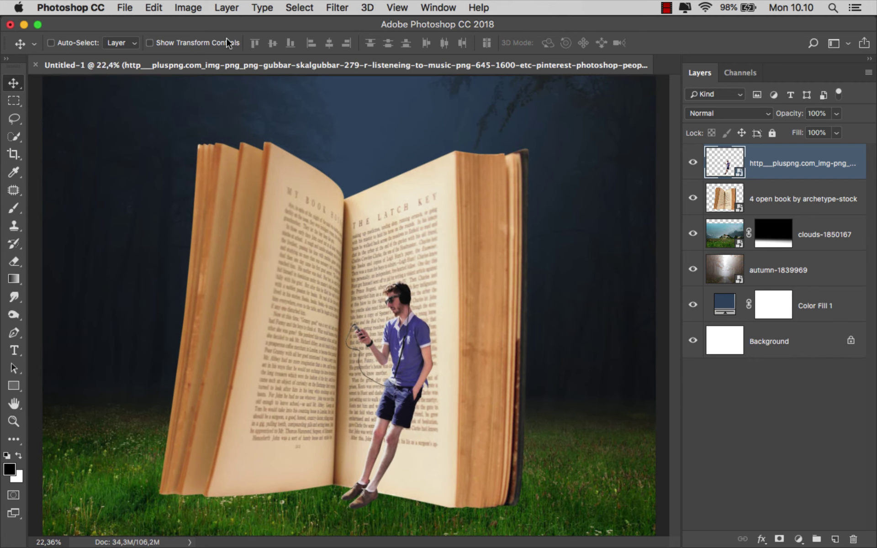
Apply Shadows/Highlights to the man with Shadows 0% and Highlights 54%
left_click(188, 7)
mouse_move(243, 45)
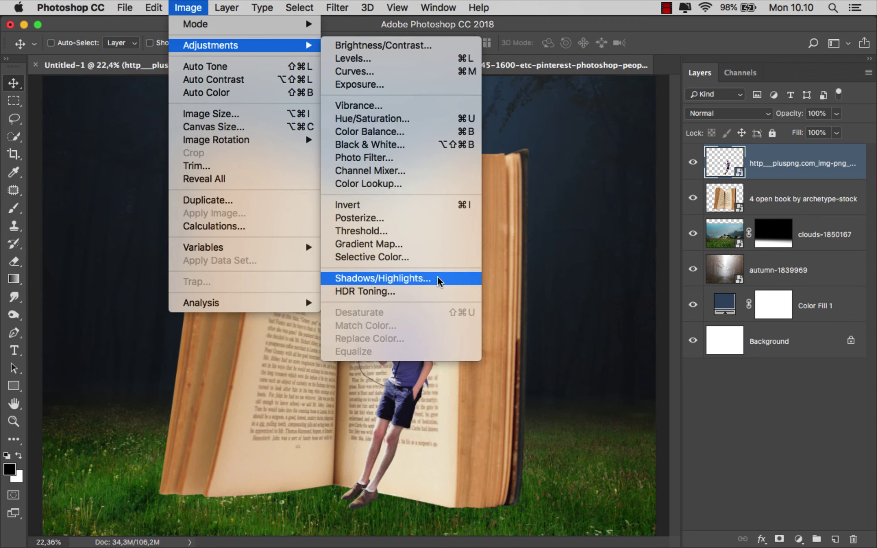
left_click(440, 279)
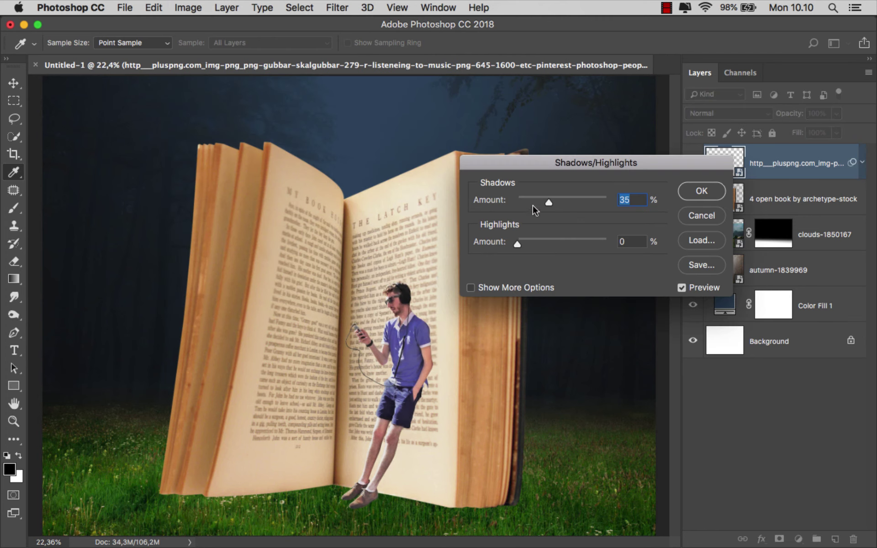
left_click_drag(547, 205, 507, 202)
left_click_drag(524, 242, 567, 246)
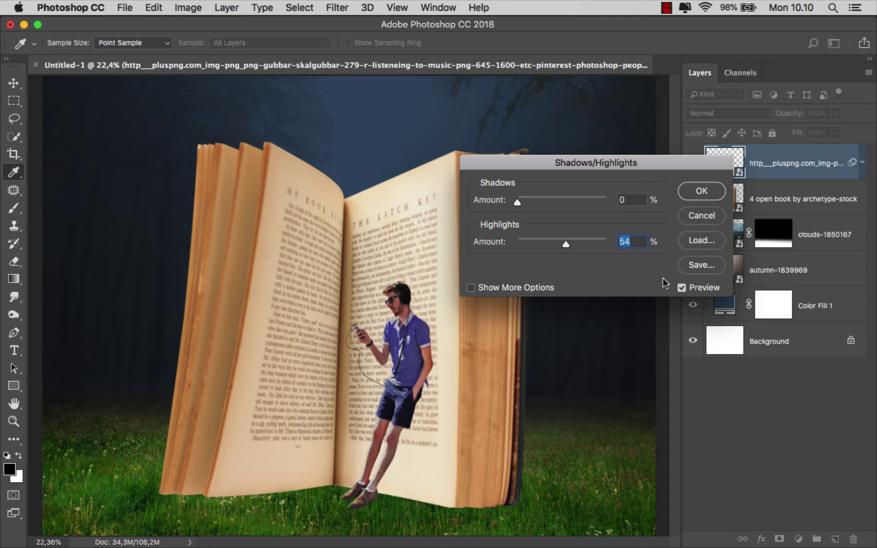
left_click(681, 287)
left_click(681, 288)
left_click(691, 192)
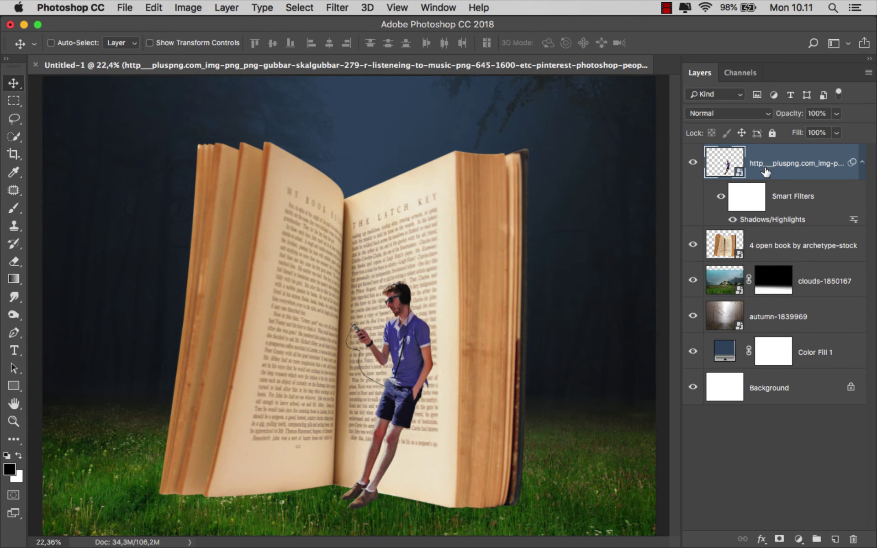
Colorize the grass with a clipped Hue/Saturation layer at Hue 31, Saturation 25
left_click(807, 283)
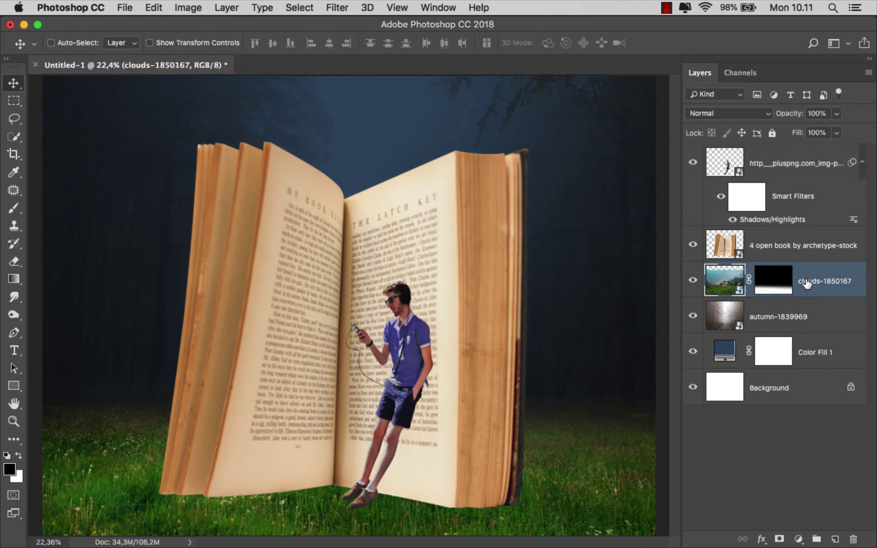
left_click(798, 539)
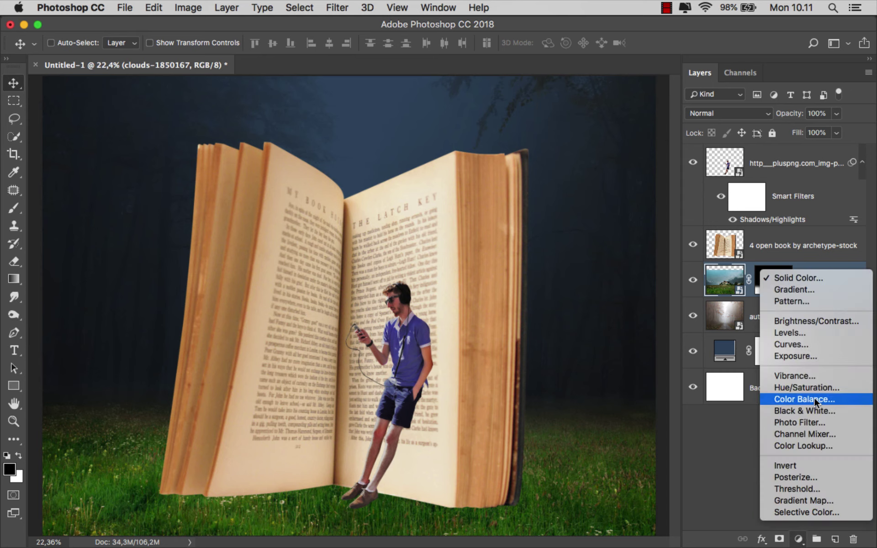
left_click(815, 389)
left_click(553, 389)
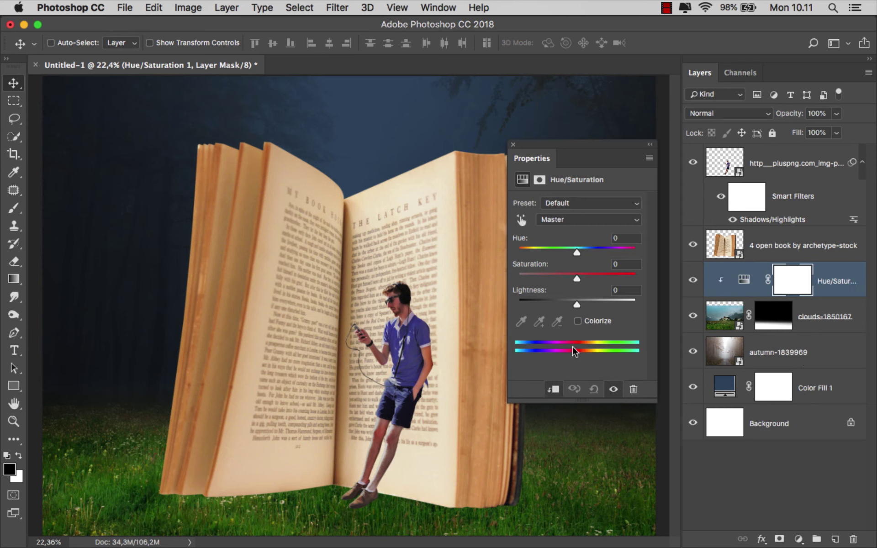
left_click(576, 321)
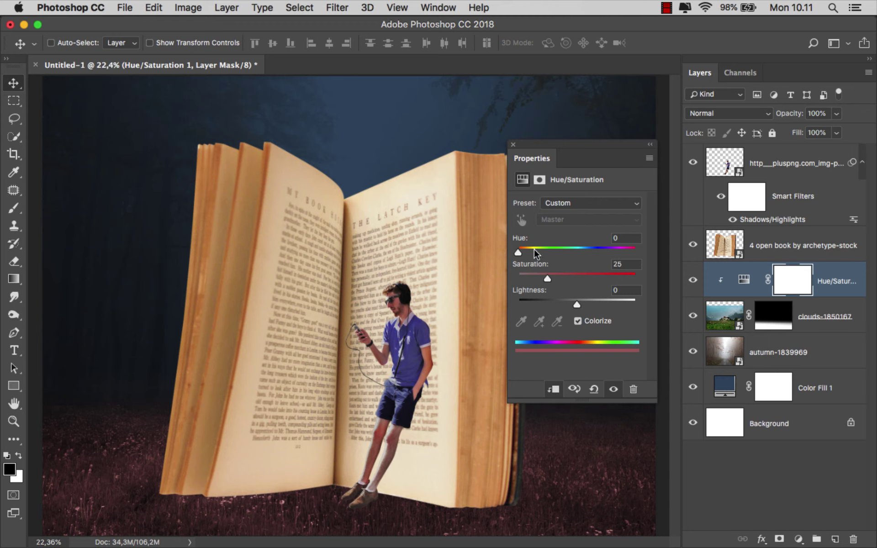
left_click_drag(534, 251, 527, 249)
left_click_drag(514, 156, 569, 142)
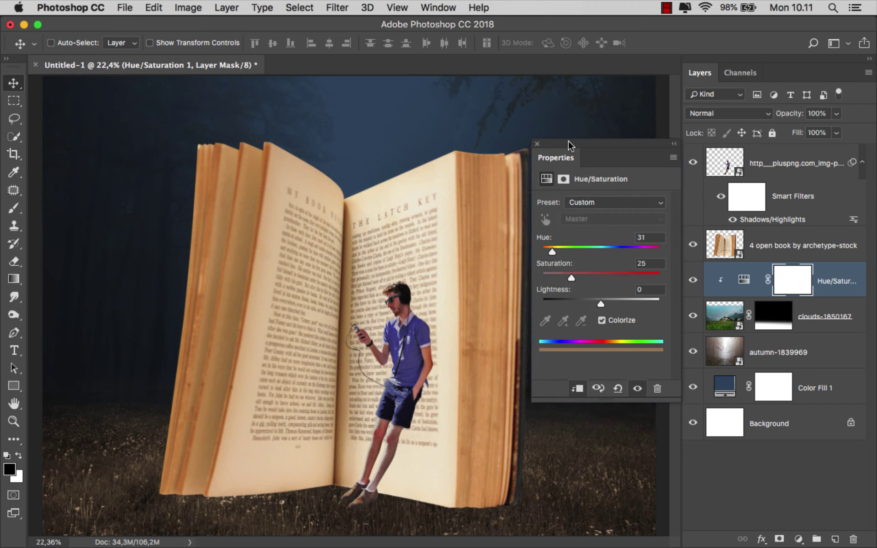
left_click(536, 144)
left_click(830, 287)
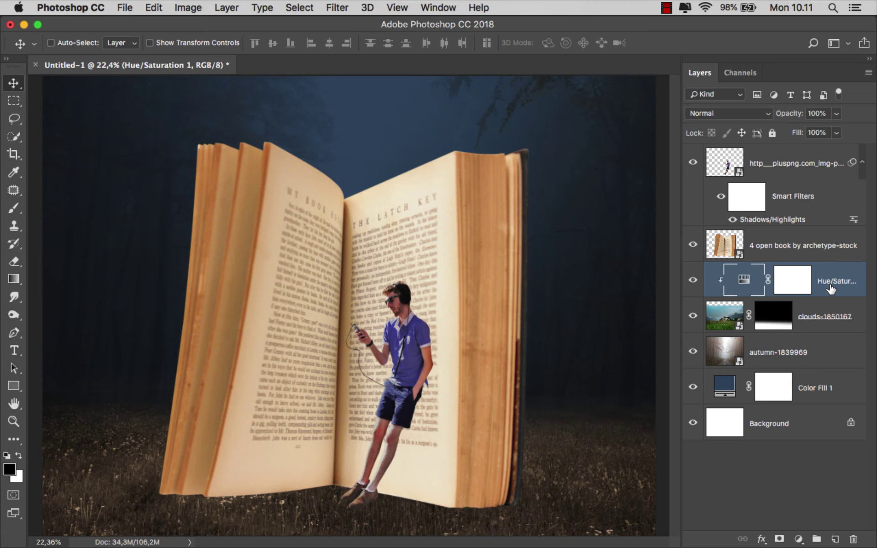
Add a new empty layer named 'shdaow'
left_click(834, 539)
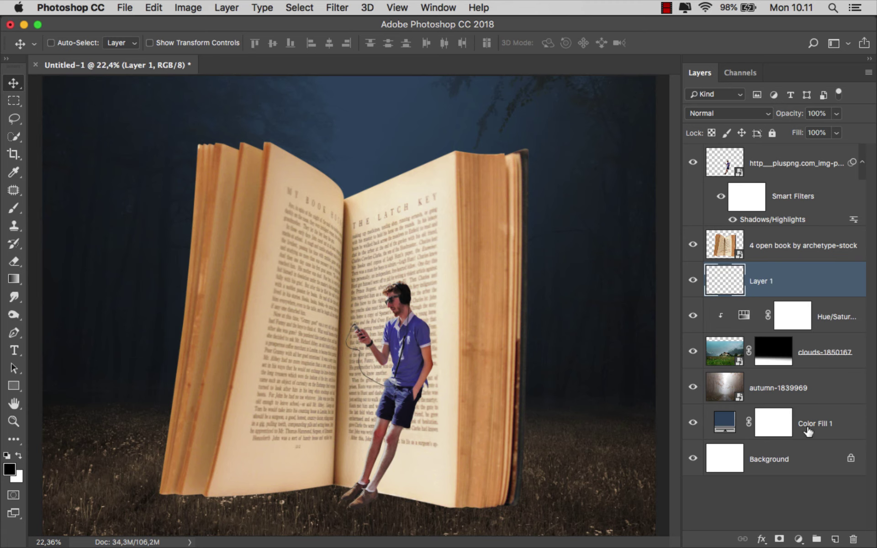
double_click(760, 280)
type("shda")
type("ow")
key("Return")
Clip the shdaow layer and paint a dark ground shadow with a ~235 px brush
left_click_drag(14, 208, 48, 208)
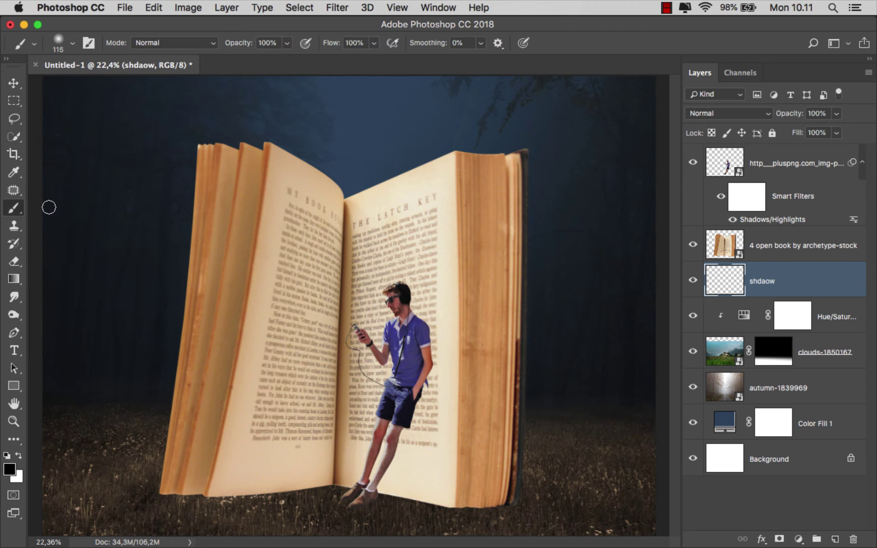
scroll(437, 357, "down", 1)
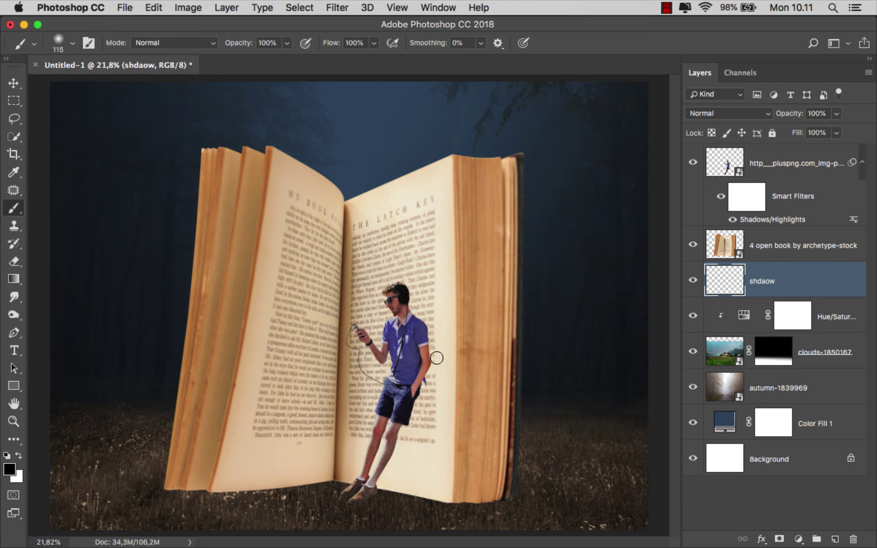
left_click_drag(437, 358, 452, 361)
scroll(482, 373, "down", 1)
scroll(483, 456, "down", 1)
mouse_move(484, 469)
left_mouse_down()
mouse_move(610, 430)
mouse_move(579, 436)
mouse_move(601, 401)
mouse_move(525, 425)
mouse_move(516, 404)
left_mouse_up()
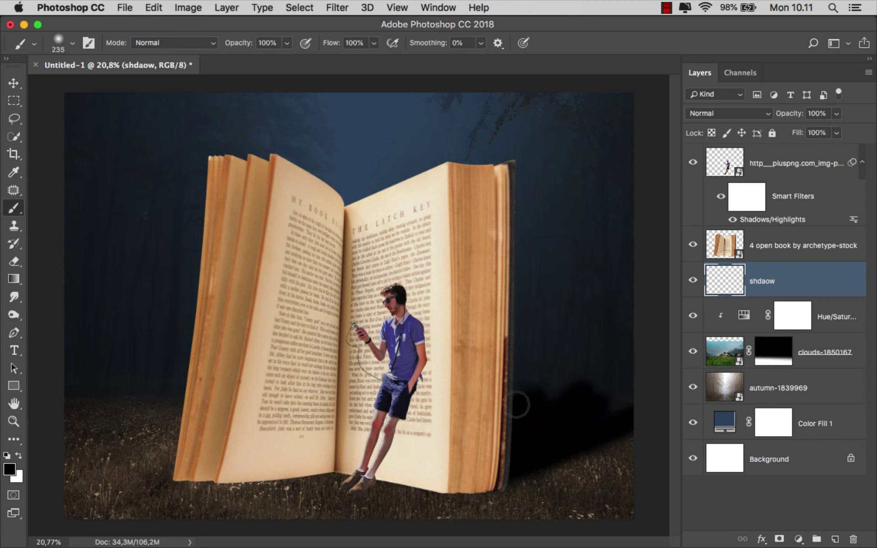
right_click(792, 289)
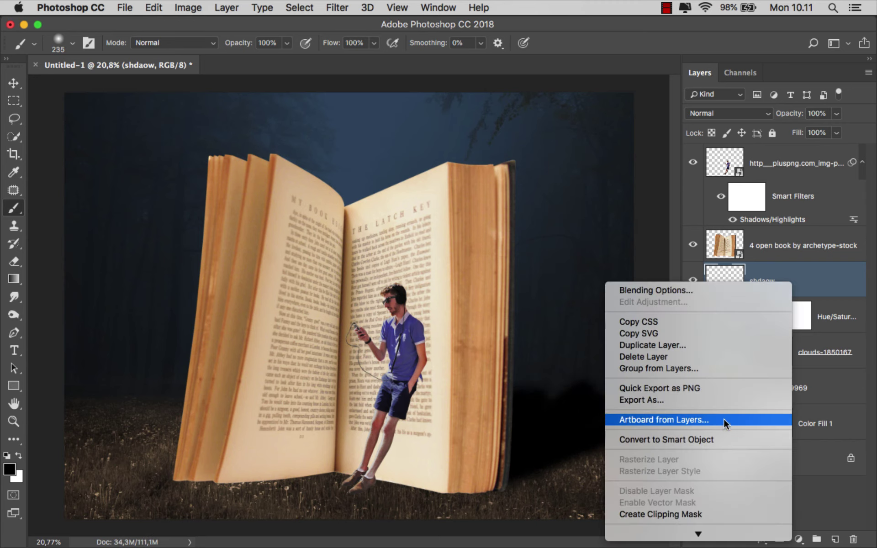
left_click(702, 512)
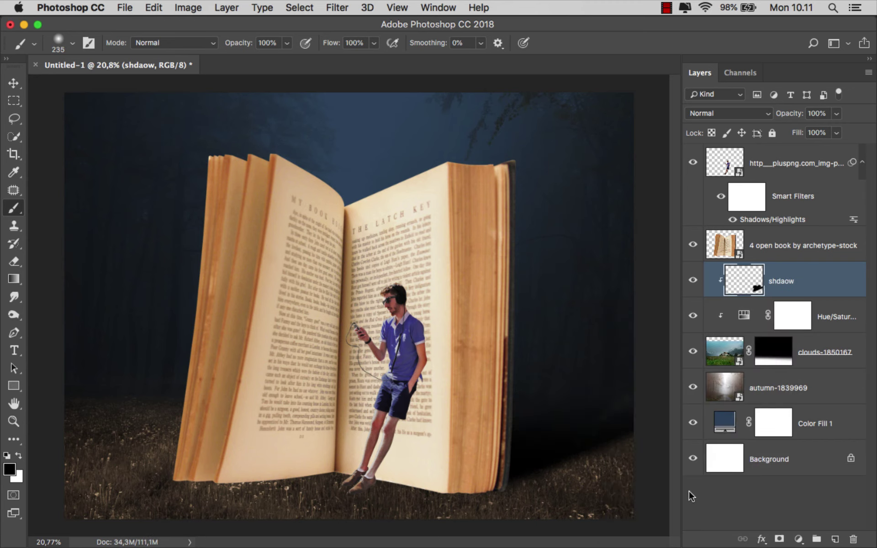
left_click_drag(182, 462, 105, 413)
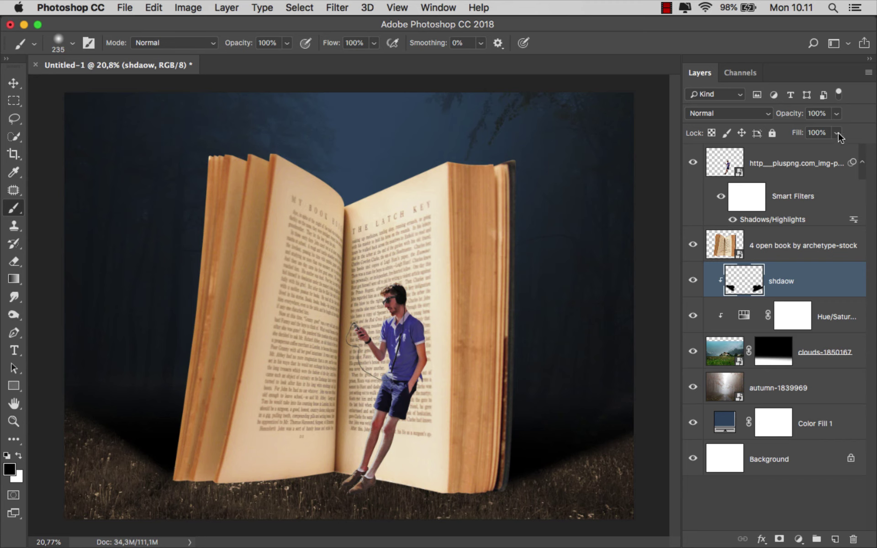
Lower the shdaow layer's fill to 40% and add a new layer above the book
left_click_drag(838, 137, 788, 153)
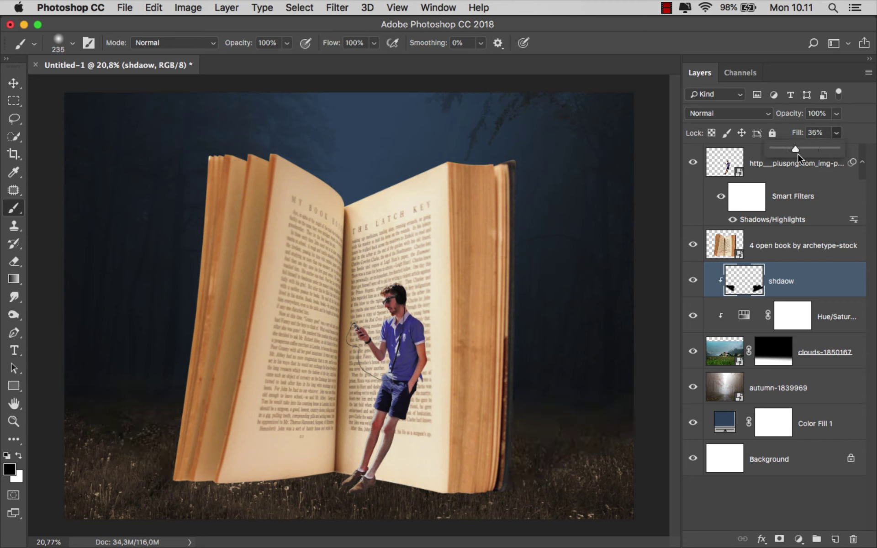
left_click(799, 281)
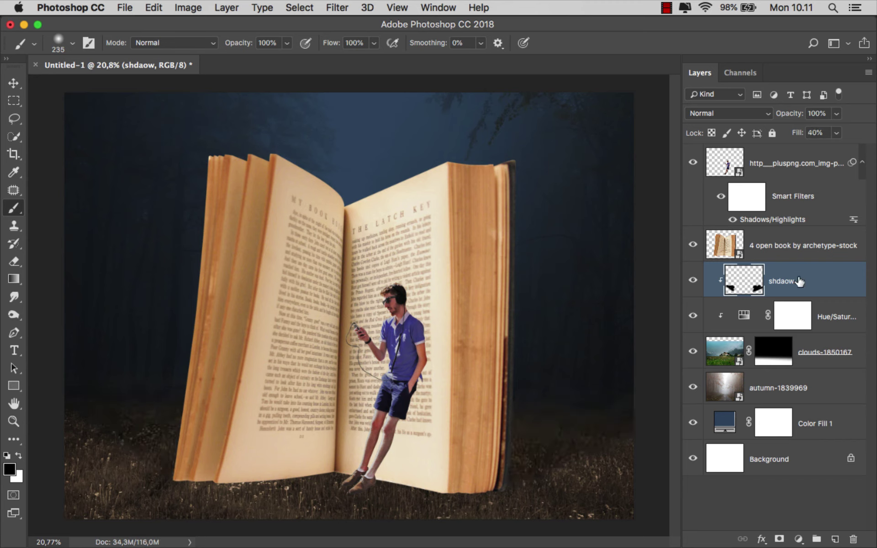
key("v")
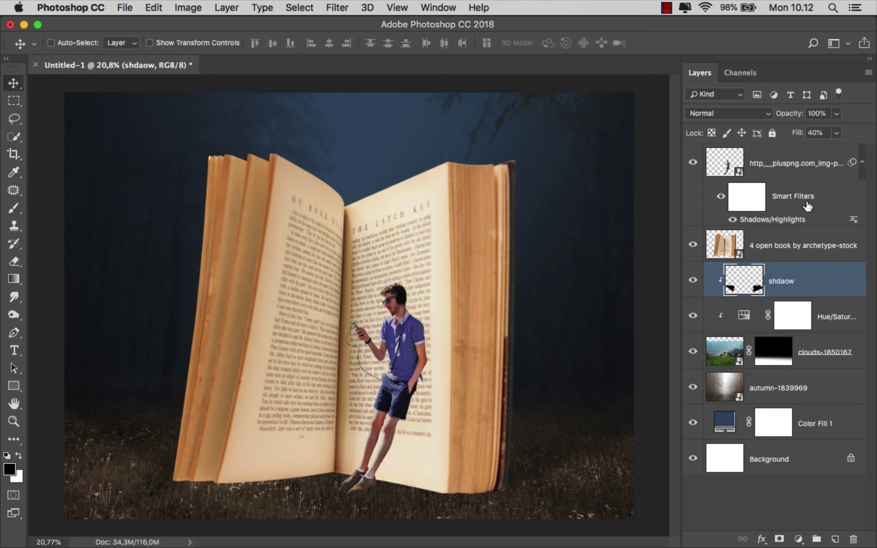
left_click(803, 240)
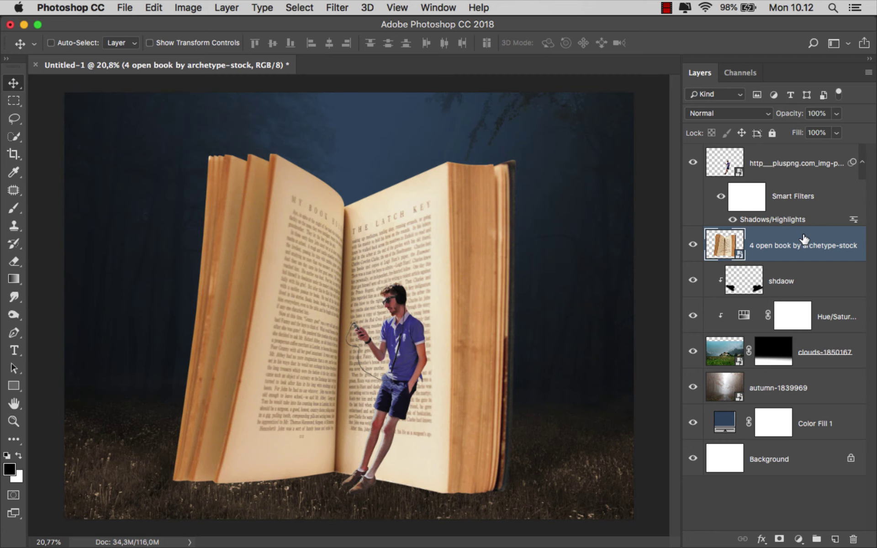
left_click(834, 536)
type("shado")
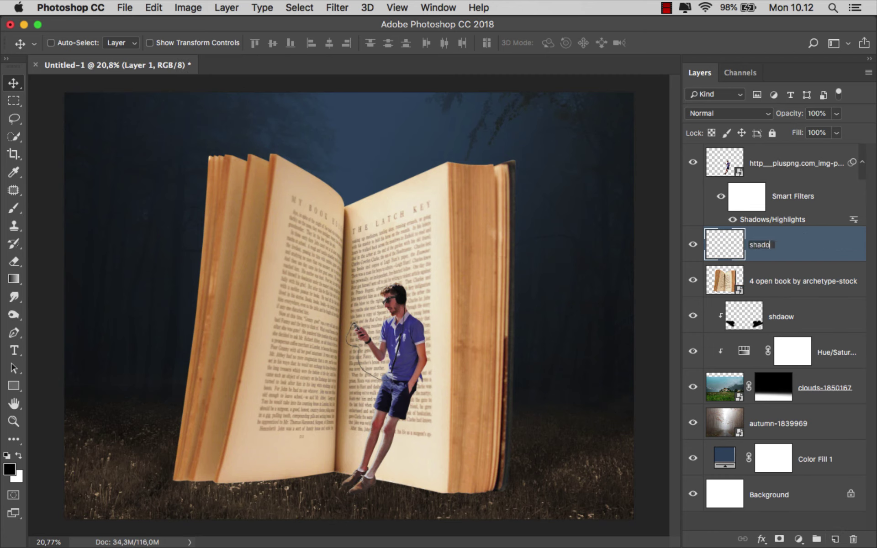
Name the new layer 'shadow' and clip it to the book layer
type("w")
key("Return")
right_click(786, 249)
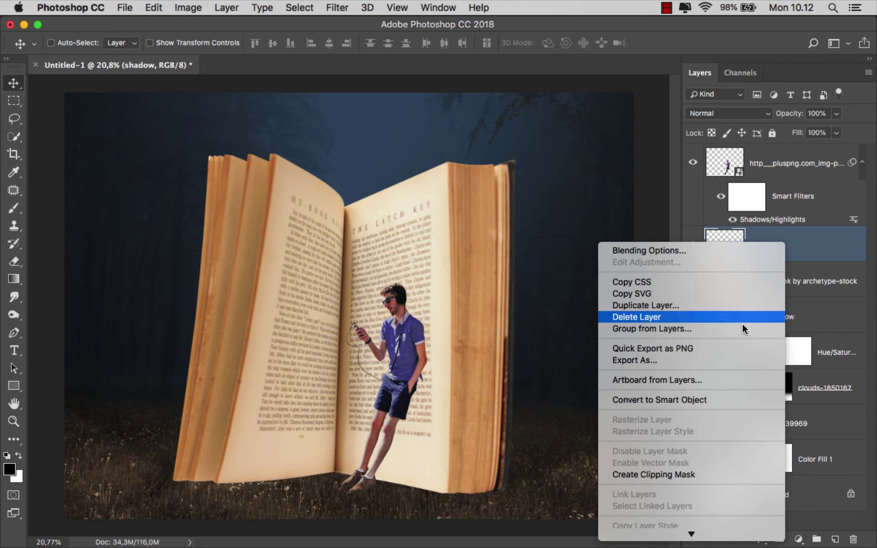
left_click(690, 474)
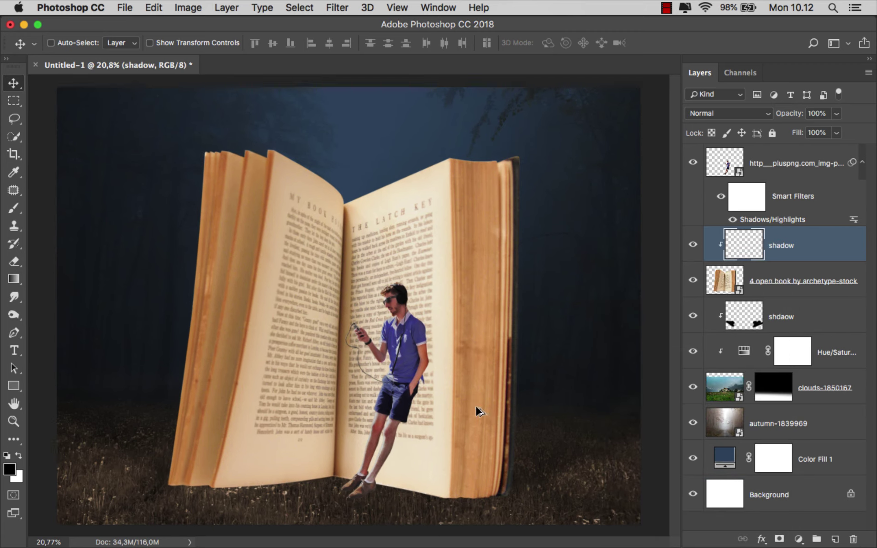
Zoom in on the man and set a soft black brush at 23% opacity
scroll(452, 397, "up", 3)
left_click_drag(411, 363, 397, 354)
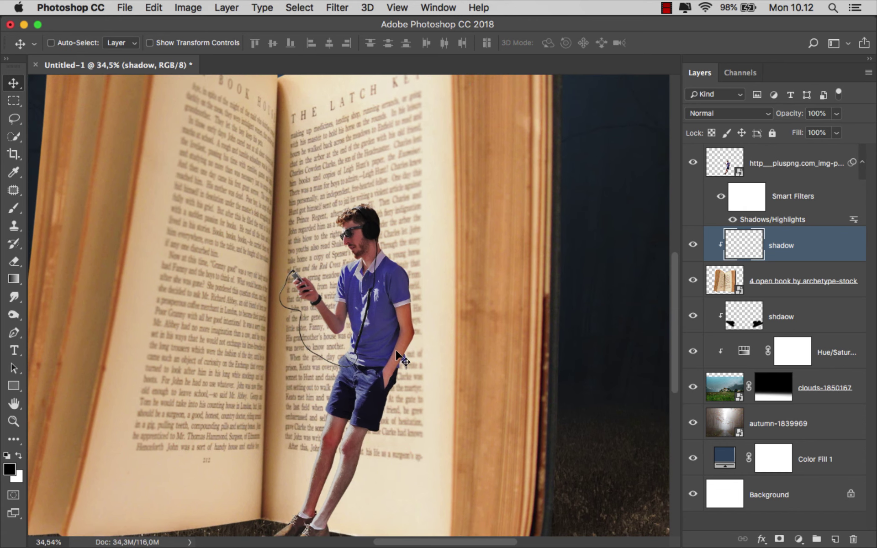
key("b")
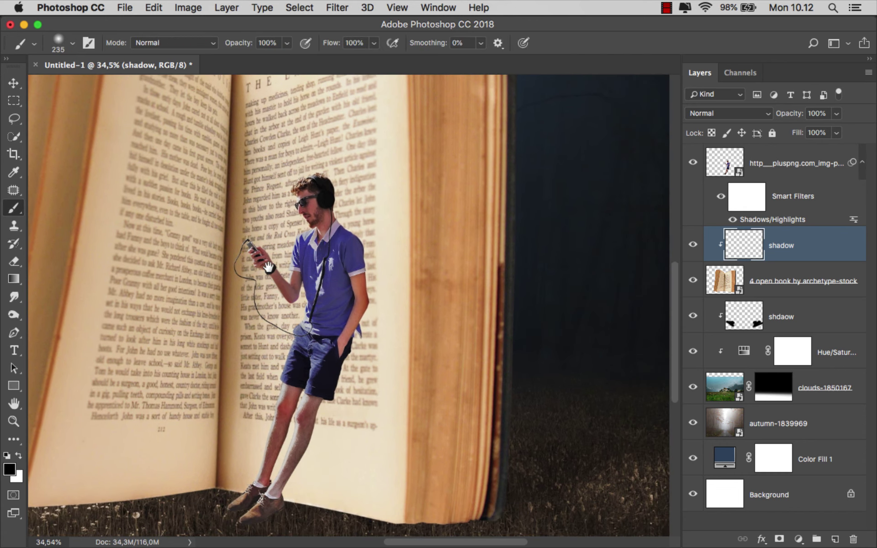
left_click_drag(271, 286, 228, 259)
scroll(347, 276, "up", 2)
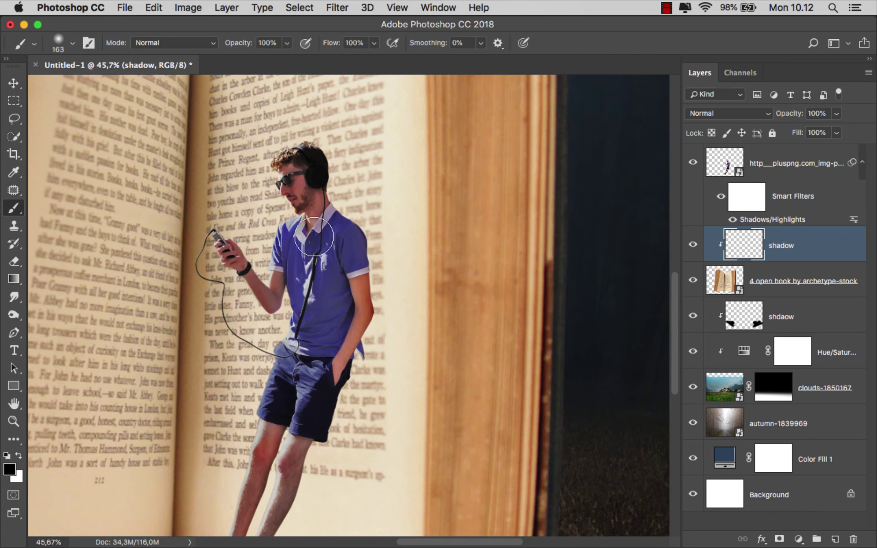
left_click(288, 43)
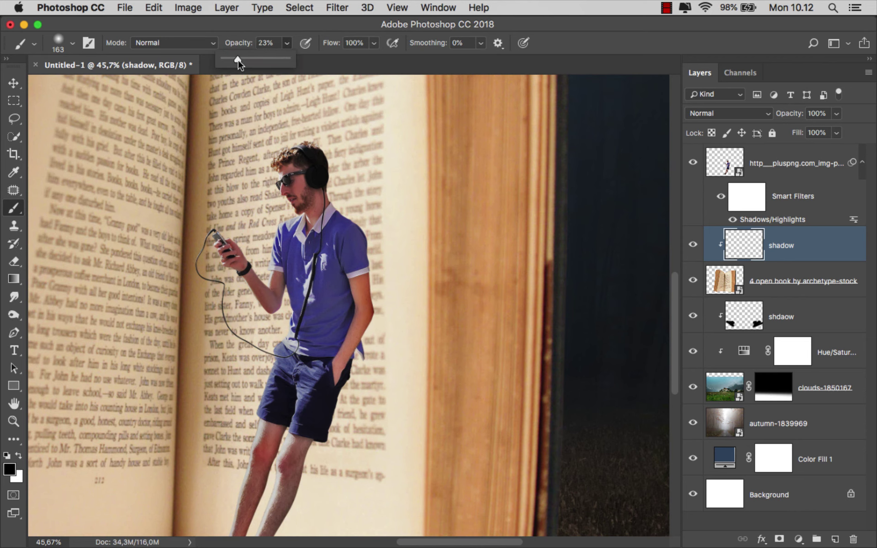
left_click(388, 261)
Paint soft dark shadow on the page below the shorts and behind the legs
scroll(388, 261, "down", 1)
scroll(337, 365, "down", 3)
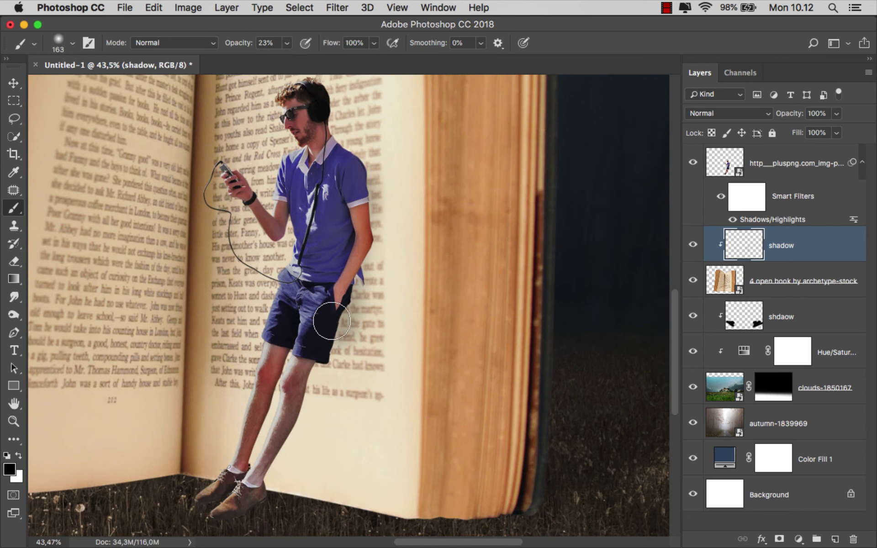
scroll(331, 321, "down", 1)
key("bracketright")
key("bracketright")
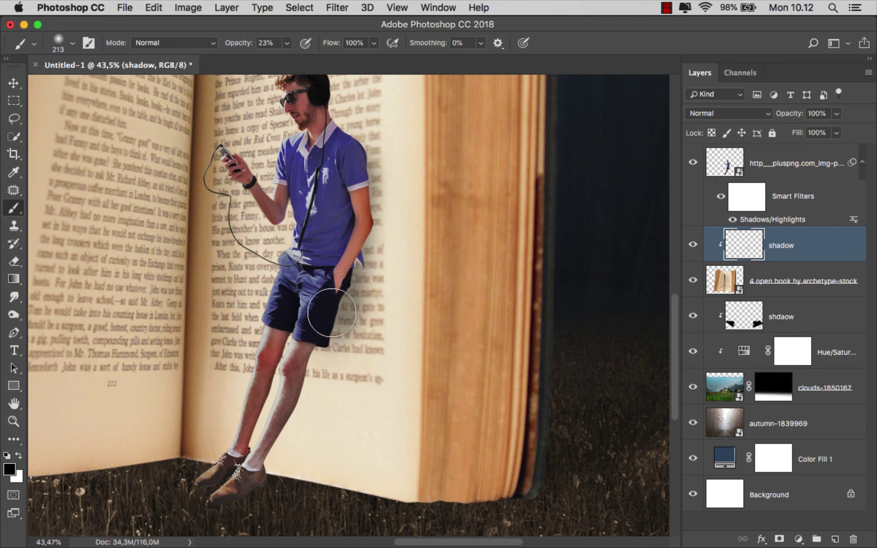
left_click_drag(331, 313, 323, 417)
key("bracketright")
key("bracketright")
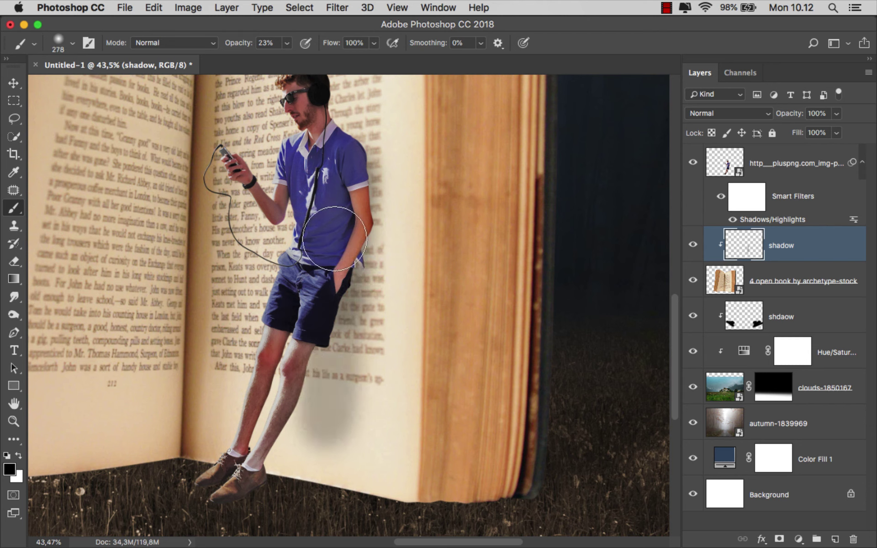
left_click_drag(313, 315, 303, 479)
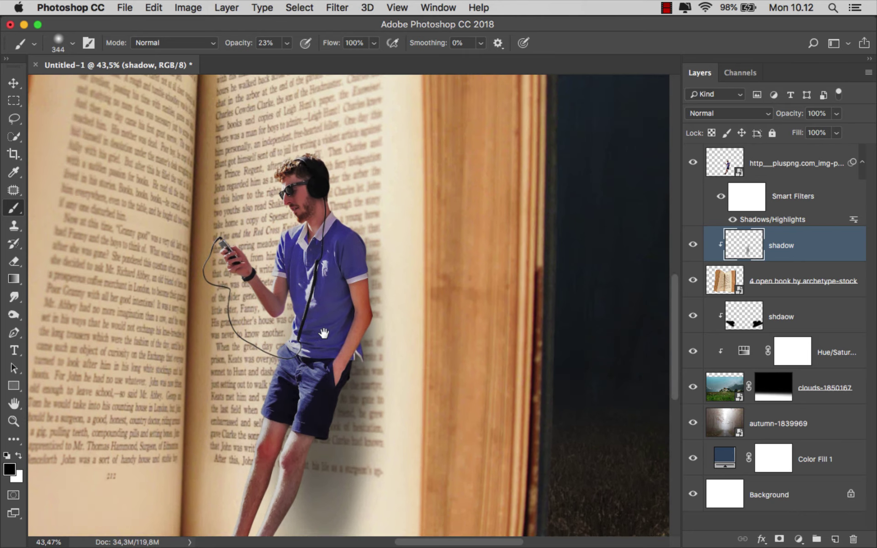
scroll(322, 296, "up", 5)
mouse_move(340, 297)
left_mouse_down()
mouse_move(354, 258)
mouse_move(341, 183)
mouse_move(370, 172)
mouse_move(346, 220)
left_mouse_up()
scroll(346, 248, "down", 2)
Undo stray strokes on the shirt and repaint the shadow along the shorts and leg
key("ctrl+z")
scroll(350, 196, "down", 1)
key("ctrl+z")
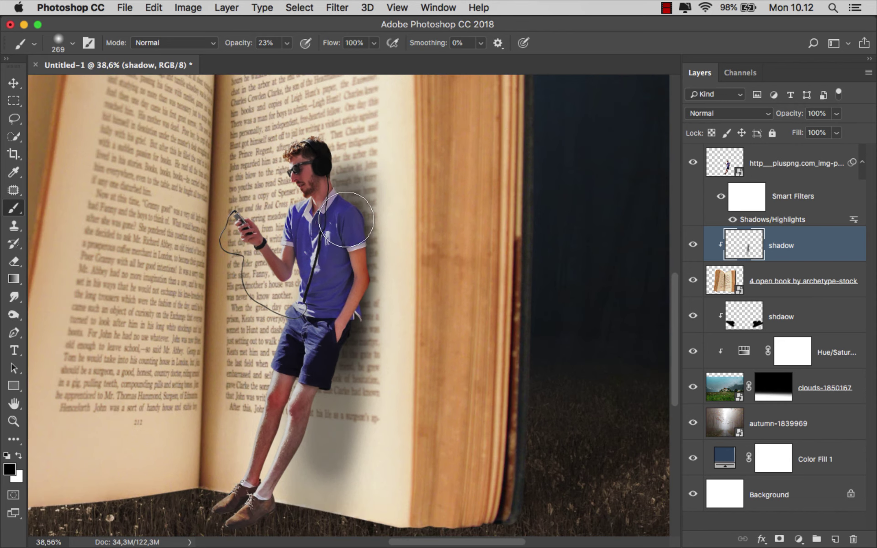
scroll(329, 278, "down", 2)
left_click_drag(333, 254, 337, 402)
key("ctrl+z")
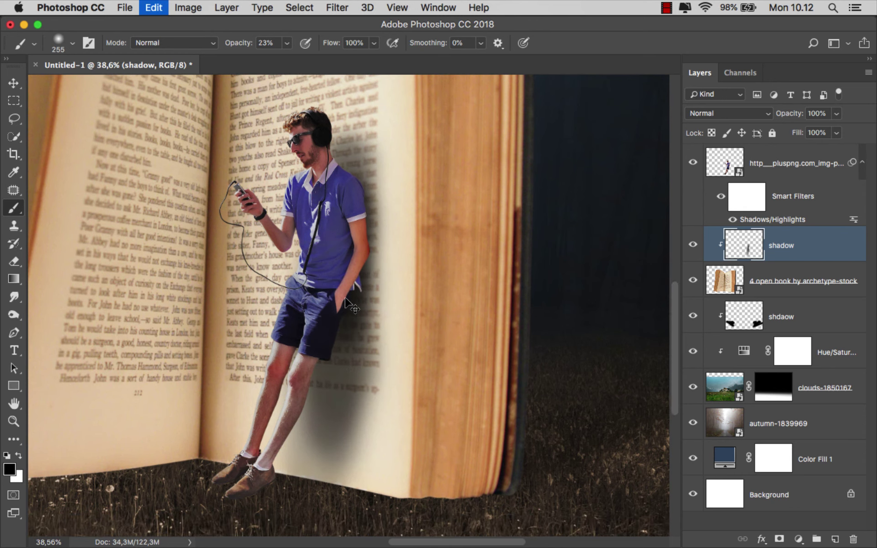
key("bracketleft")
left_click_drag(342, 329, 333, 470)
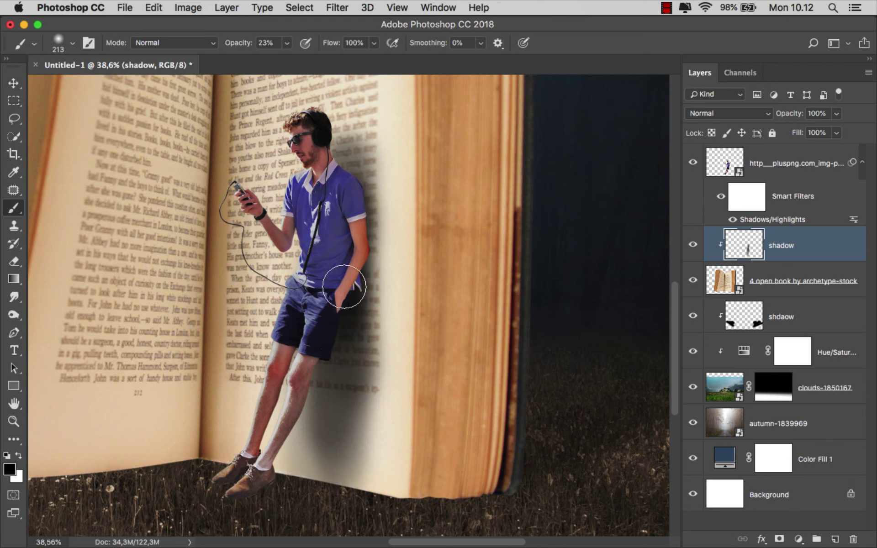
left_click_drag(340, 230, 369, 230)
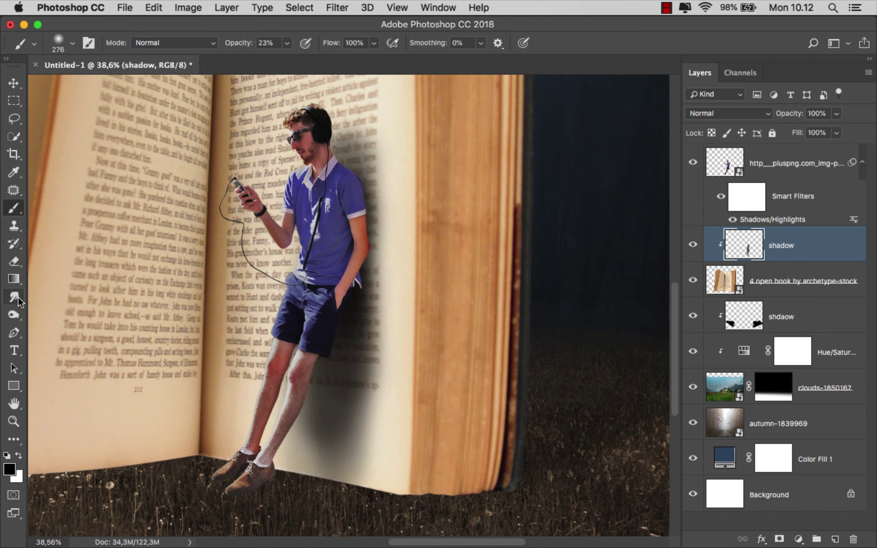
Set up a large soft Eraser at 19% opacity
left_click(15, 262)
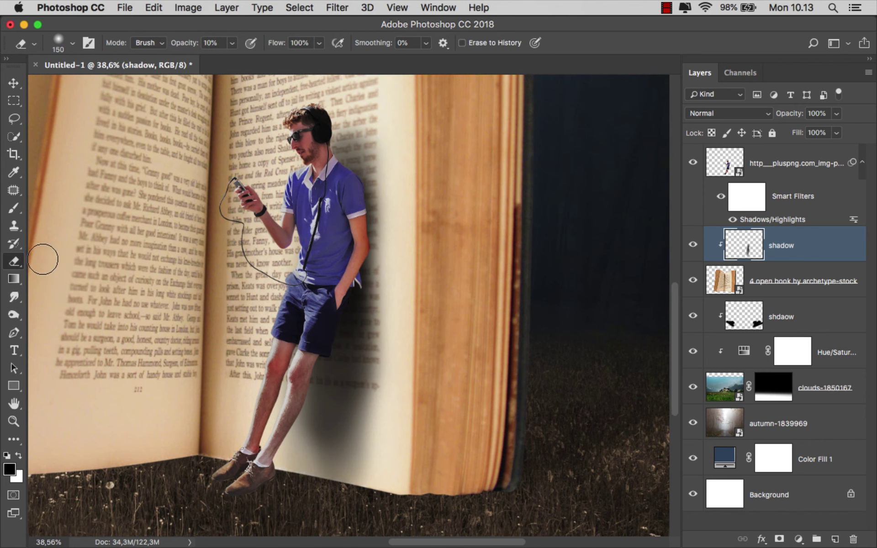
left_click(232, 43)
left_click_drag(230, 60, 237, 60)
left_click_drag(402, 293, 452, 292)
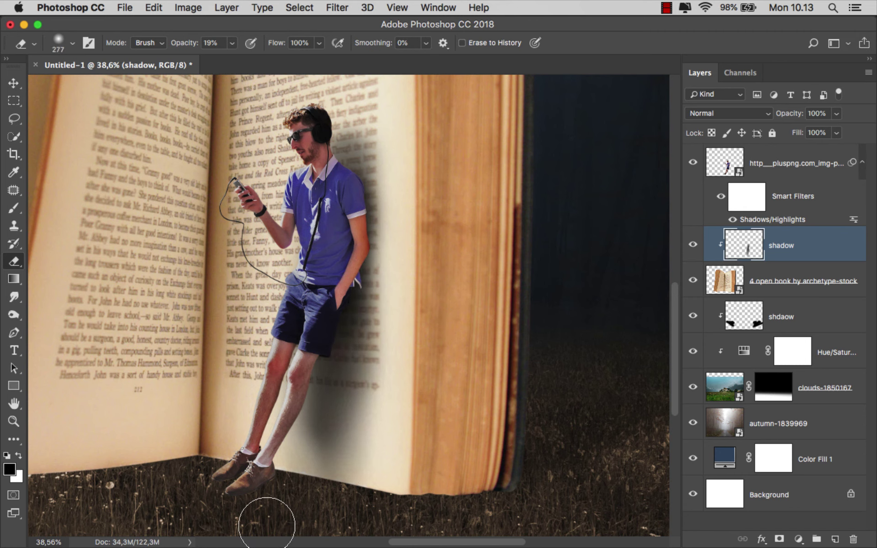
left_click_drag(301, 402, 279, 402)
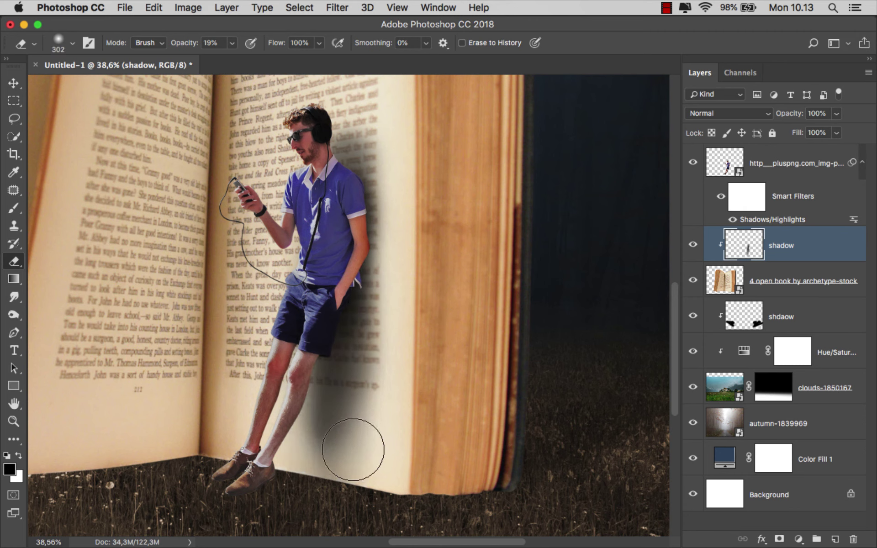
left_click_drag(402, 360, 413, 361)
Fade the shadow near the feet, drop the eraser to 9%, and toggle the layer to compare
left_click_drag(313, 463, 372, 466)
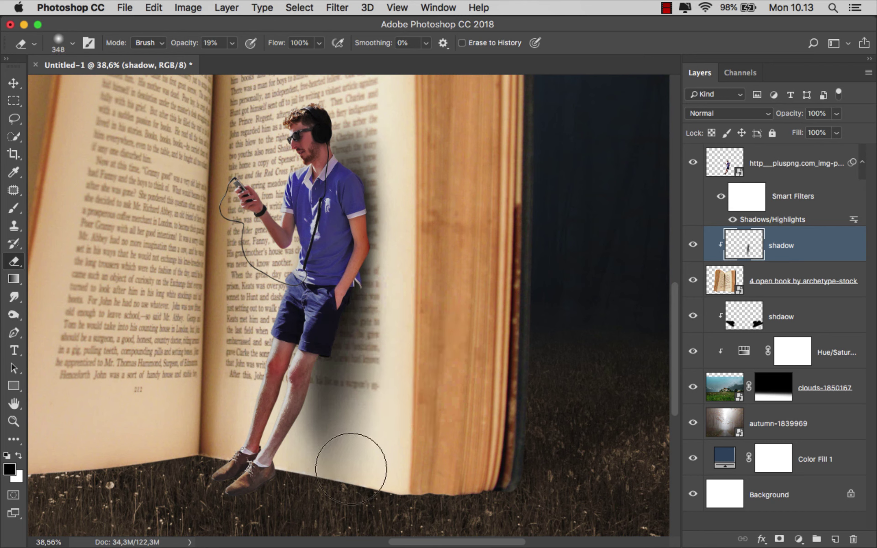
left_click_drag(182, 45, 170, 45)
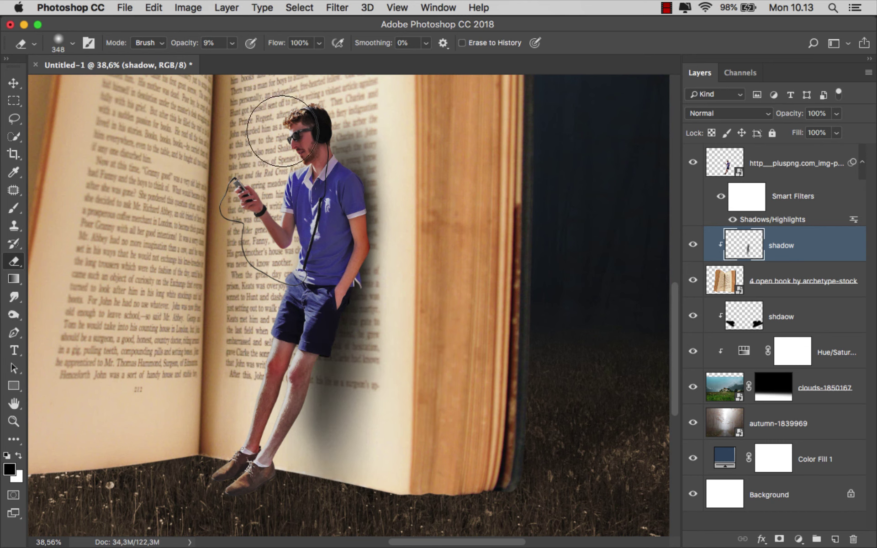
left_click_drag(414, 188, 365, 188, "ctrl+alt")
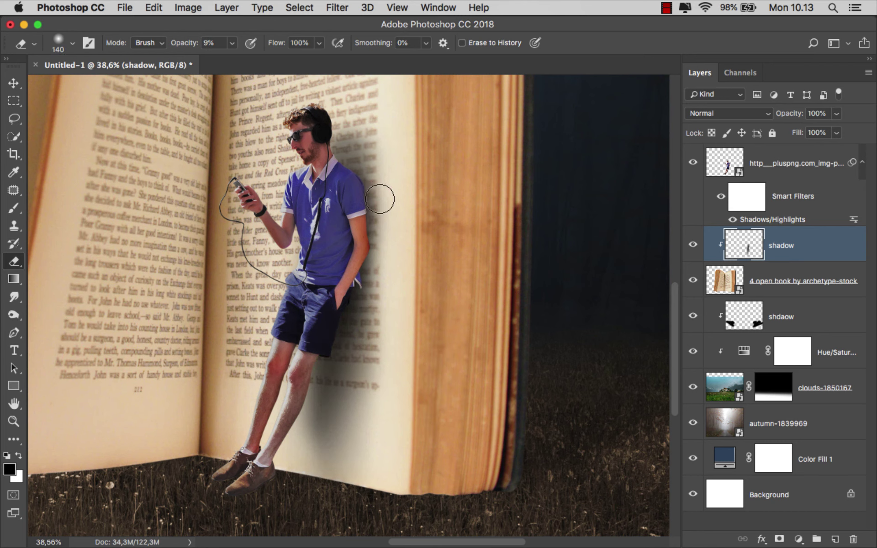
scroll(372, 191, "up", 1)
left_click_drag(362, 381, 372, 382, "ctrl+alt")
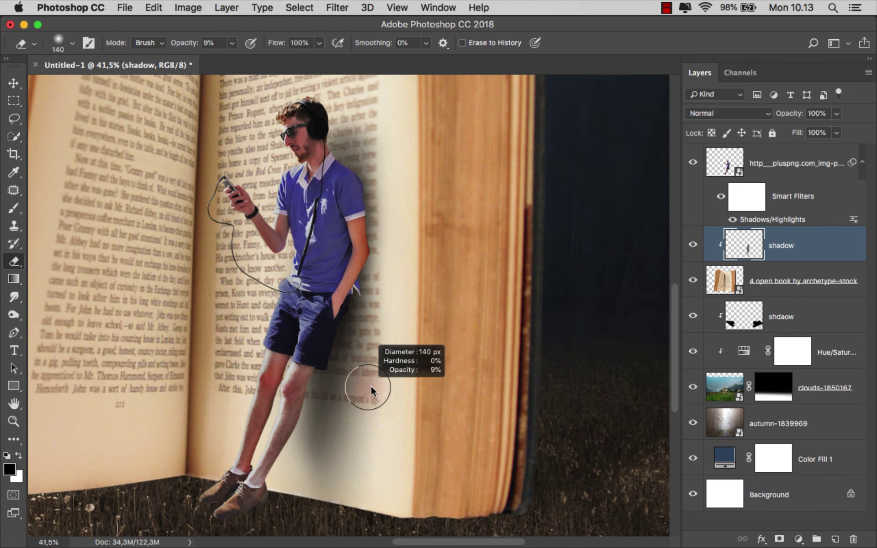
mouse_move(304, 448)
left_mouse_down("ctrl+alt")
mouse_move(346, 448)
mouse_move(281, 210)
left_mouse_up("ctrl+alt")
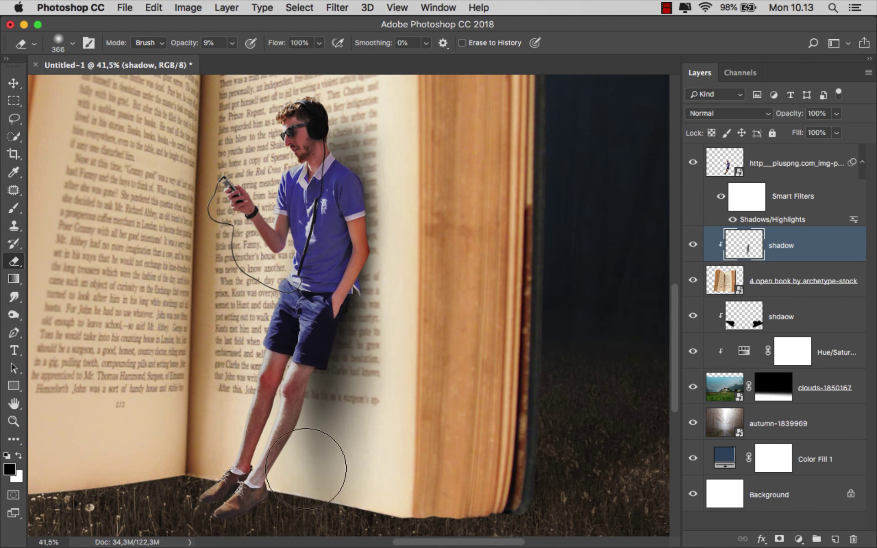
scroll(281, 210, "down", 3)
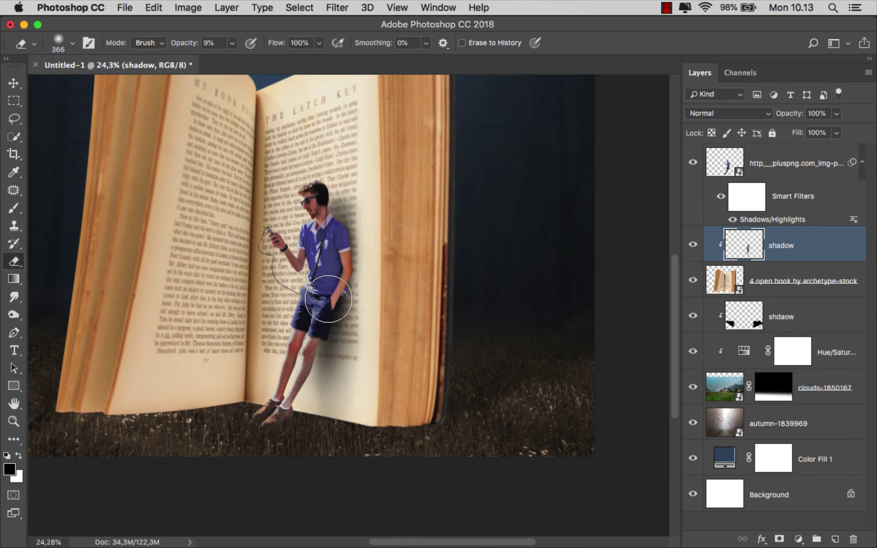
scroll(365, 283, "down", 2)
scroll(454, 363, "up", 2)
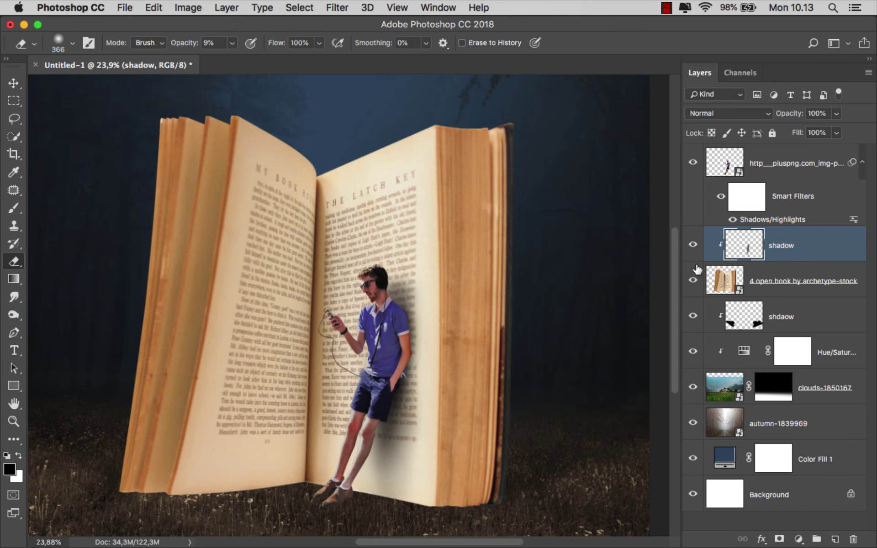
left_click(693, 246)
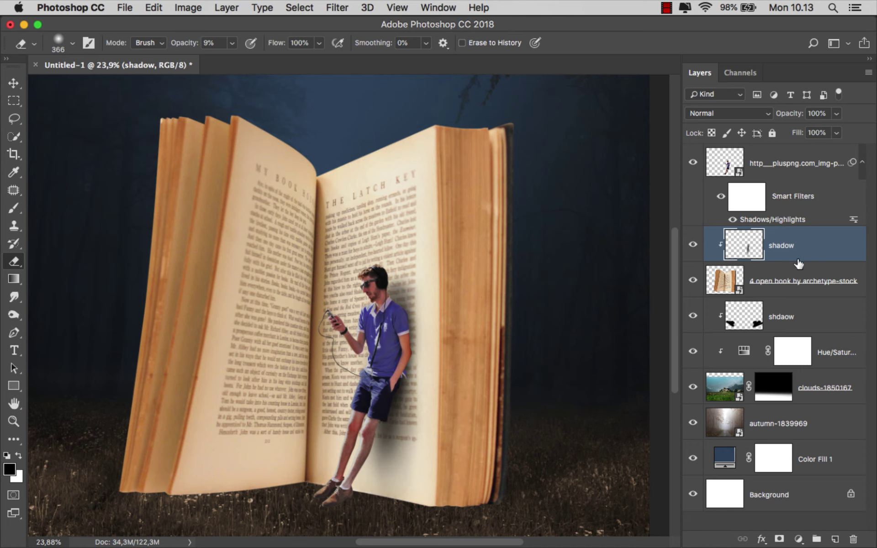
Select the open book layer, switch to the Brush tool and add a layer mask
left_click(792, 280)
left_click(692, 280)
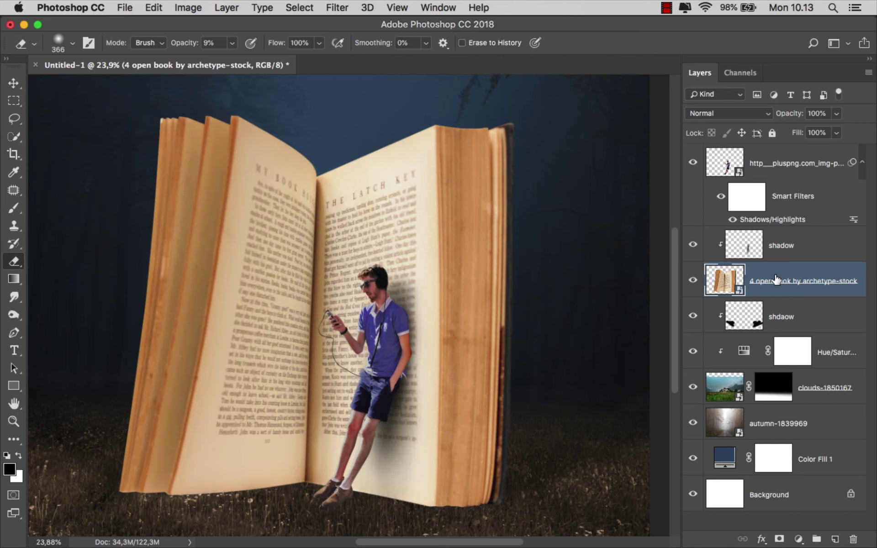
right_click(15, 208)
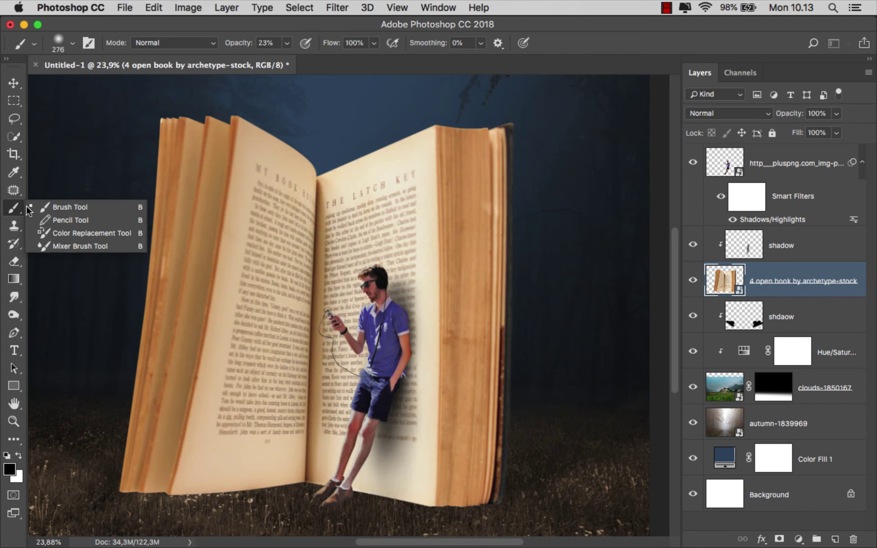
left_click(47, 207)
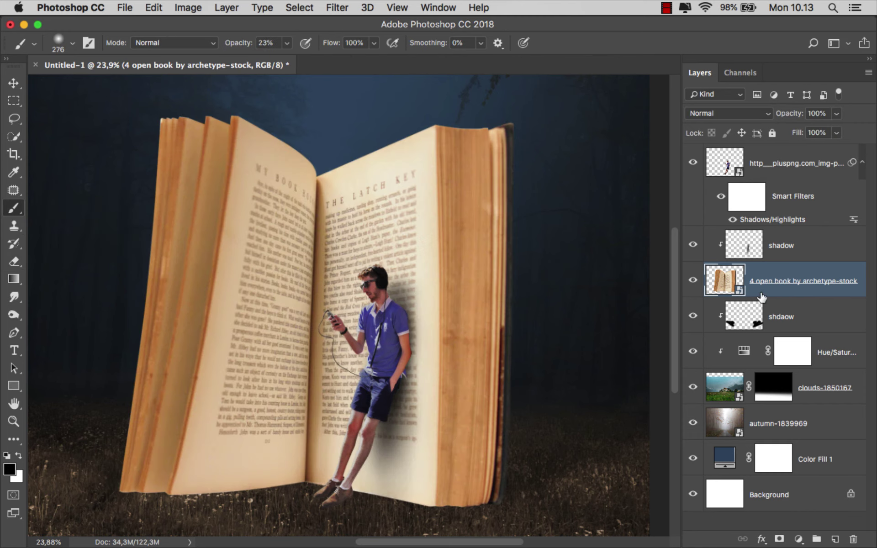
left_click(779, 539)
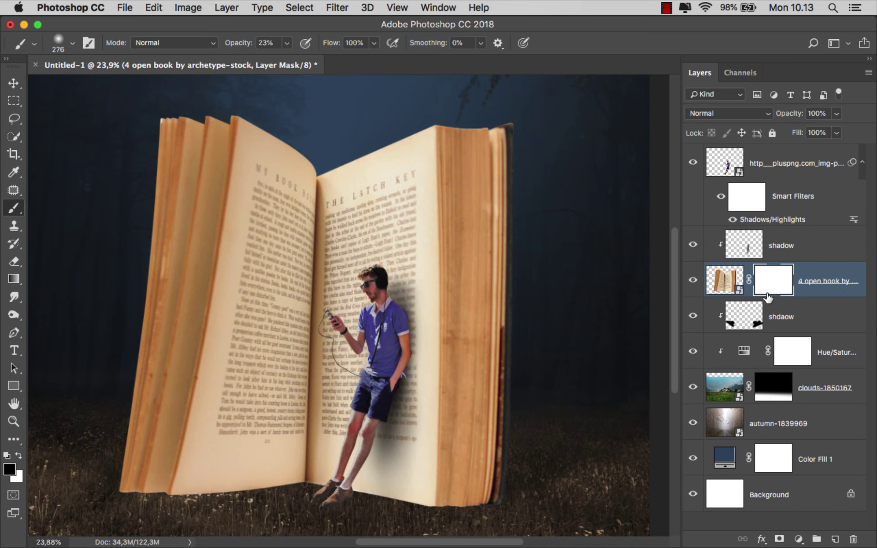
Choose the Trees grass-blade brush at 100% opacity, sized about 162 px
right_click(359, 265)
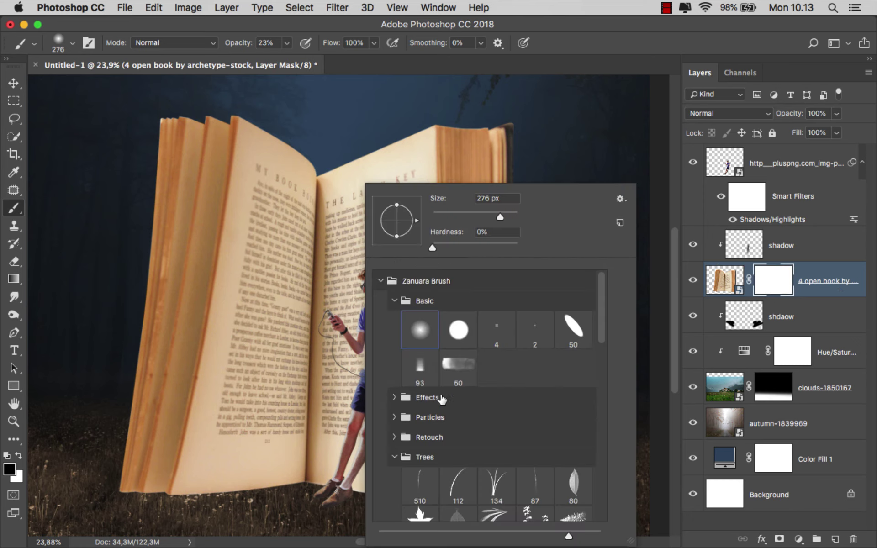
left_click(423, 461)
left_click(420, 487)
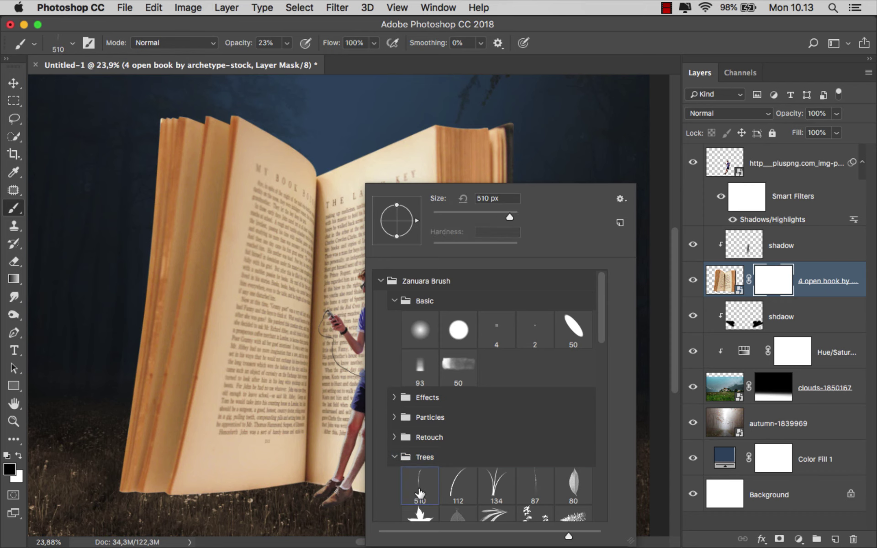
left_click(287, 42)
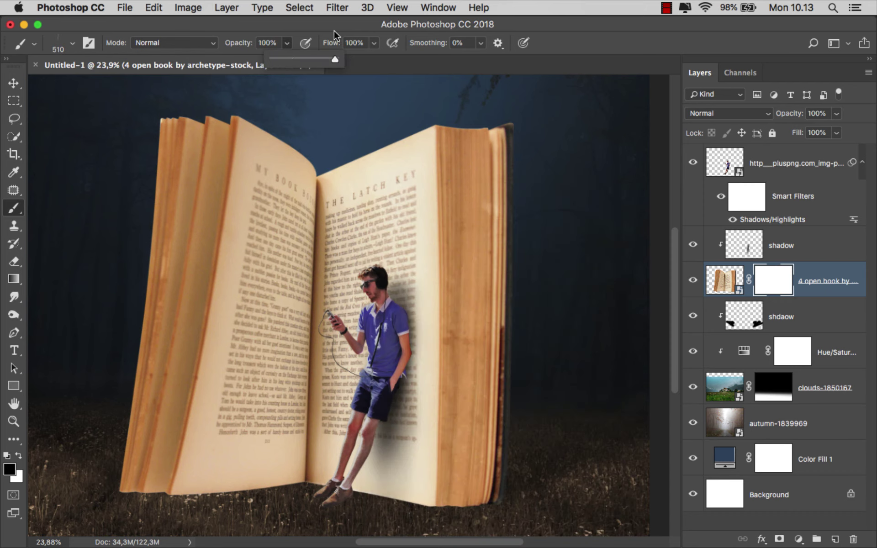
scroll(384, 402, "up", 5)
scroll(601, 457, "down", 5)
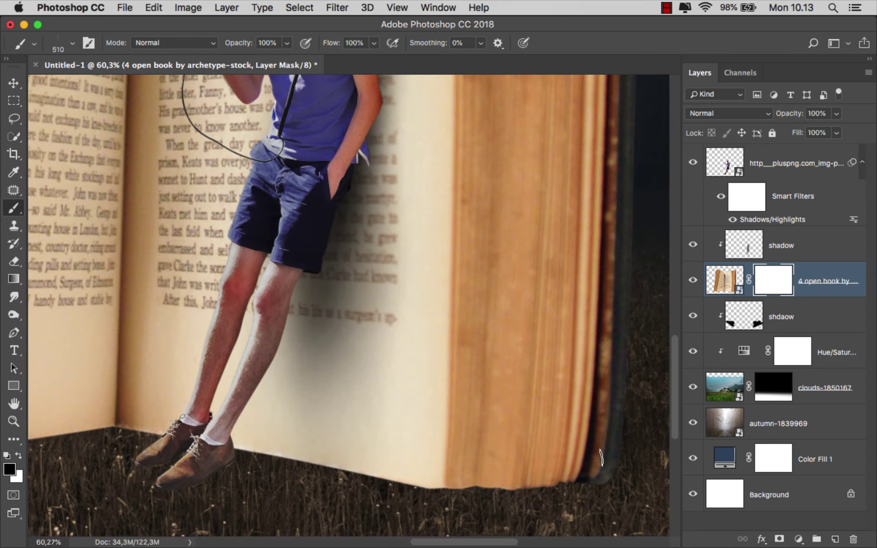
scroll(600, 457, "down", 5)
scroll(469, 397, "up", 2)
scroll(470, 411, "up", 2)
left_click_drag(473, 408, 382, 411)
scroll(494, 412, "down", 1)
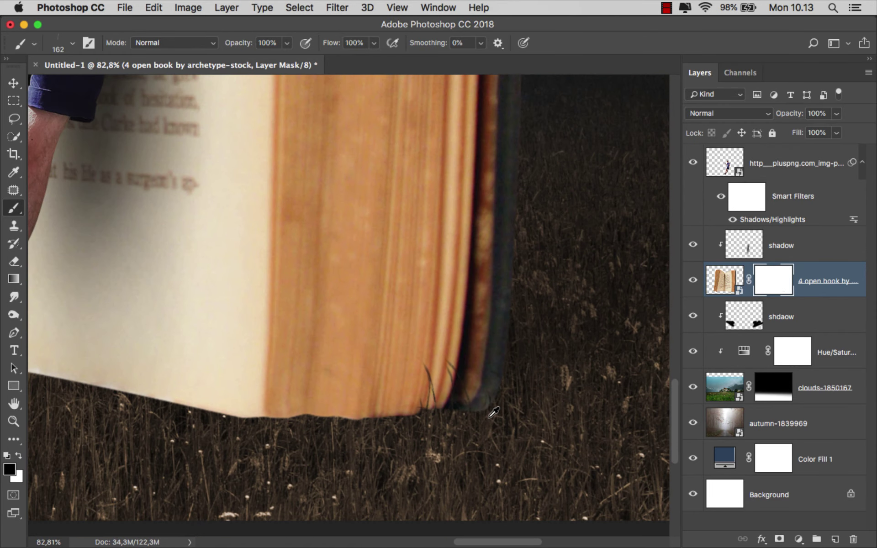
Paint grass blades over the book's lower edge and left page bottom
left_click_drag(398, 400, 413, 397)
scroll(498, 434, "down", 2)
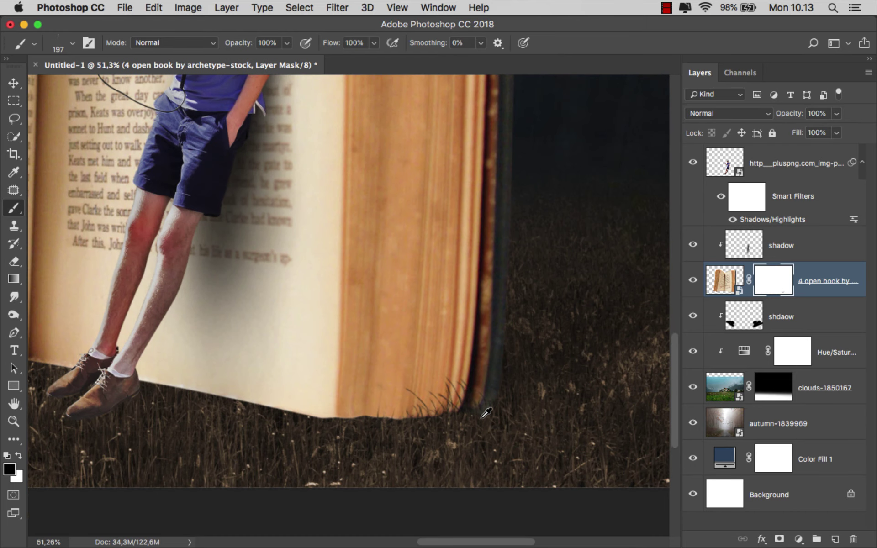
mouse_move(470, 422)
left_mouse_down()
mouse_move(328, 425)
mouse_move(518, 402)
left_mouse_up()
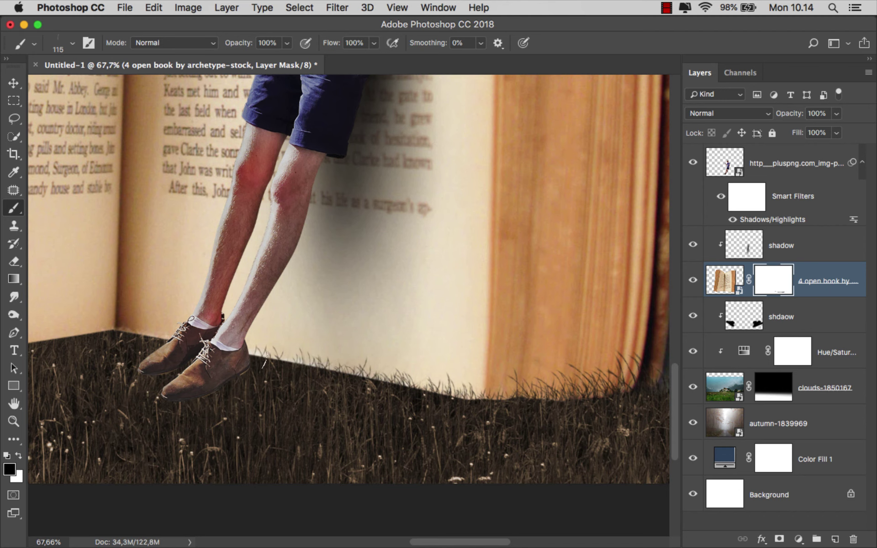
left_click_drag(238, 365, 424, 392)
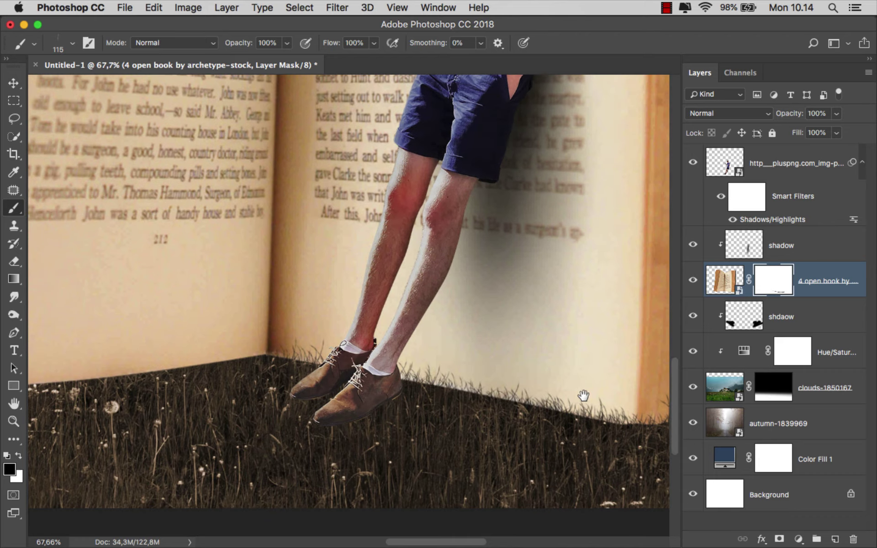
scroll(581, 395, "left", 10)
left_click_drag(279, 389, 423, 379)
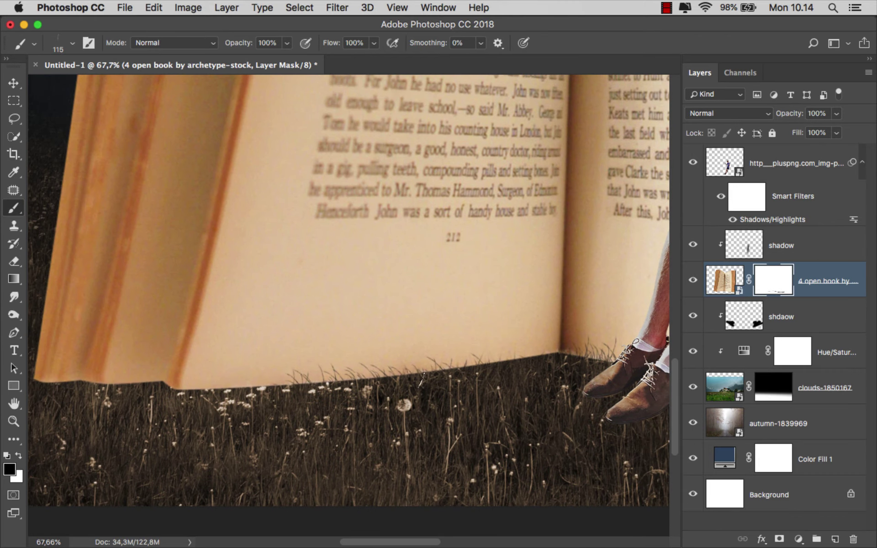
left_click_drag(557, 354, 333, 384)
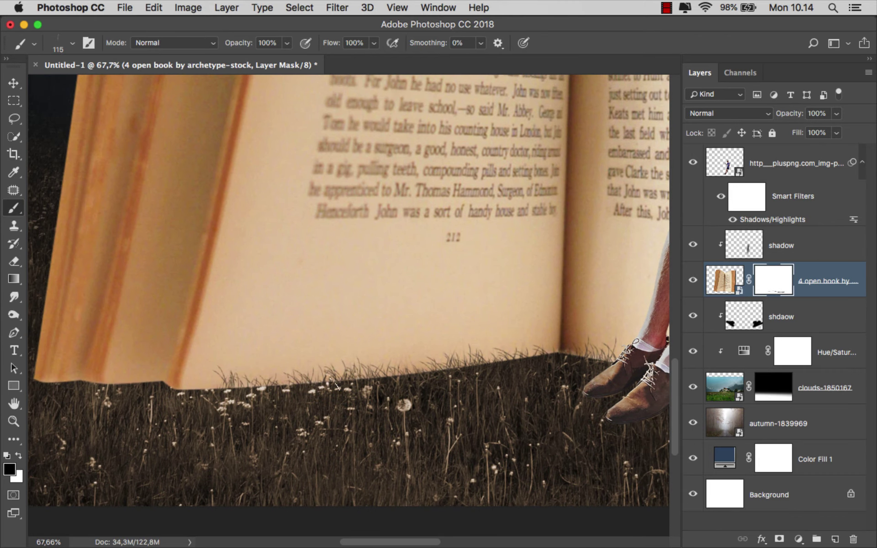
Add more grass along the left cover and bottom edge, then view the man's legs
scroll(161, 389, "left", 6)
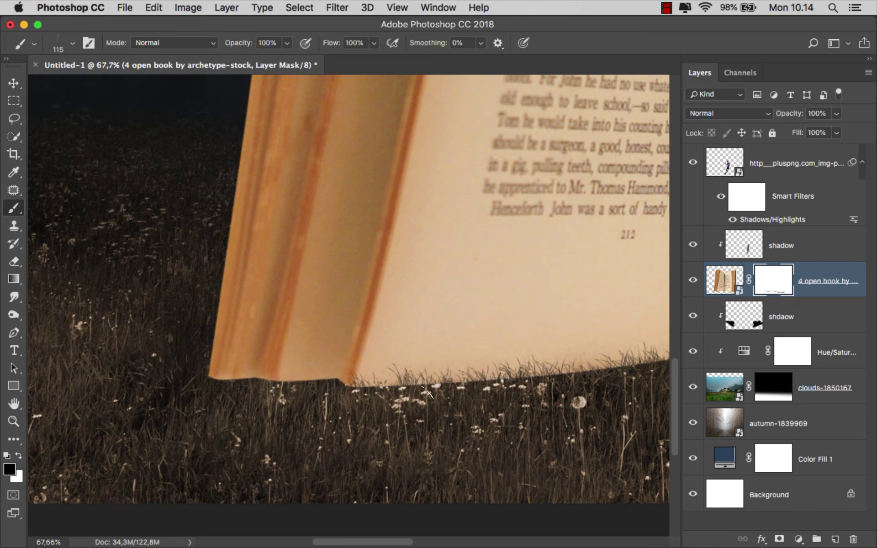
left_click(292, 379)
left_click_drag(292, 379, 204, 378)
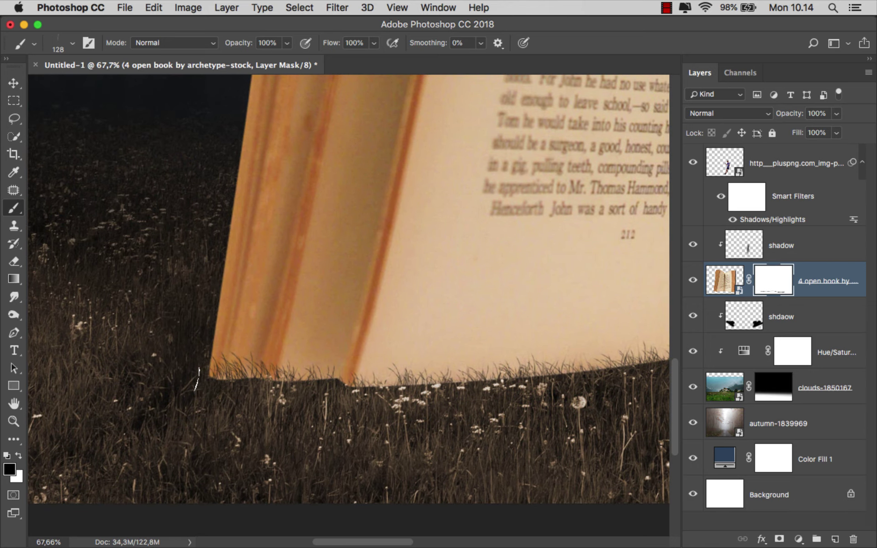
scroll(335, 390, "right", 4)
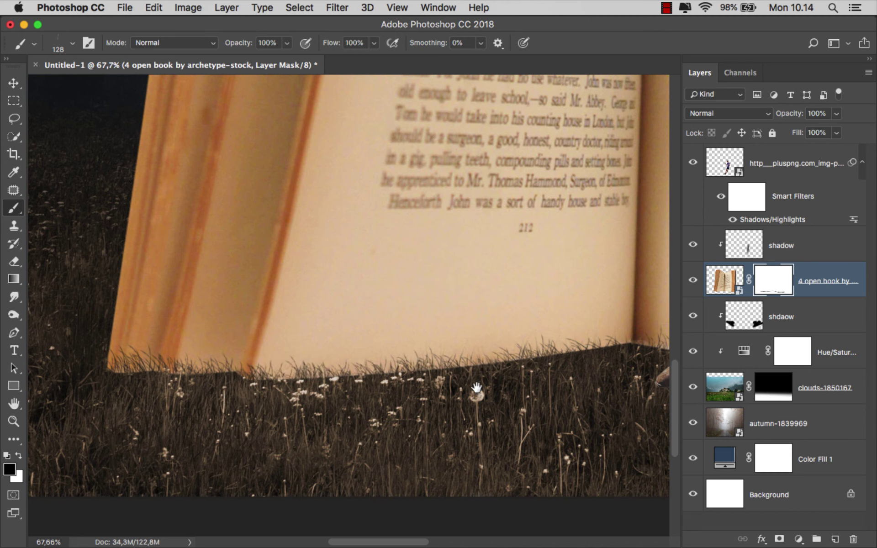
scroll(475, 388, "right", 8)
left_click_drag(364, 361, 368, 371)
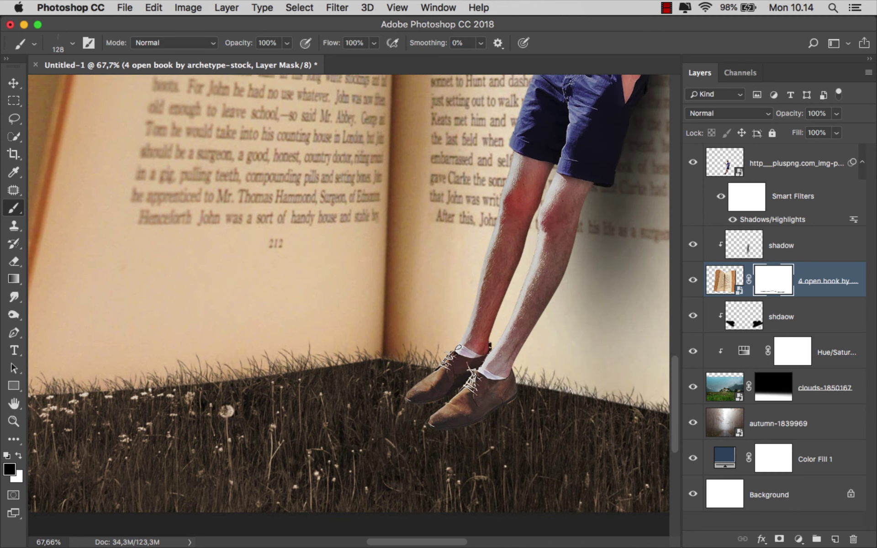
mouse_move(587, 408)
left_mouse_down()
mouse_move(385, 383)
mouse_move(618, 412)
left_mouse_up()
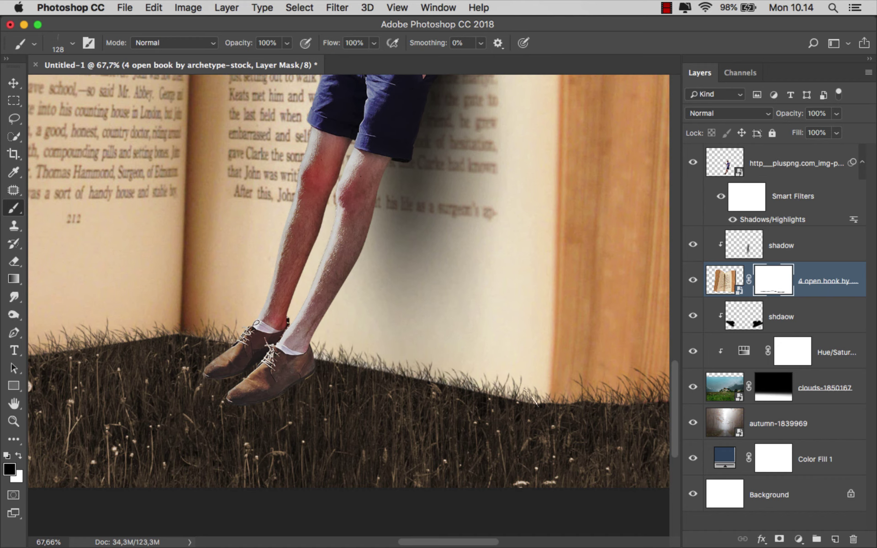
scroll(583, 409, "down", 1)
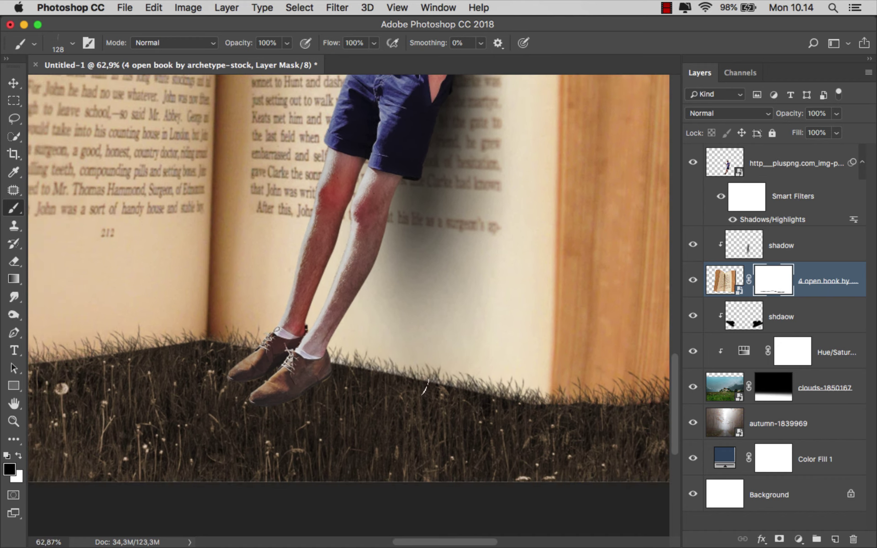
scroll(311, 363, "down", 3)
scroll(283, 343, "up", 1)
scroll(266, 331, "up", 3)
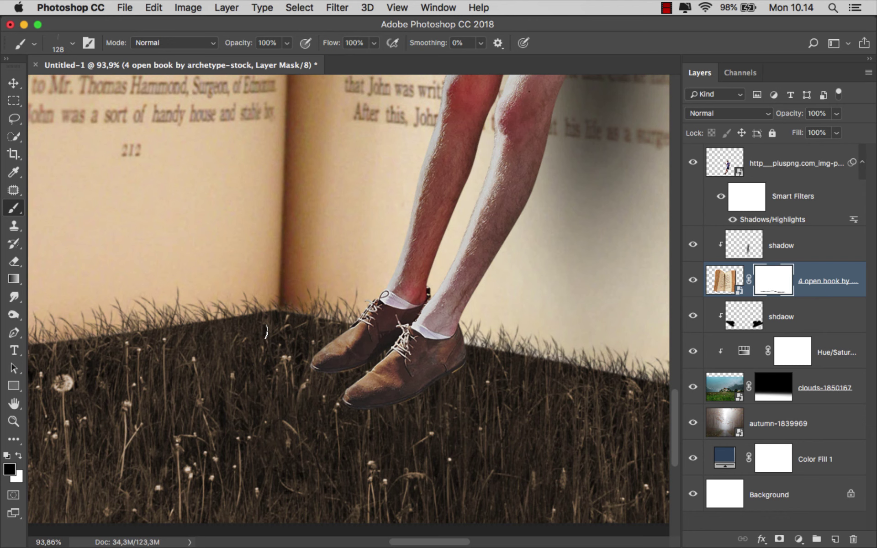
scroll(425, 391, "right", 3)
Select the man's layer and add a layer mask to it
left_click(792, 165)
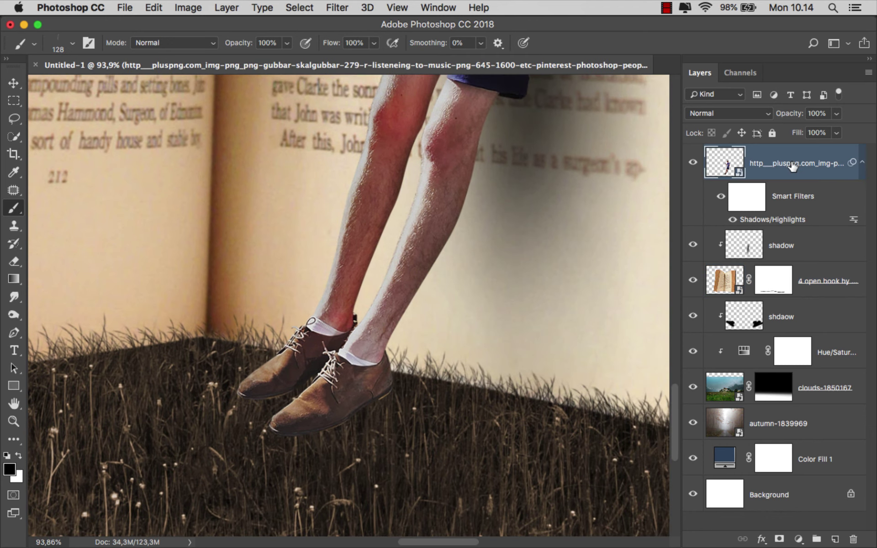
left_click(694, 163)
left_click(779, 539)
scroll(361, 415, "up", 1)
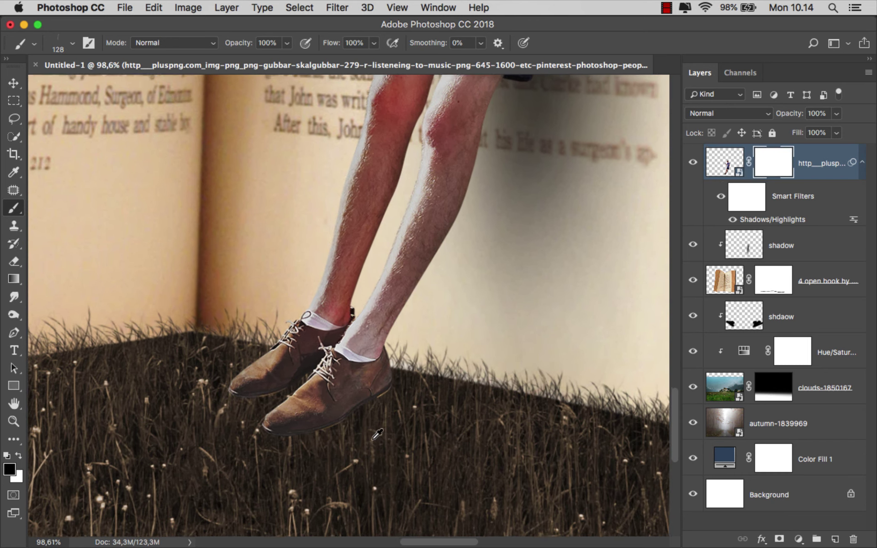
scroll(361, 420, "up", 2)
scroll(360, 423, "up", 1)
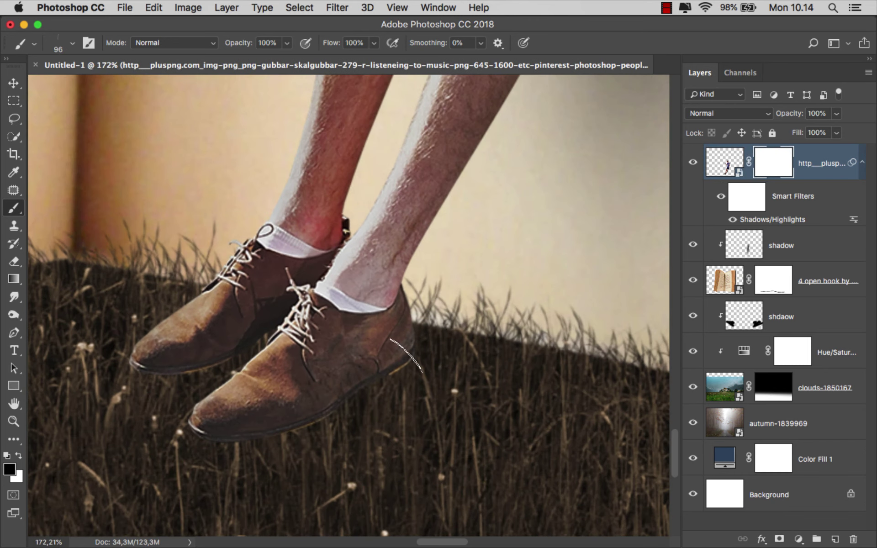
Paint grass over the shoe bottoms so the man's feet sink into the grass
mouse_move(197, 427)
left_mouse_down()
mouse_move(268, 416)
mouse_move(359, 382)
left_mouse_up()
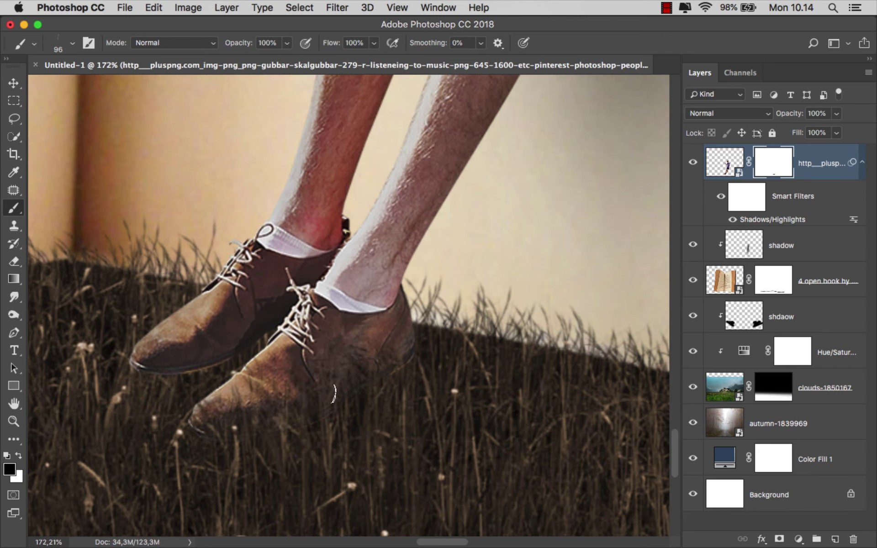
scroll(139, 388, "up", 5)
left_click_drag(270, 362, 267, 364)
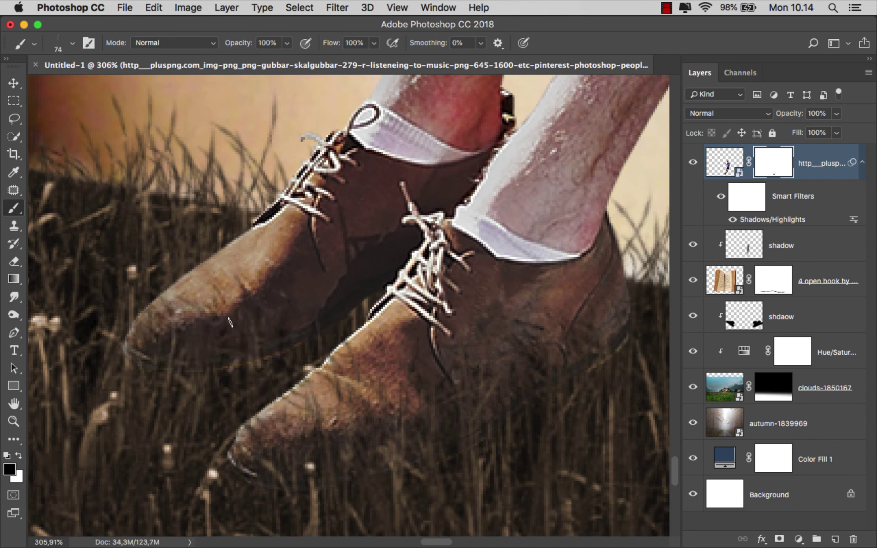
scroll(229, 362, "down", 5)
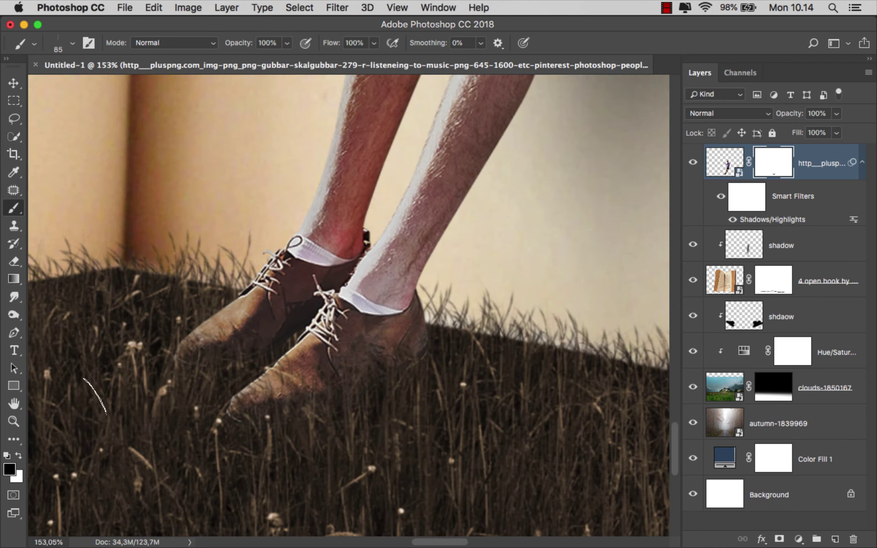
scroll(320, 388, "down", 2)
scroll(382, 402, "down", 3)
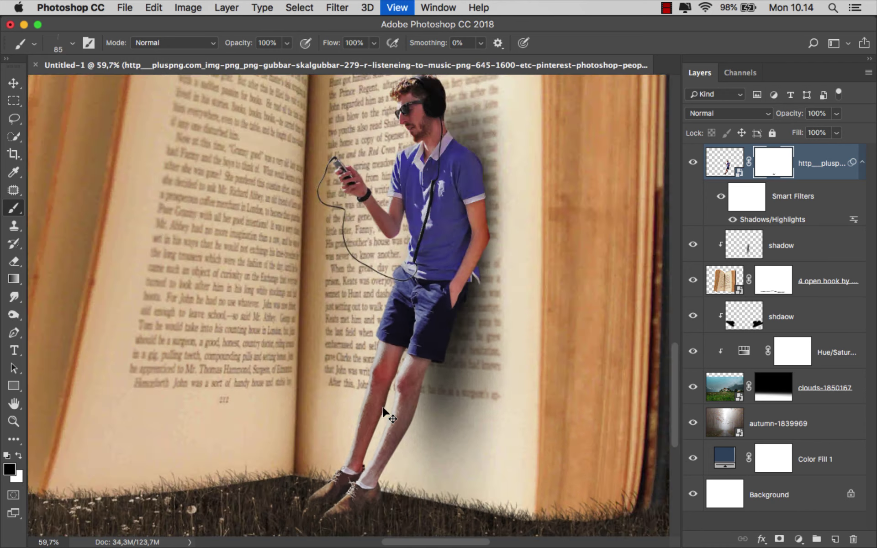
scroll(383, 404, "down", 2)
key("super+2")
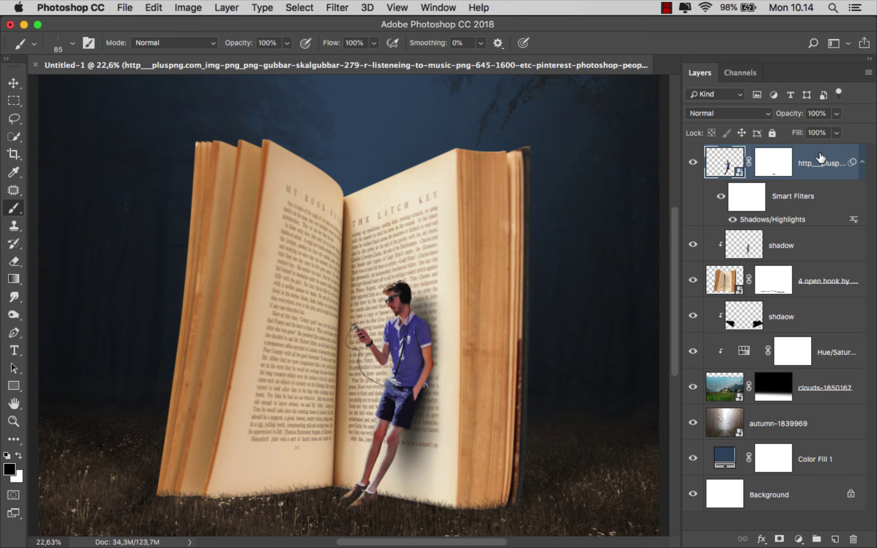
Add a Hue/Saturation adjustment to the book with Saturation -70 and Lightness -3
key("v")
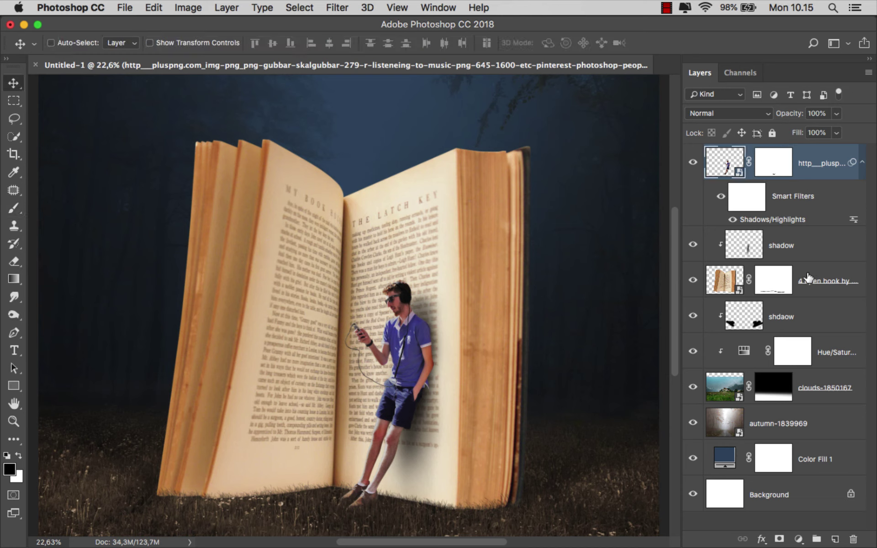
left_click(808, 279)
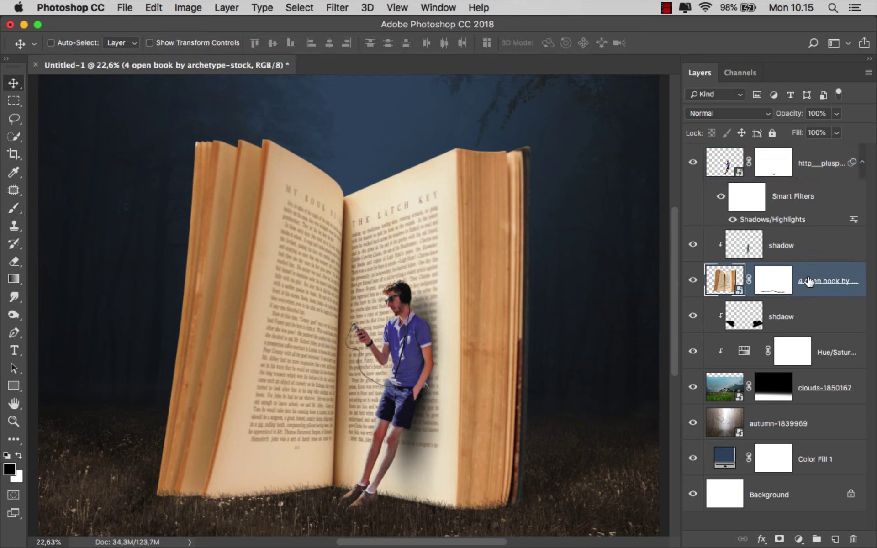
left_click(798, 539)
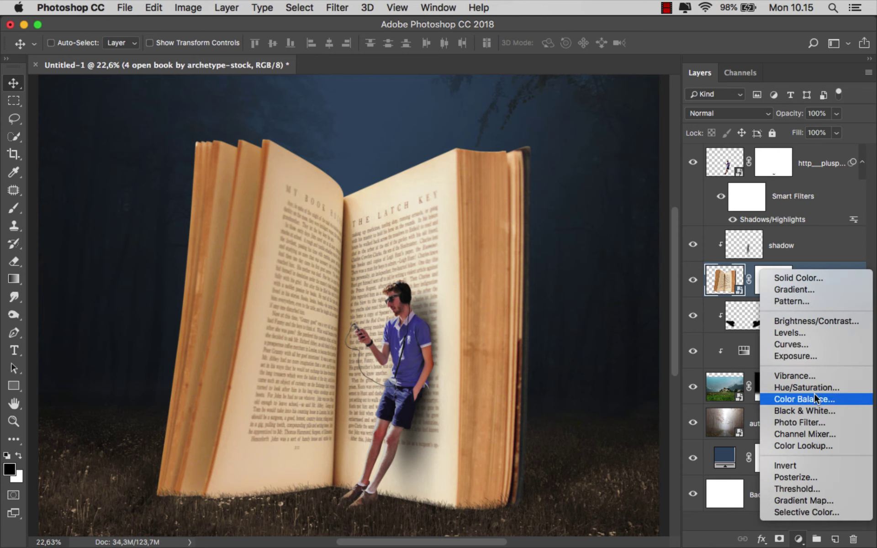
left_click(768, 390)
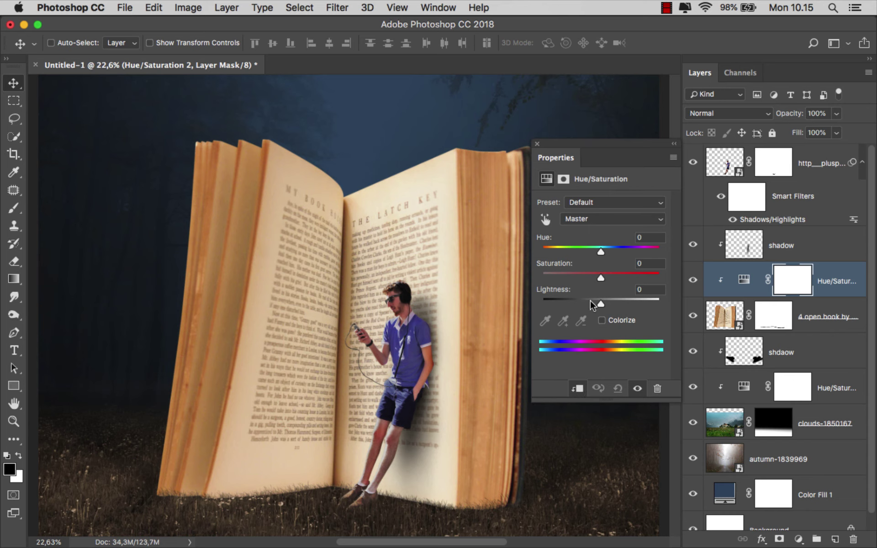
left_click_drag(600, 275, 559, 280)
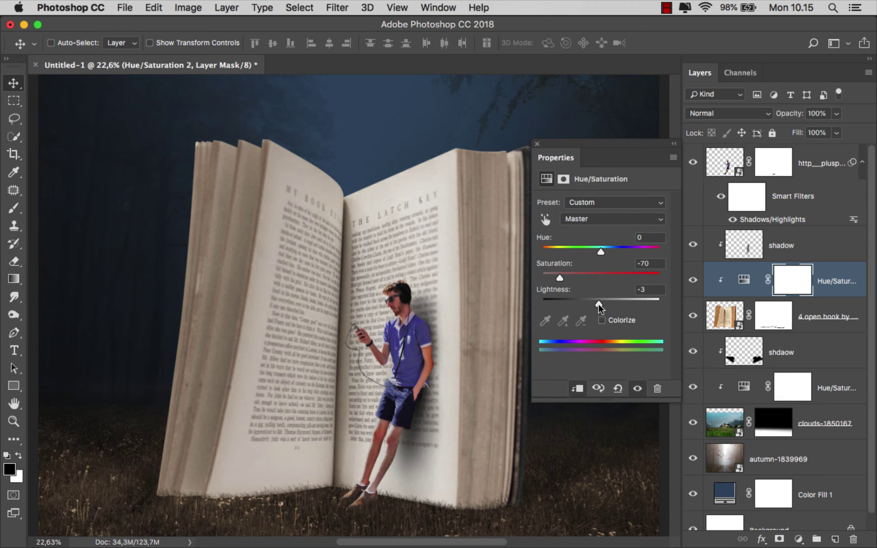
left_click(535, 144)
left_click(822, 280)
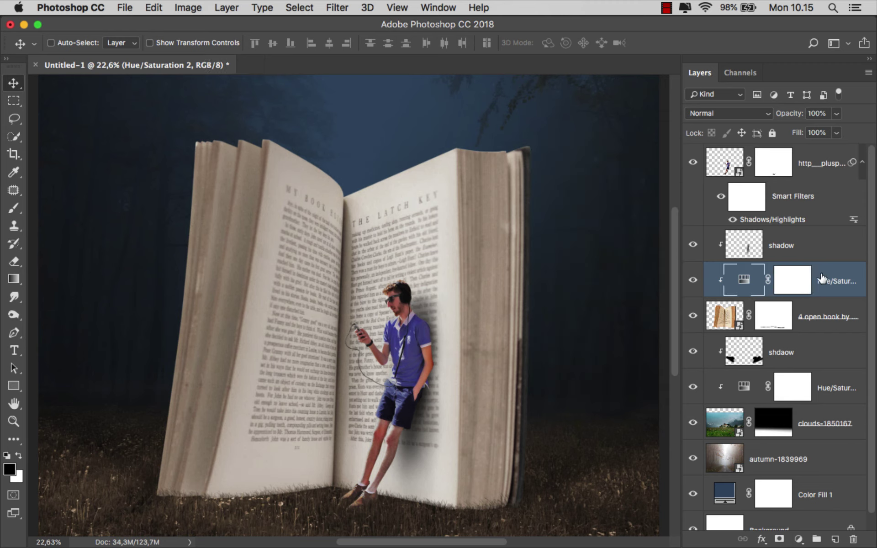
Add another Hue/Saturation adjustment in Multiply mode to darken the book, then an Exposure adjustment
left_click(798, 539)
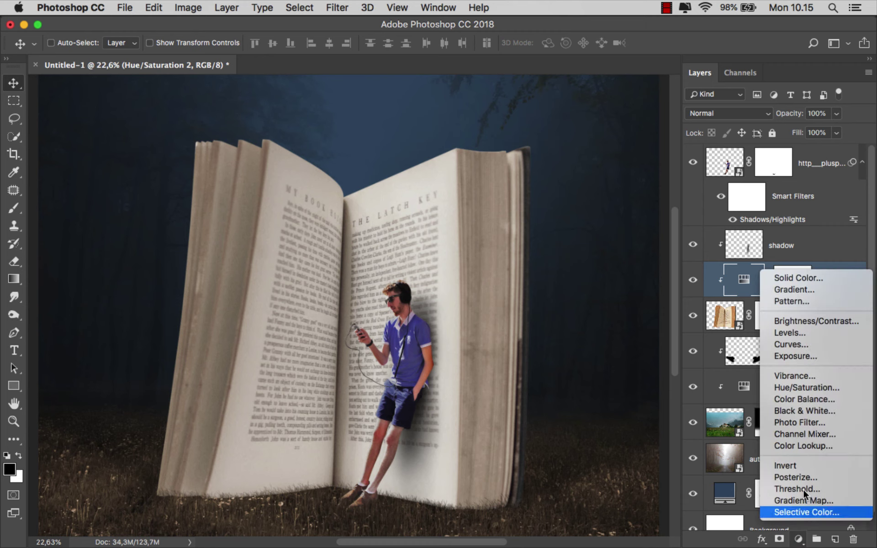
left_click(793, 333)
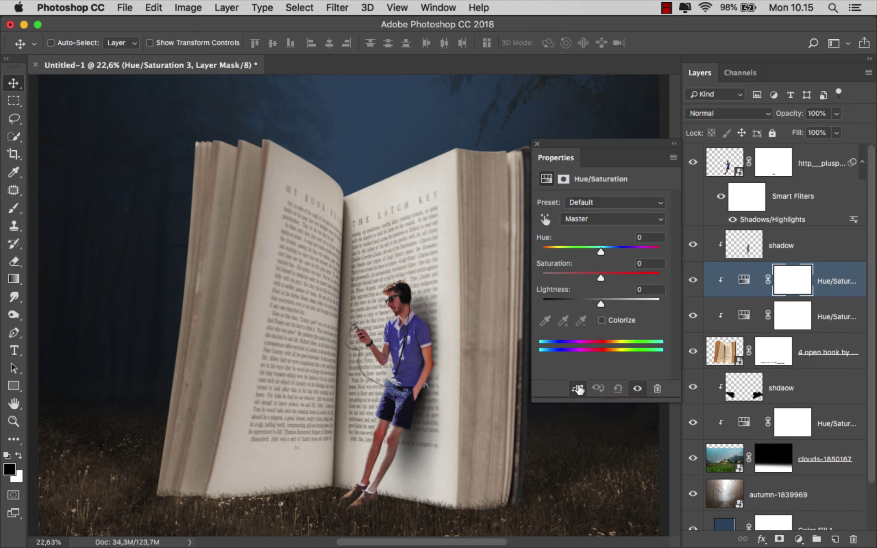
left_click(715, 115)
left_click(715, 150)
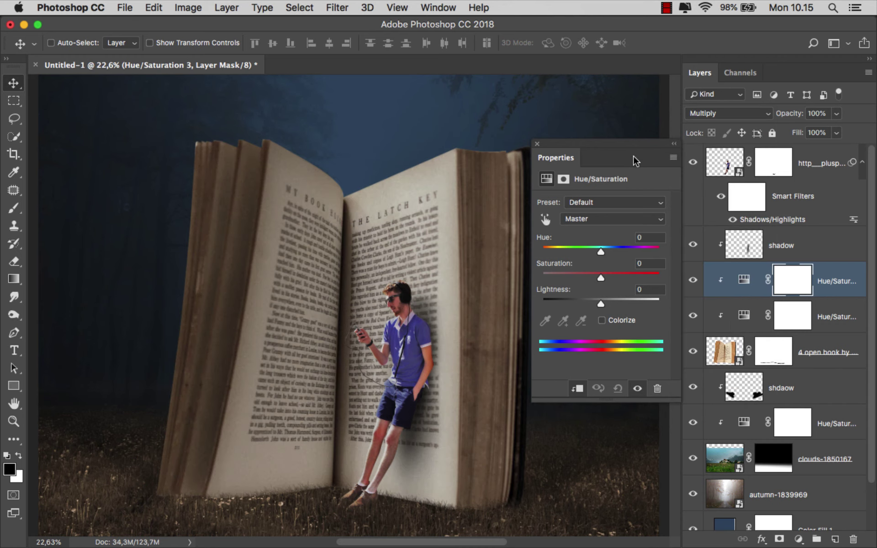
left_click(536, 144)
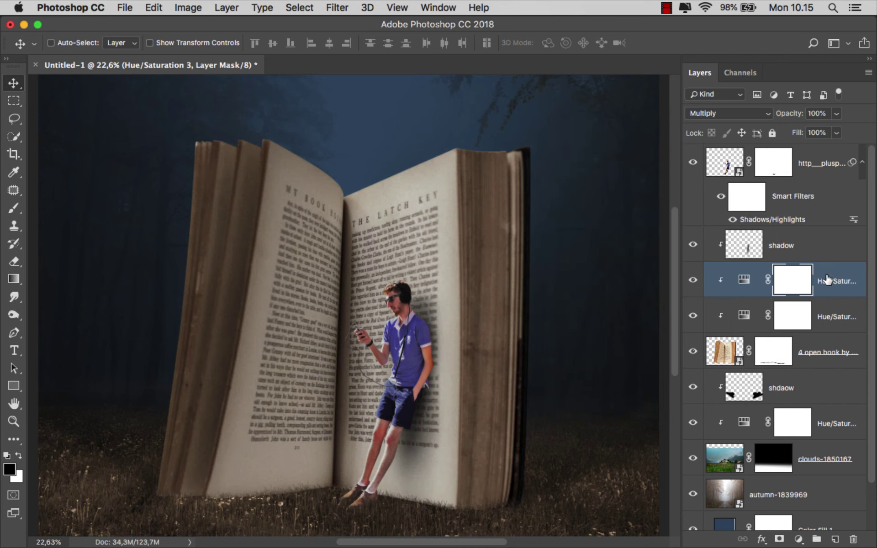
key("super+2")
left_click(799, 539)
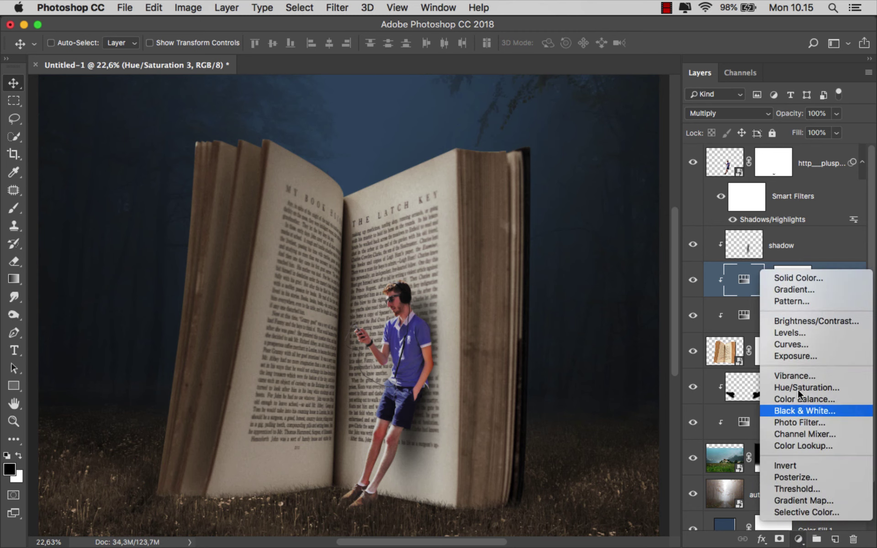
left_click(798, 357)
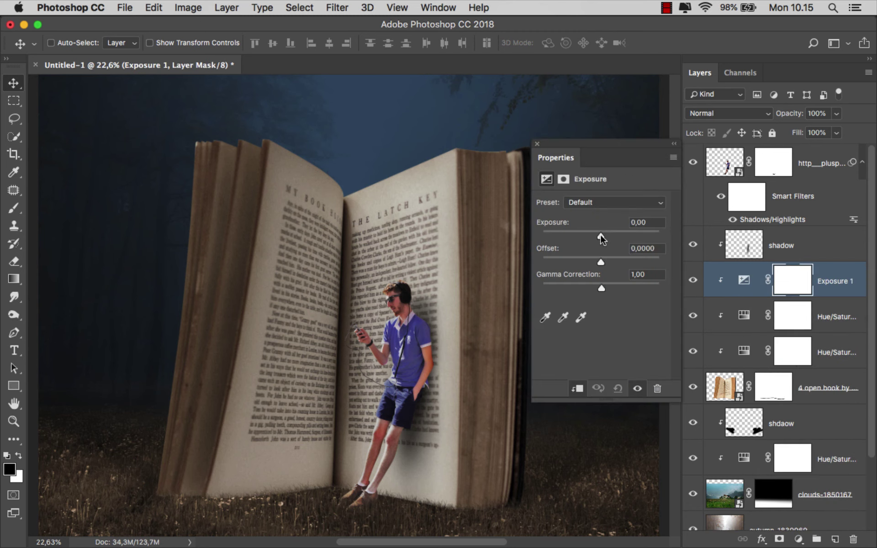
Lower the Exposure adjustment to -1.40 to dim the book further
left_click_drag(600, 234, 589, 235)
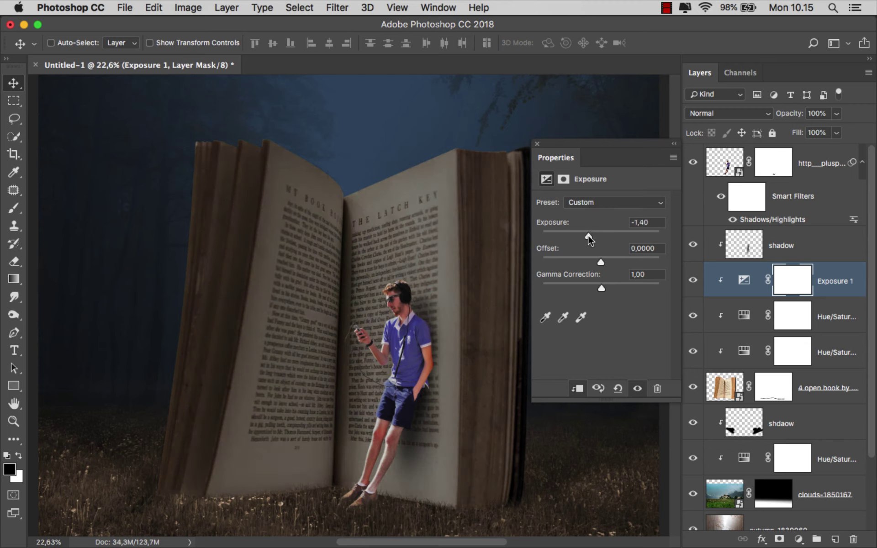
left_click(537, 144)
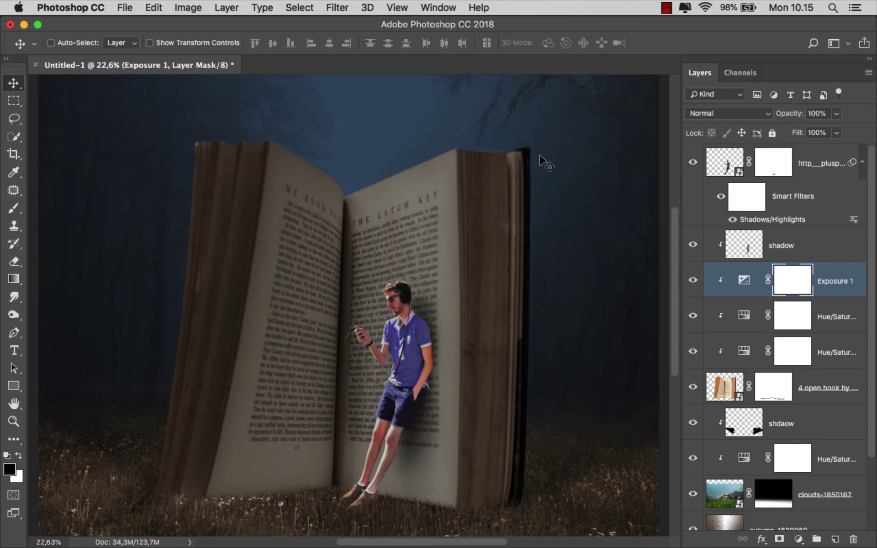
left_click(832, 283)
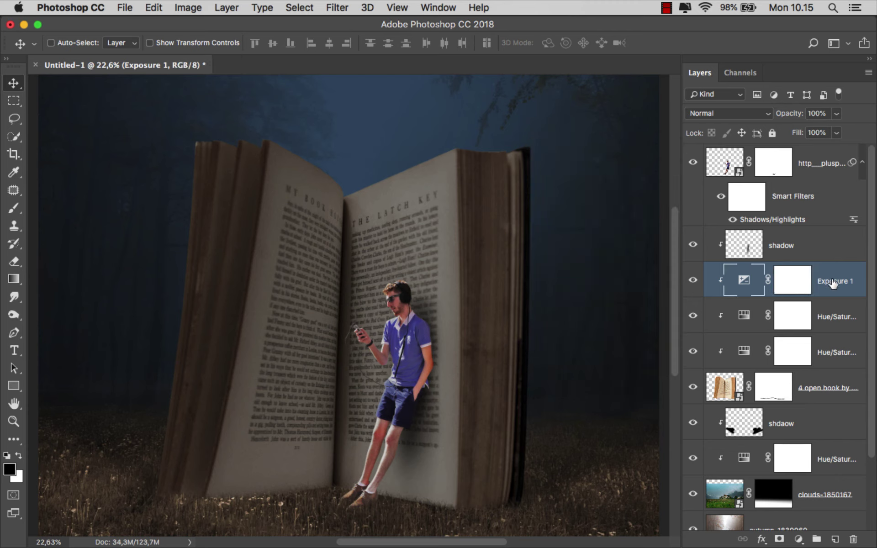
left_click(798, 539)
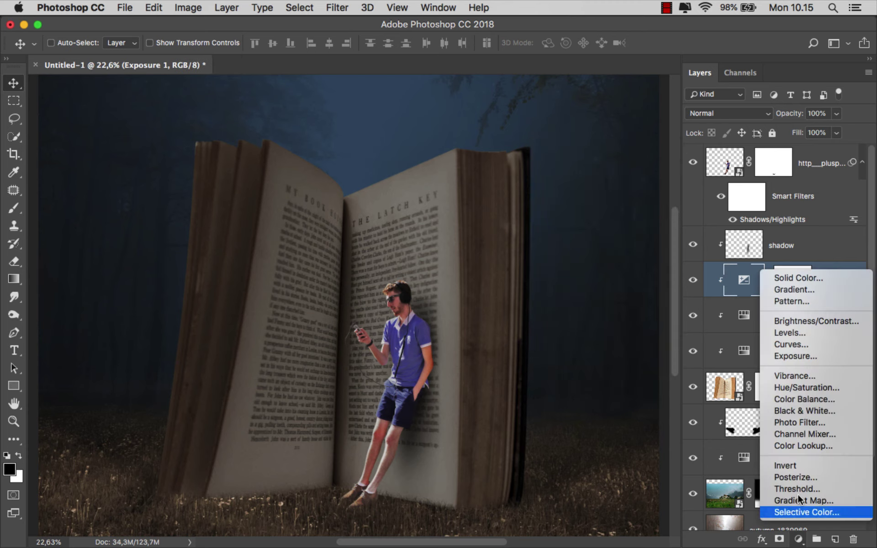
Add Color Balance to the book: midtones red +5, shadows red +7, highlights yellow -14
left_click(809, 401)
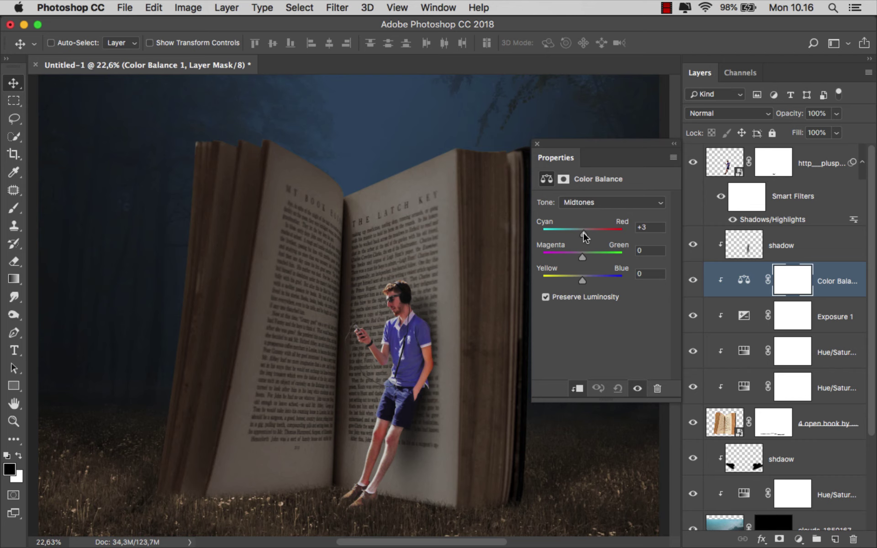
left_click_drag(584, 233, 584, 233)
left_click(582, 202)
left_click(588, 191)
left_click_drag(583, 232, 584, 231)
left_click(611, 203)
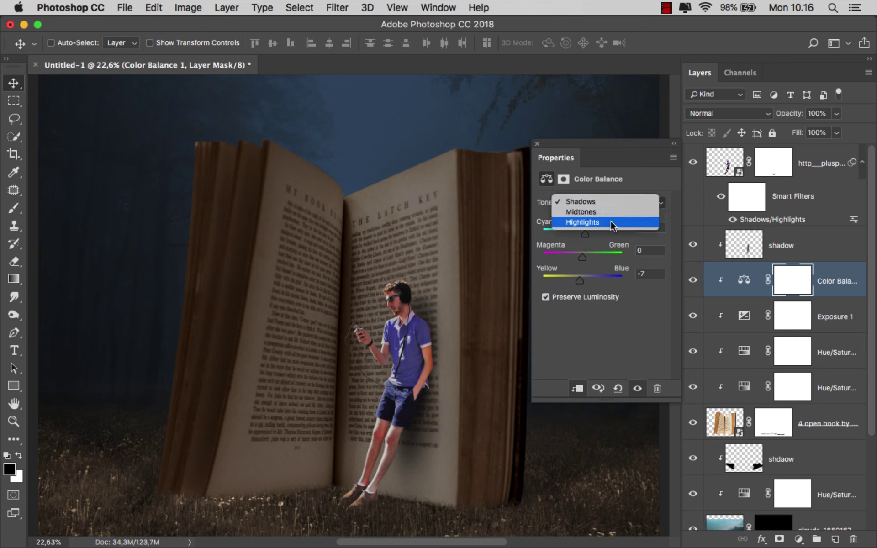
left_click(610, 223)
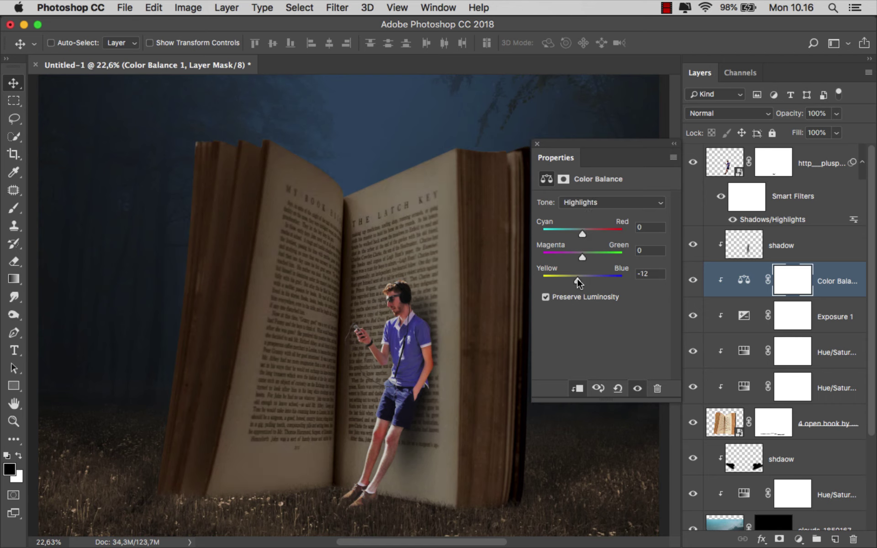
left_click_drag(577, 278, 576, 278)
left_click(537, 144)
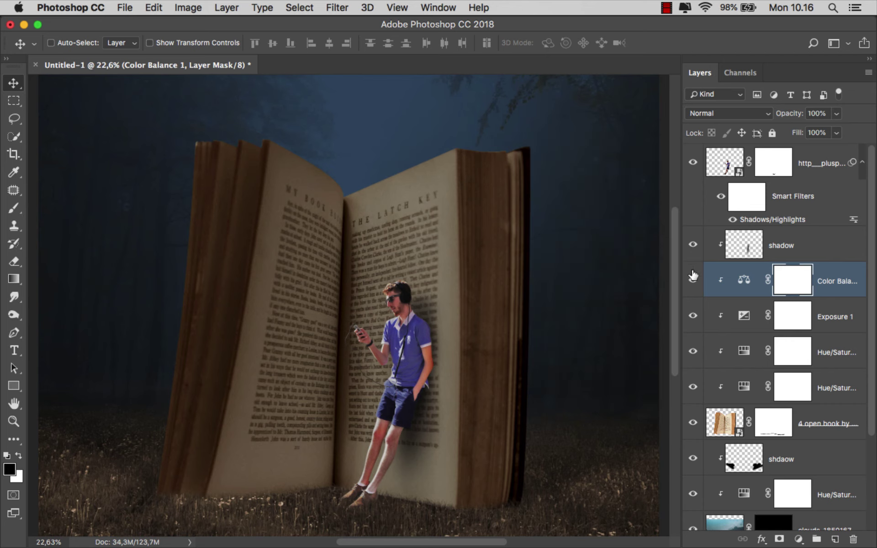
left_click(692, 276)
left_click(822, 284)
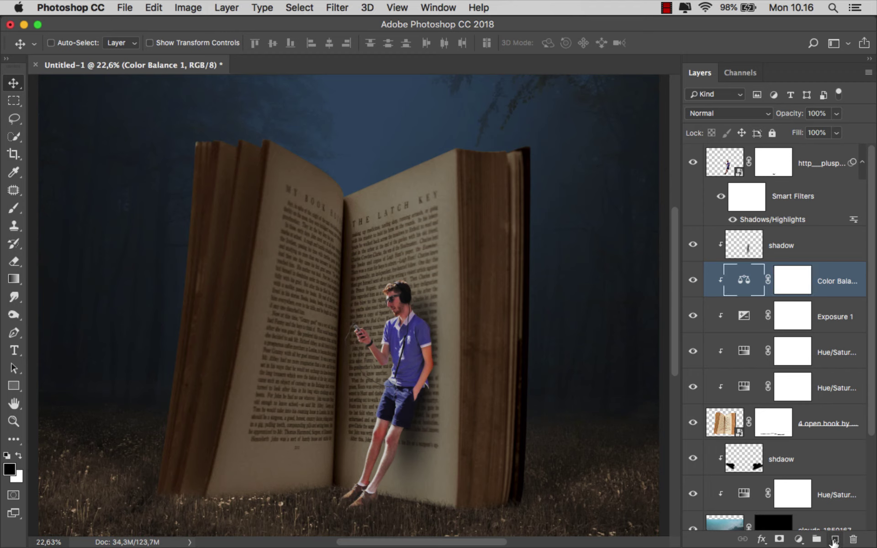
Add a new empty layer and set up a soft round brush at 13% opacity
left_click(834, 540)
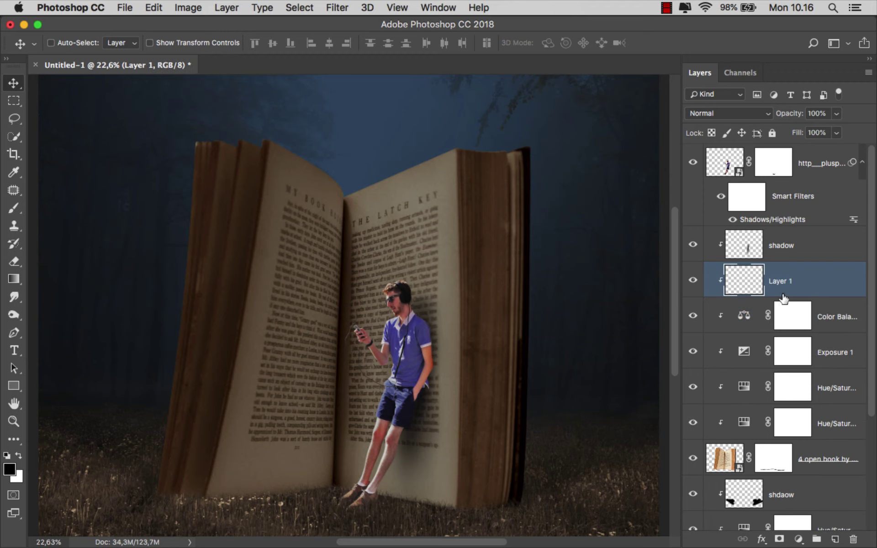
left_click(20, 214)
scroll(225, 238, "up", 1)
right_click(297, 230)
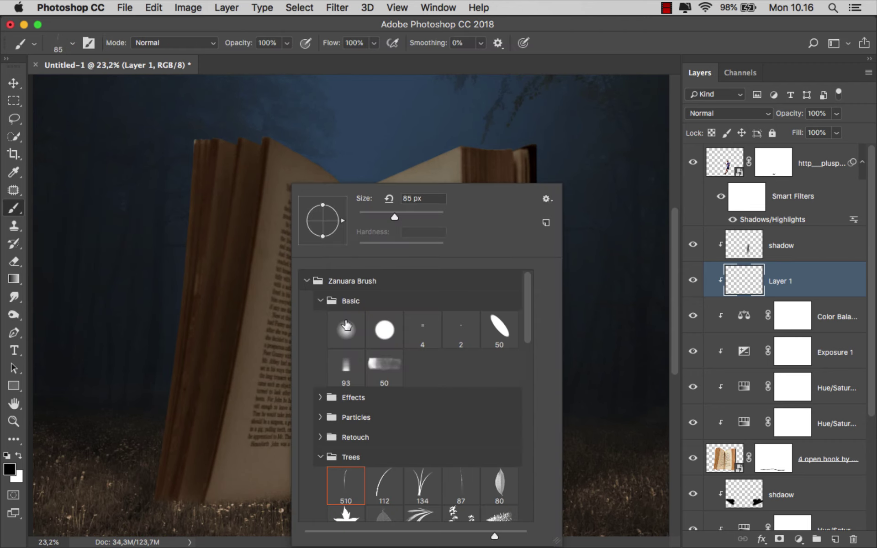
left_click(346, 326)
left_click_drag(287, 43, 229, 59)
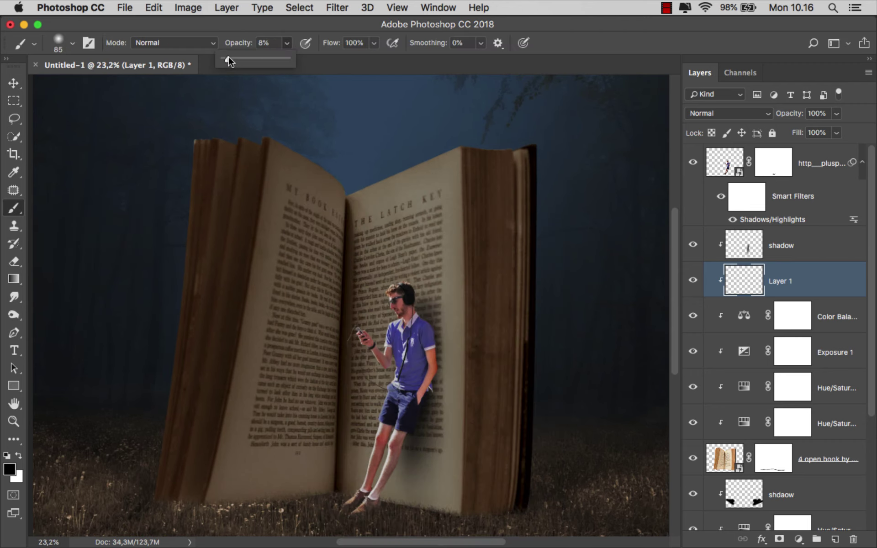
left_click_drag(234, 121, 271, 142)
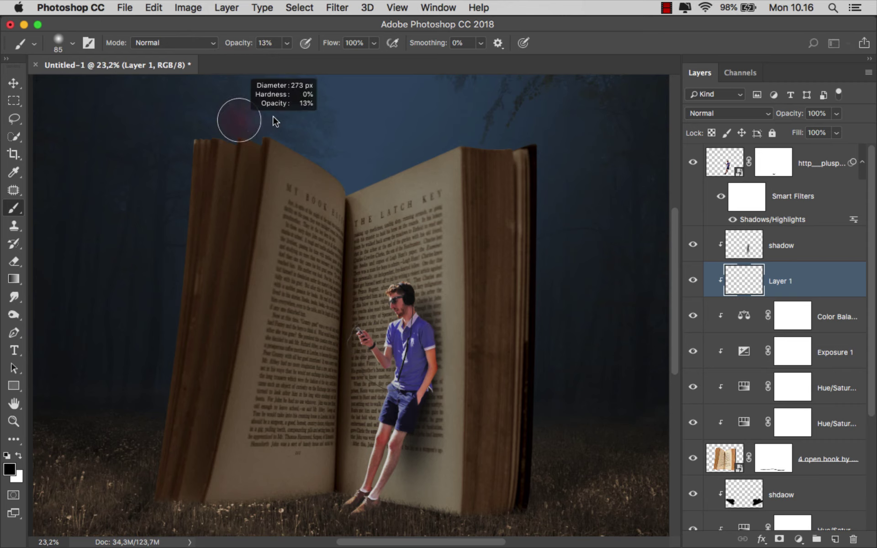
Paint soft black shading along the book's lower edge and right side
scroll(271, 141, "down", 1)
left_click_drag(177, 117, 194, 118)
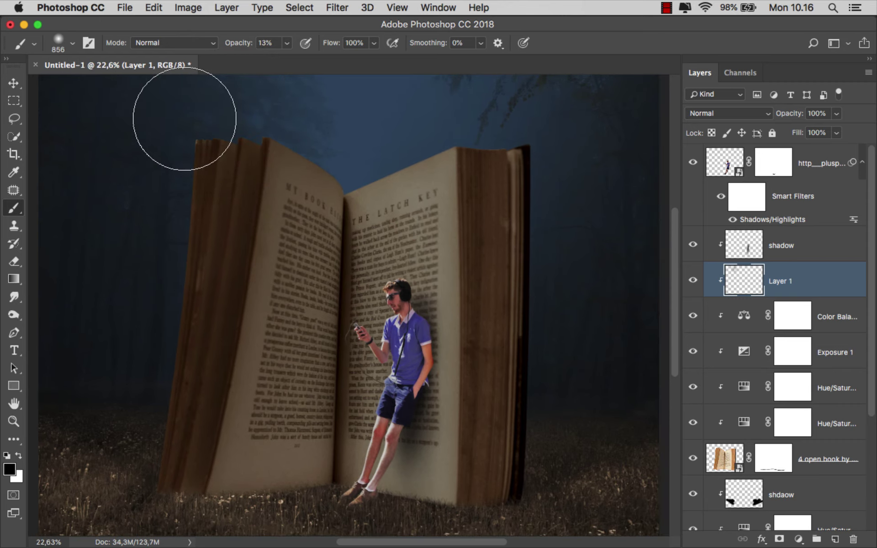
scroll(138, 386, "down", 1)
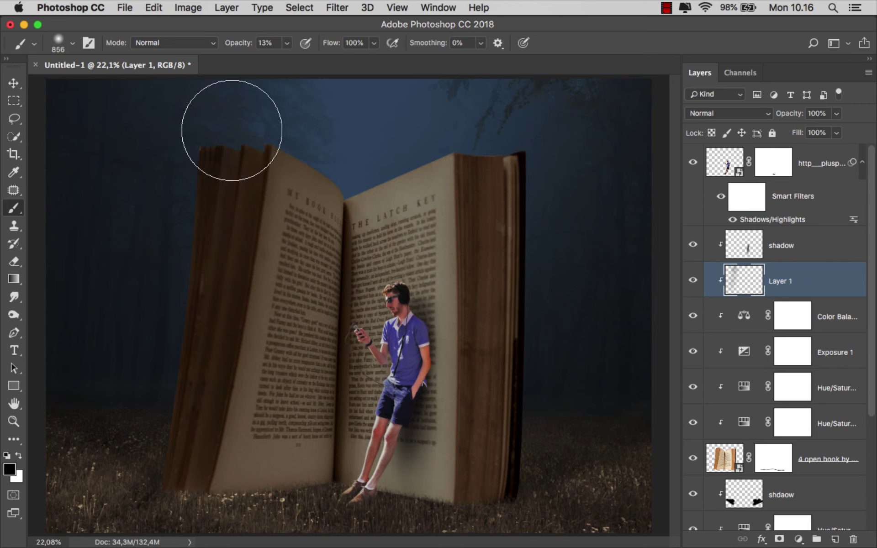
left_click_drag(161, 464, 183, 464)
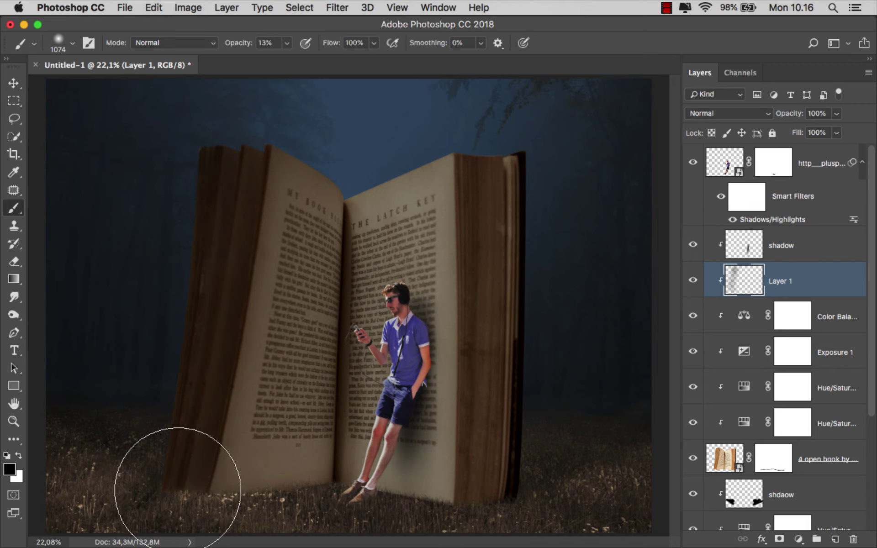
left_click_drag(506, 475, 495, 464)
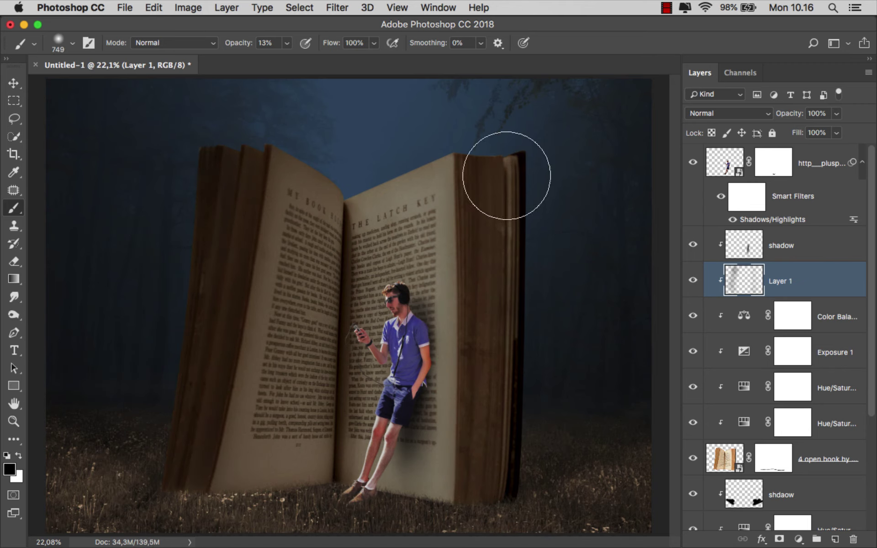
left_click_drag(527, 137, 551, 141)
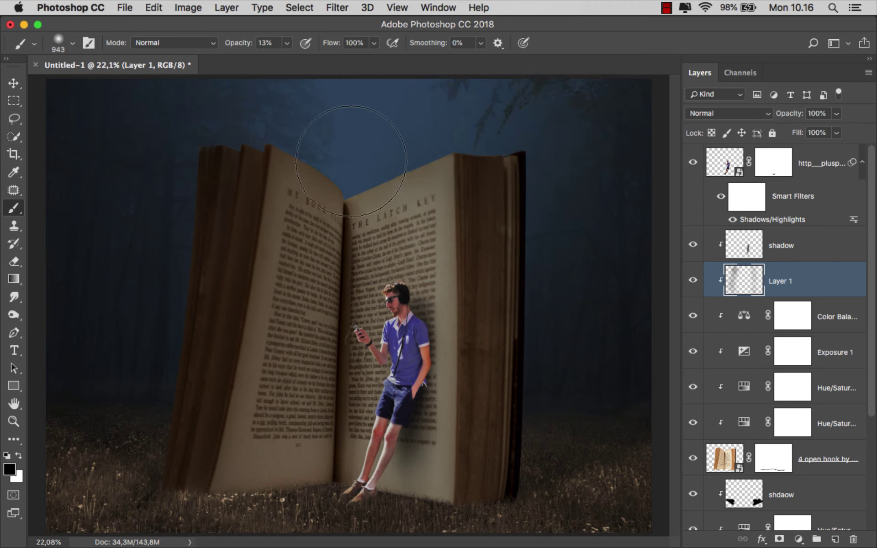
Darken the book's right edge and top-left corner, then compare with the shading hidden
scroll(253, 141, "down", 2)
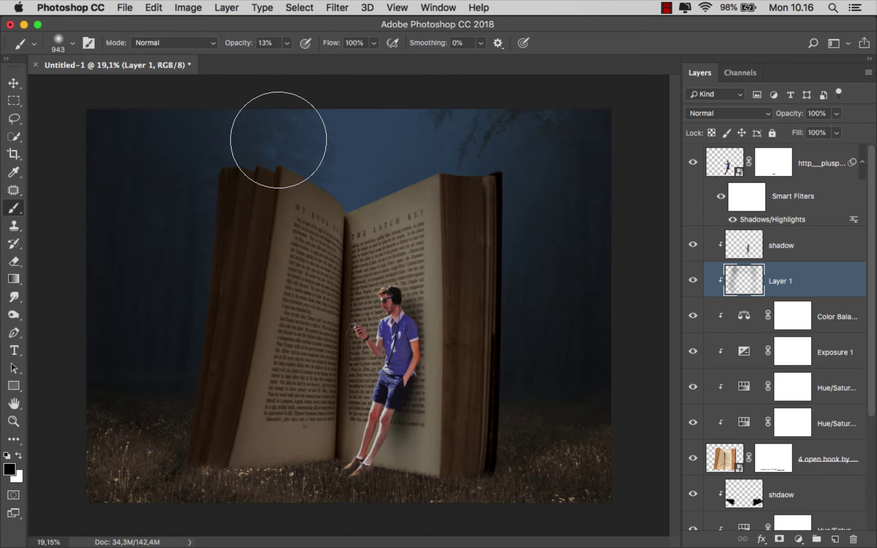
left_click_drag(279, 146, 297, 147)
scroll(280, 146, "down", 1)
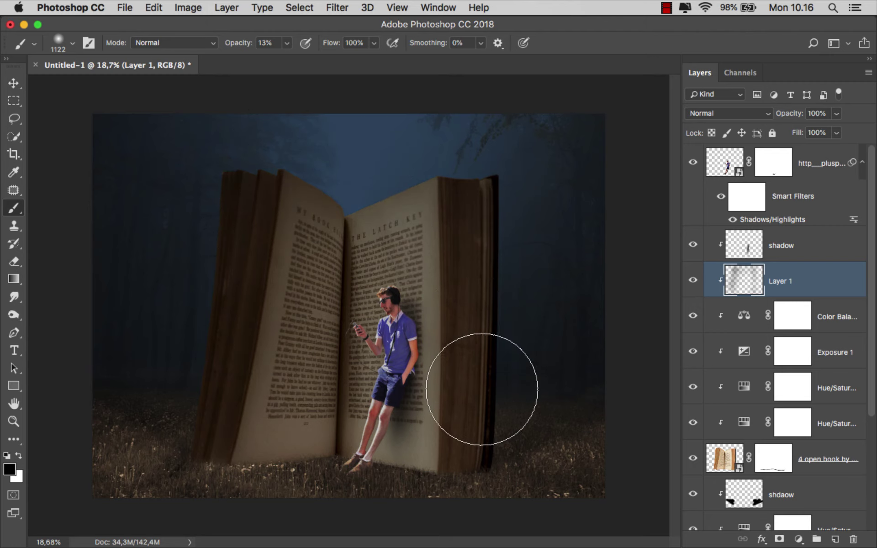
left_click_drag(482, 389, 479, 215)
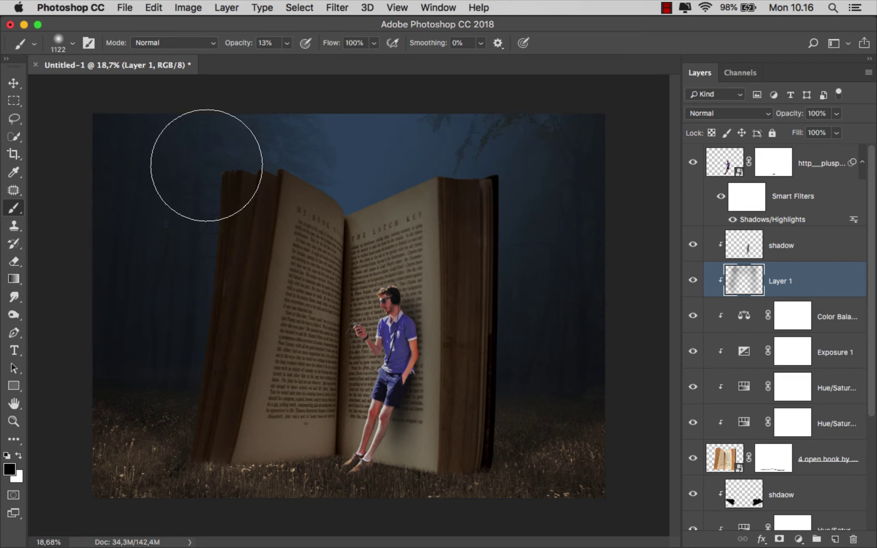
key("[")
key("[")
key("[")
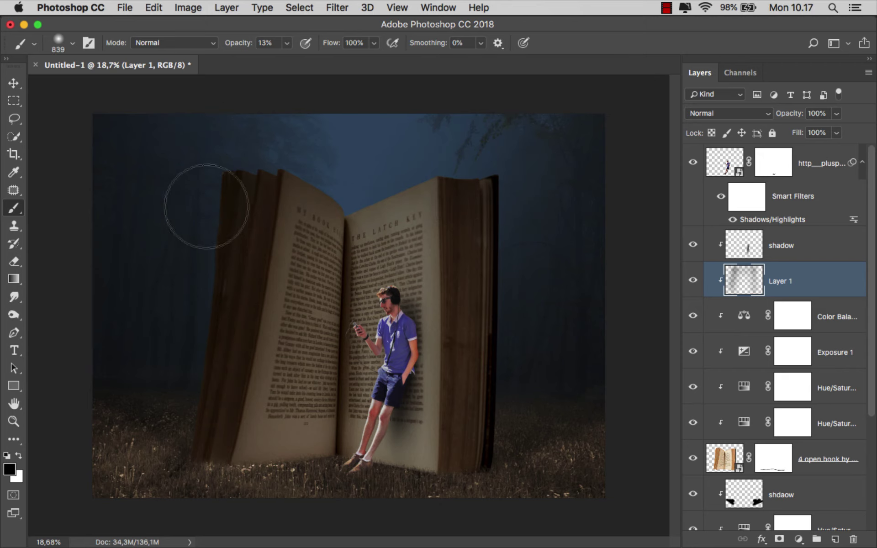
scroll(348, 306, "up", 1)
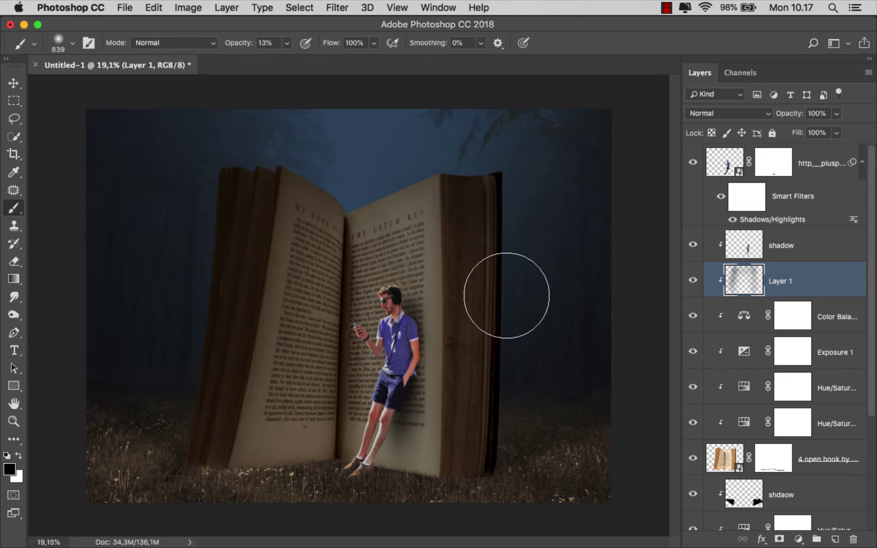
left_click(698, 280)
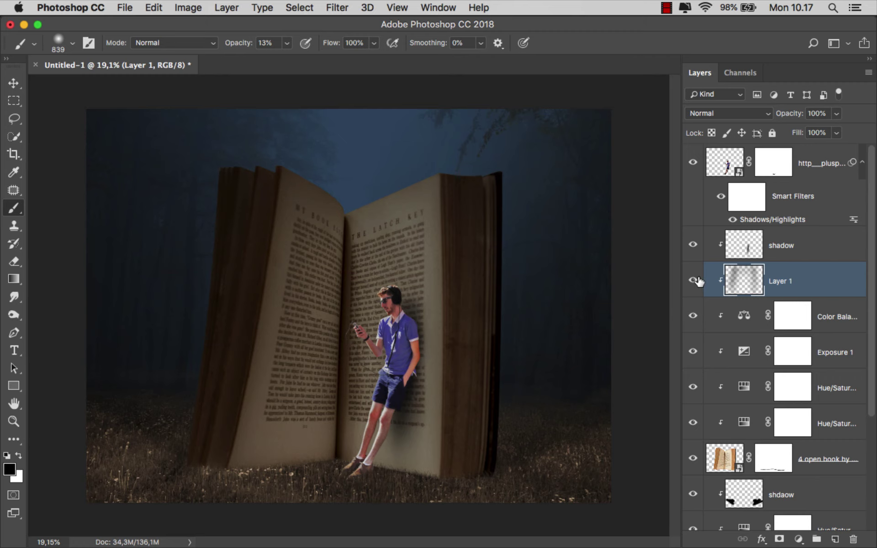
Select the man's layer and add a Hue/Saturation adjustment clipped to him
key("v")
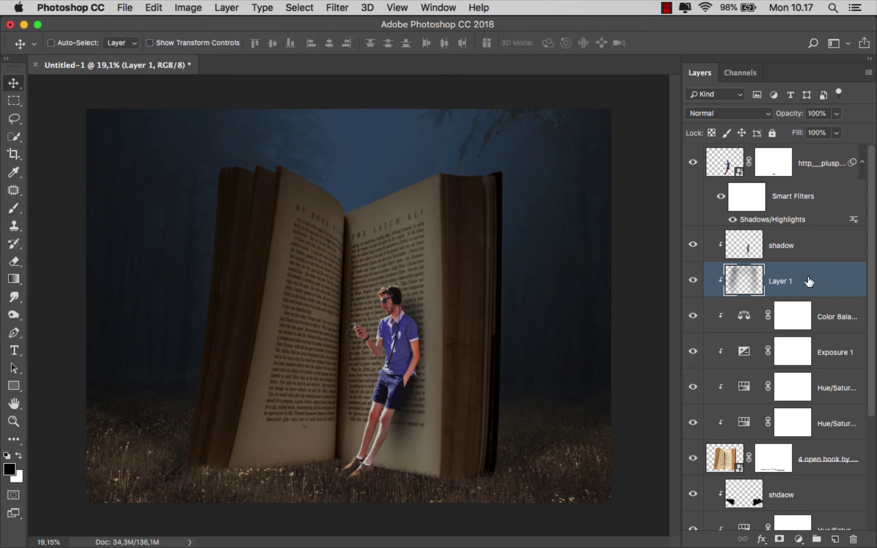
left_click(810, 158)
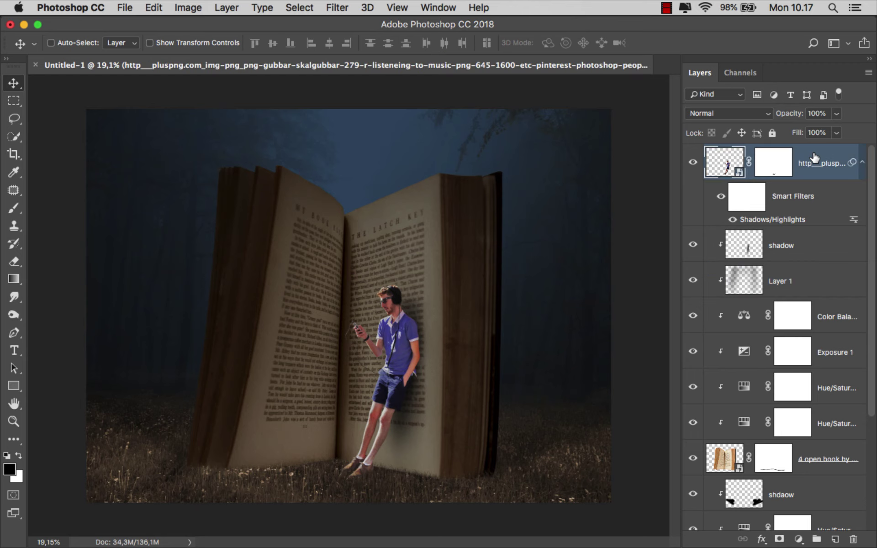
left_click(798, 539)
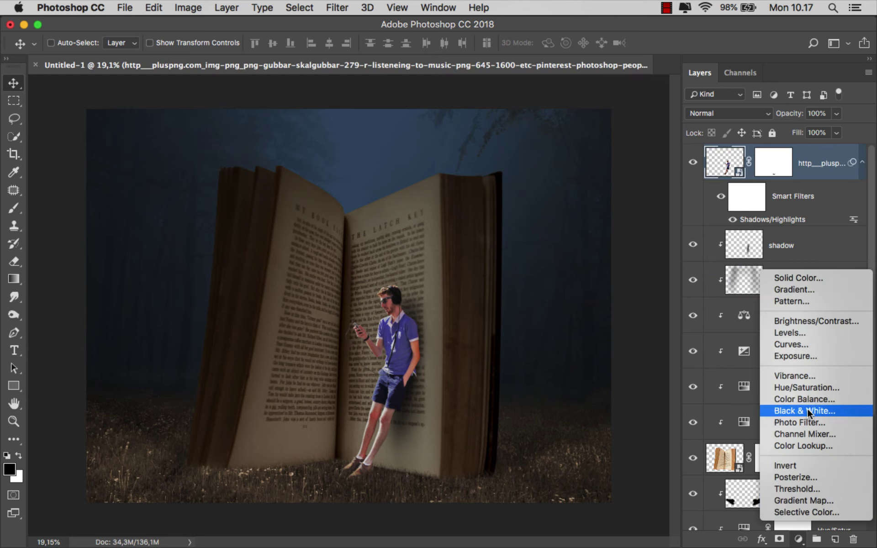
left_click(807, 387)
left_click(580, 388)
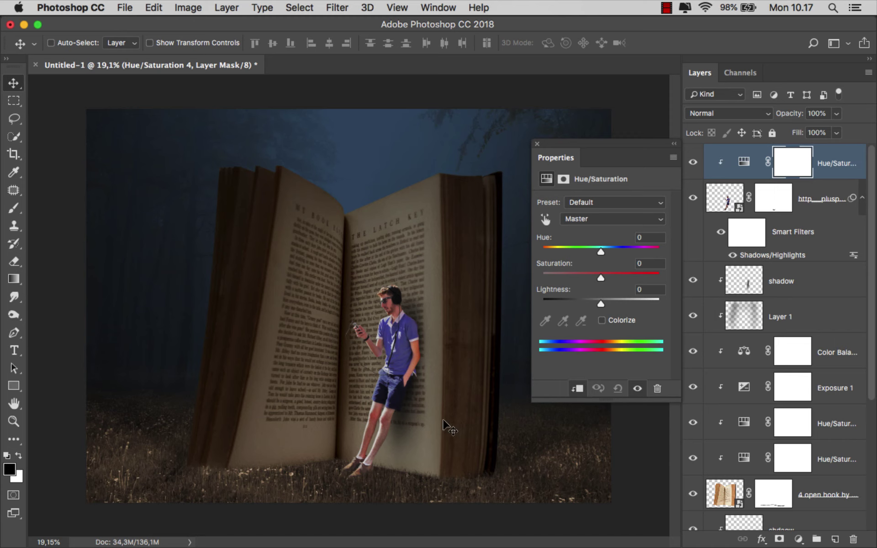
Set Master saturation -38 and Blues hue -21, saturation -58, lightness +43
scroll(445, 427, "up", 2)
scroll(416, 392, "down", 1)
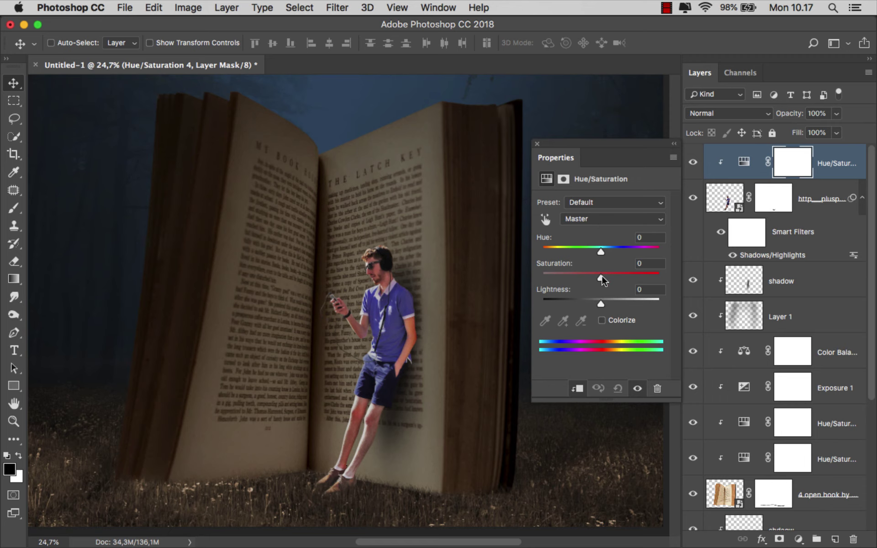
left_click_drag(601, 275, 577, 279)
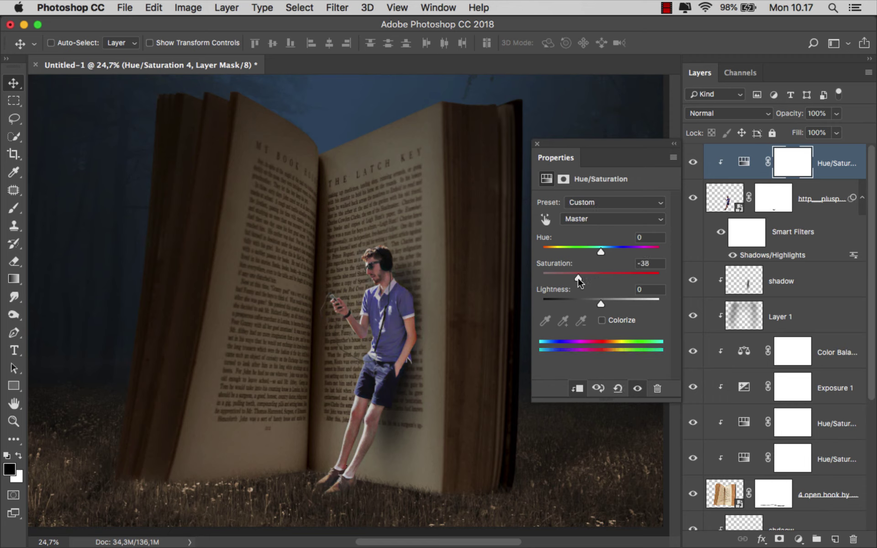
left_click(594, 220)
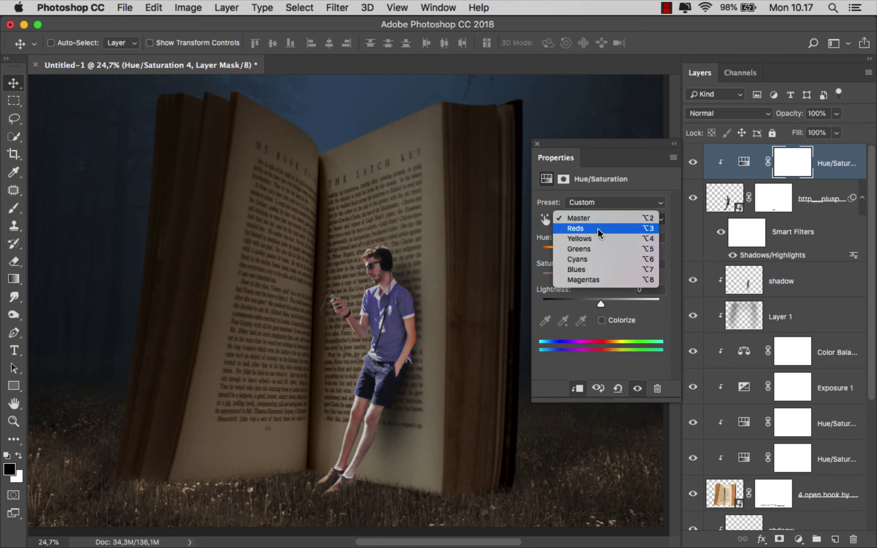
left_click(601, 265)
mouse_move(606, 278)
left_mouse_down()
mouse_move(531, 270)
mouse_move(561, 273)
left_mouse_up()
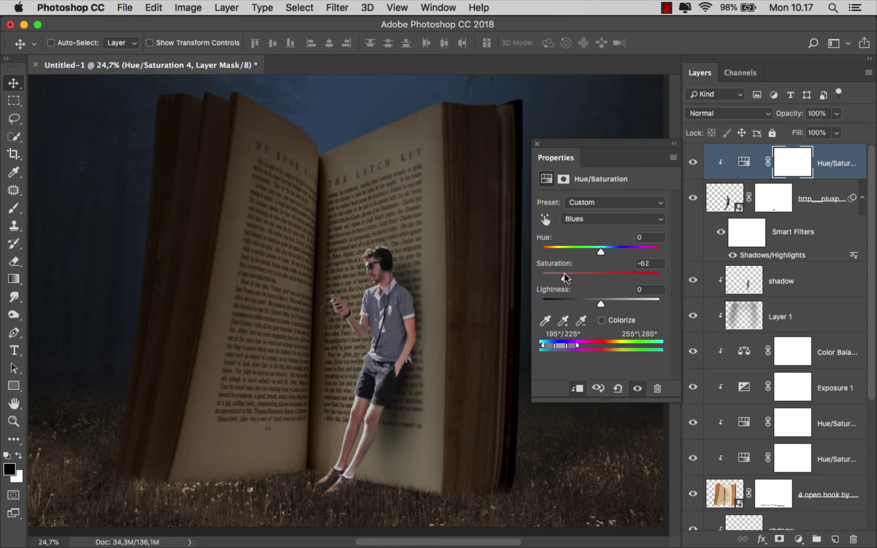
left_click_drag(586, 249, 588, 249)
left_click_drag(603, 301, 627, 303)
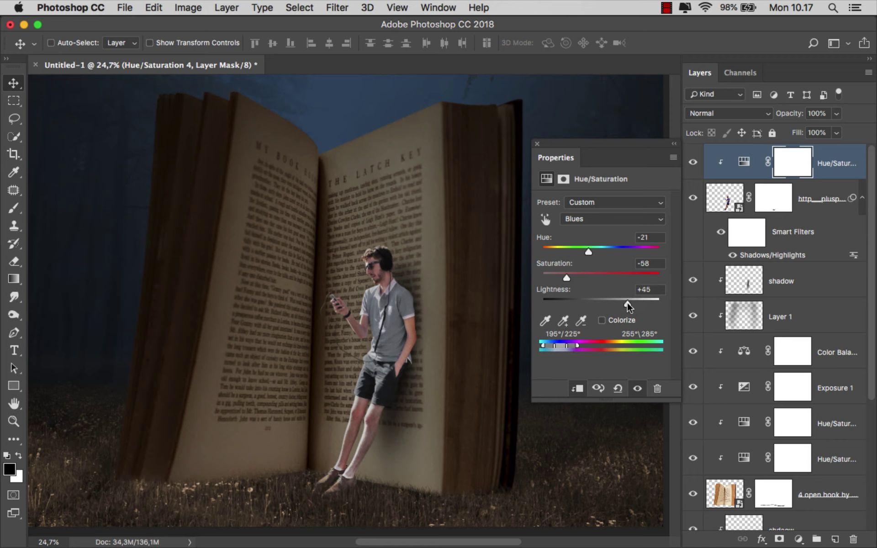
Close Properties and compare the man with and without the Hue/Saturation adjustment
left_click(537, 144)
left_click(692, 162)
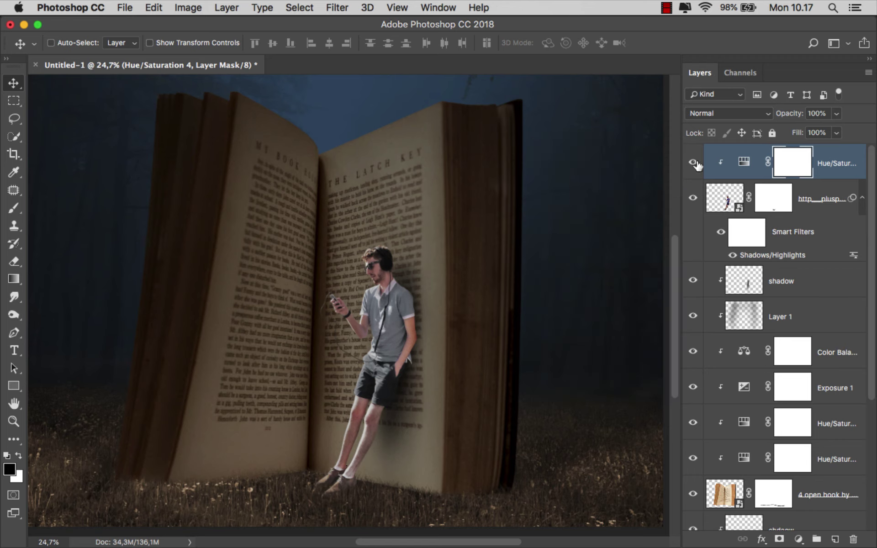
left_click(841, 167)
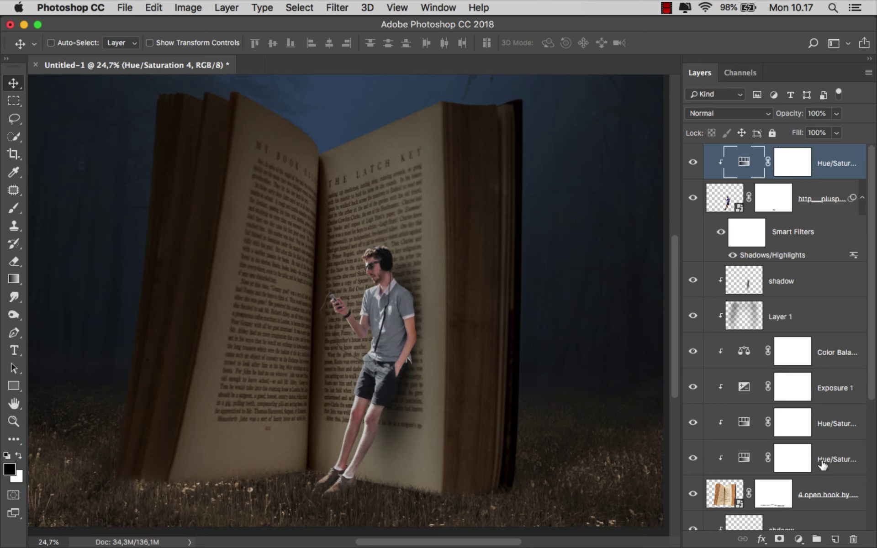
left_click(799, 540)
Add an Exposure layer at -0.93 above the man and invert its mask to black
left_click(811, 355)
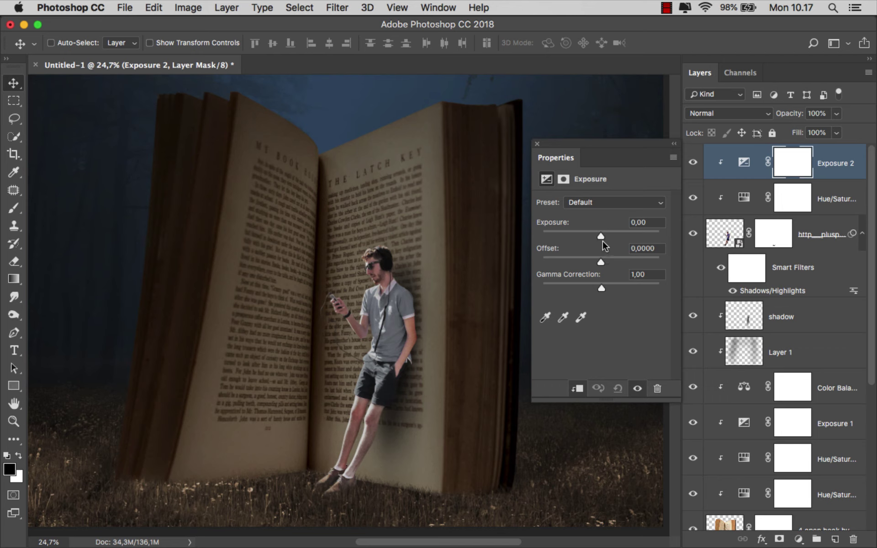
left_click_drag(601, 237, 593, 237)
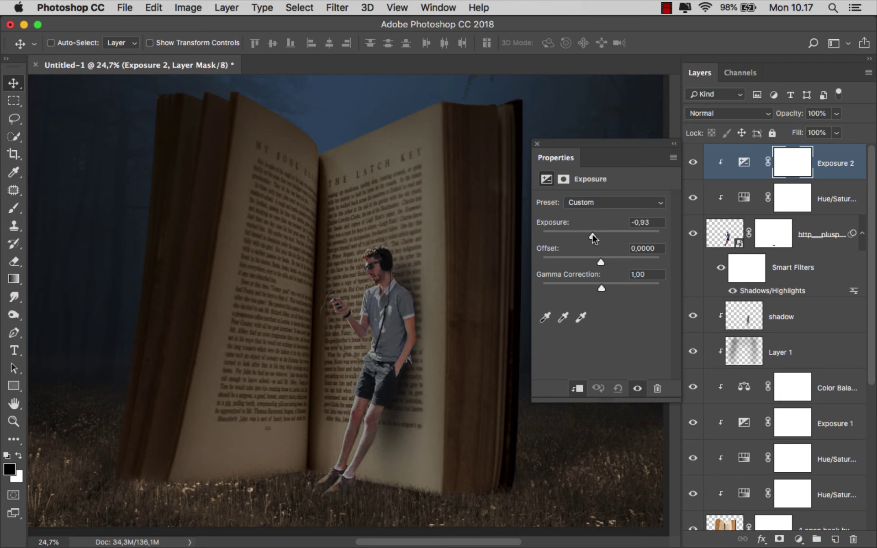
left_click(537, 143)
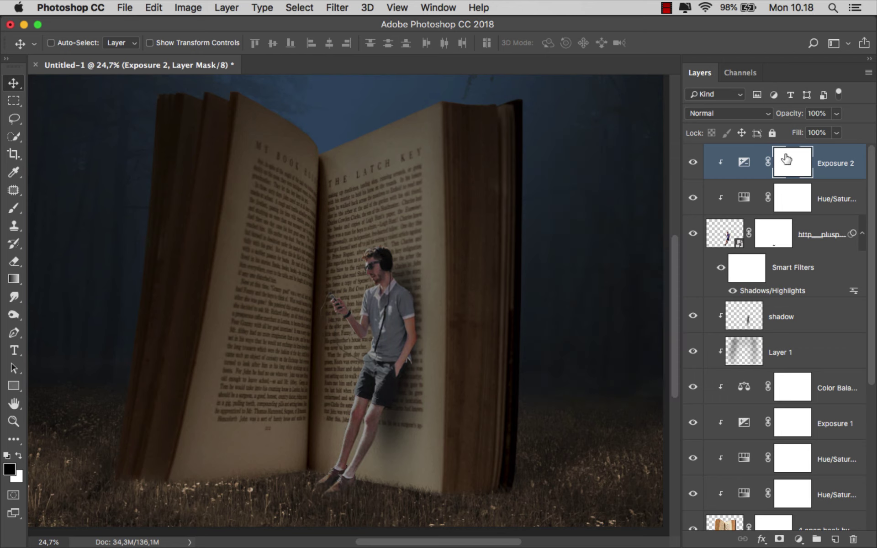
key("super+i")
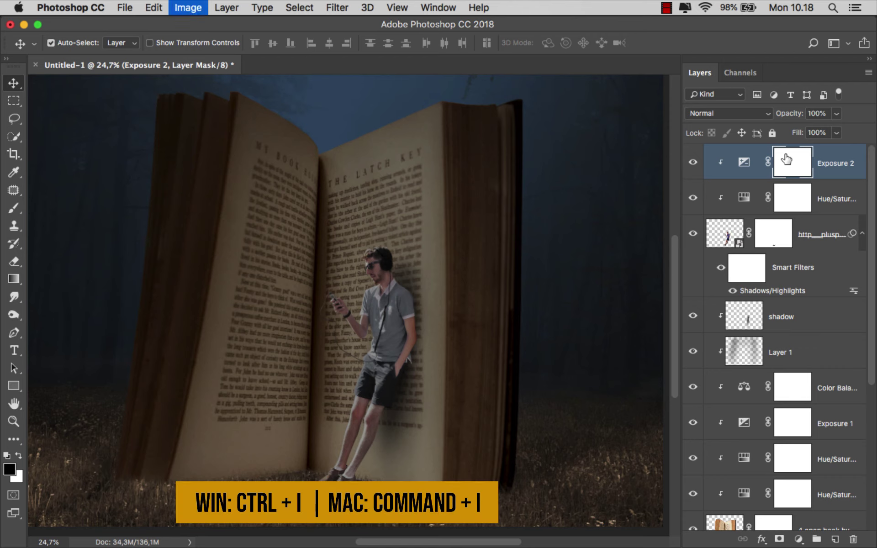
Switch to a smaller white brush at full opacity
left_click(13, 207)
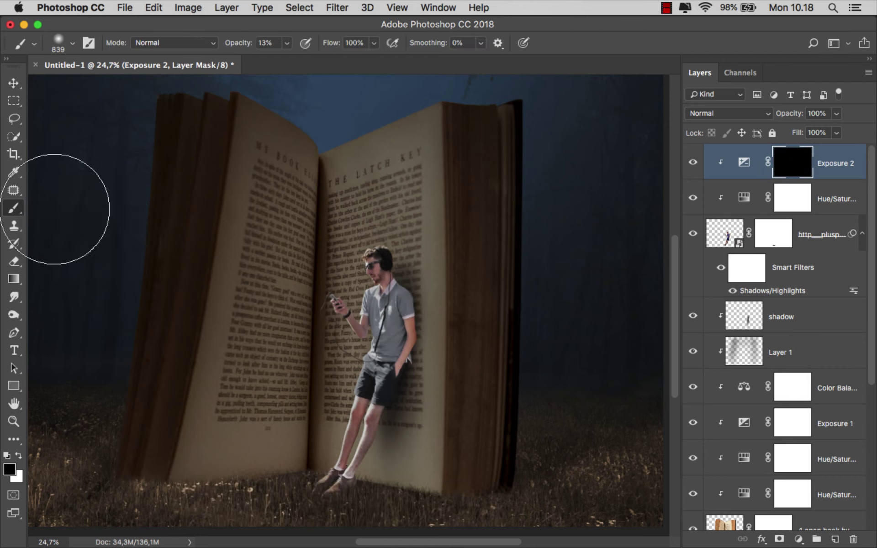
left_click(18, 456)
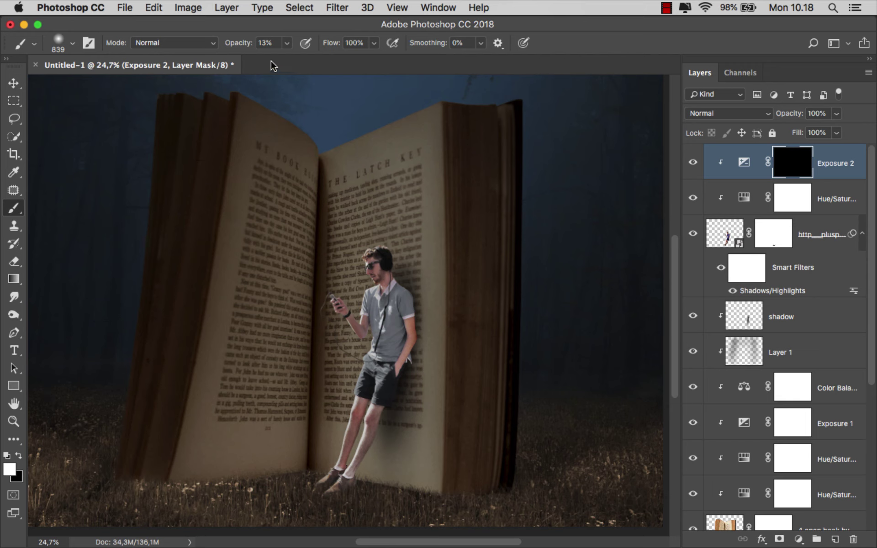
mouse_move(287, 42)
left_mouse_down()
mouse_move(327, 66)
mouse_move(347, 58)
left_mouse_up()
left_click_drag(377, 197, 347, 196)
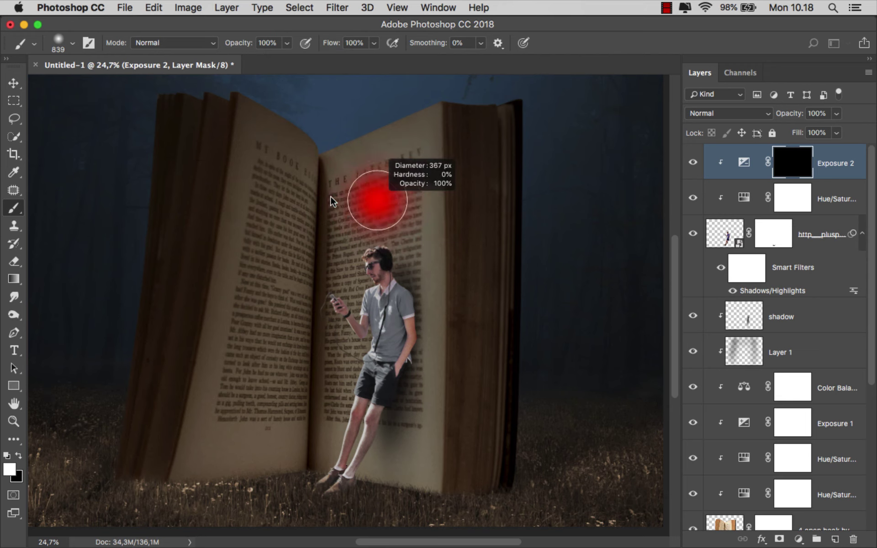
scroll(416, 275, "up", 1)
scroll(416, 275, "up", 3)
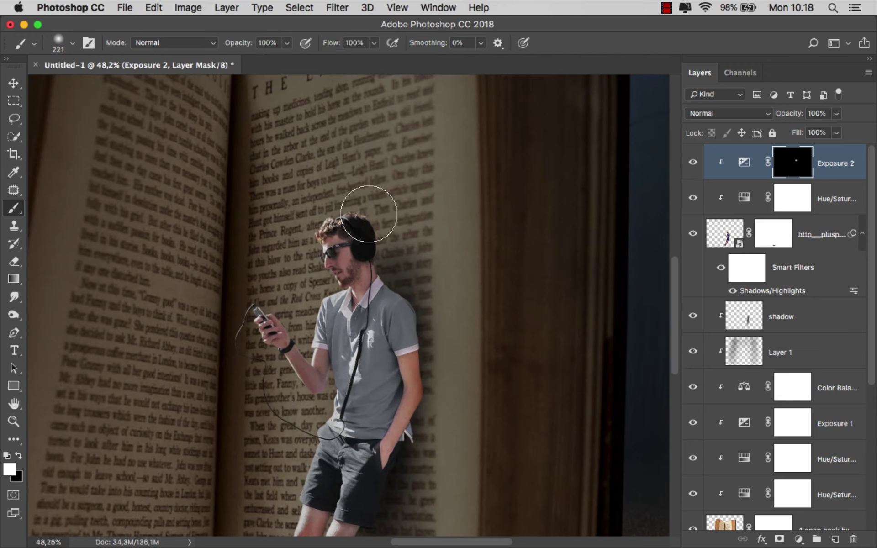
Paint white on the Exposure 2 mask beside the man's head and right of his hip
left_click(380, 261)
mouse_move(380, 262)
left_mouse_down()
mouse_move(420, 314)
mouse_move(316, 210)
mouse_move(351, 318)
mouse_move(342, 314)
left_mouse_up()
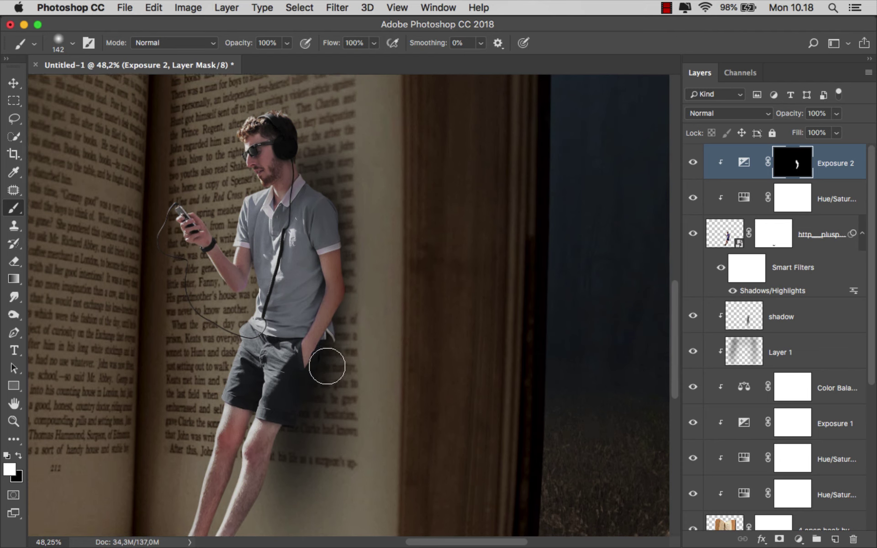
scroll(327, 362, "down", 3)
key("]")
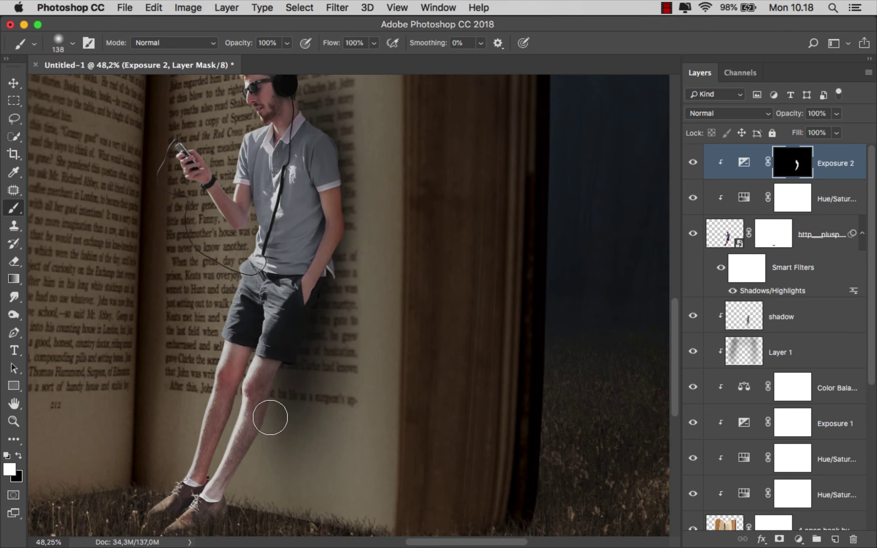
scroll(337, 397, "up", 3)
left_click_drag(337, 385, 347, 386)
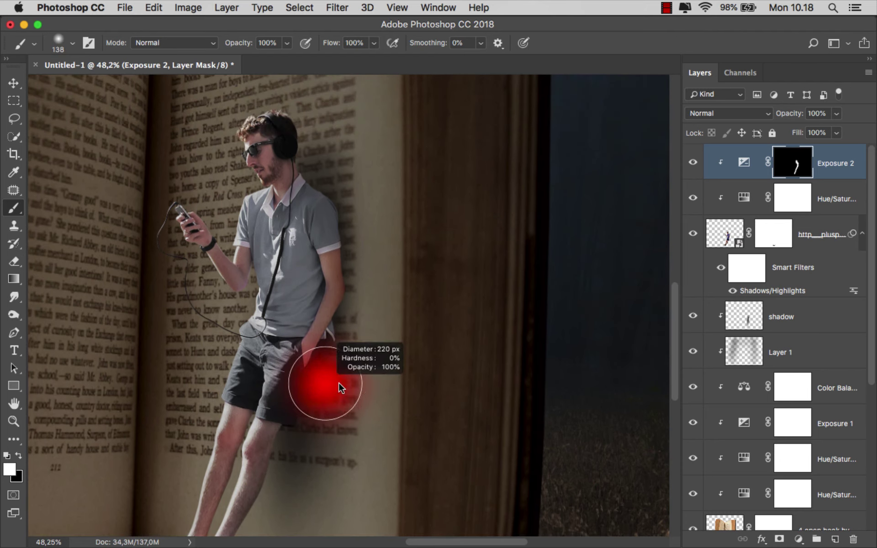
left_click(342, 349)
Drop the brush to 19% opacity, undo a stroke, compare the darkening and reset colours
left_click_drag(285, 46, 238, 59)
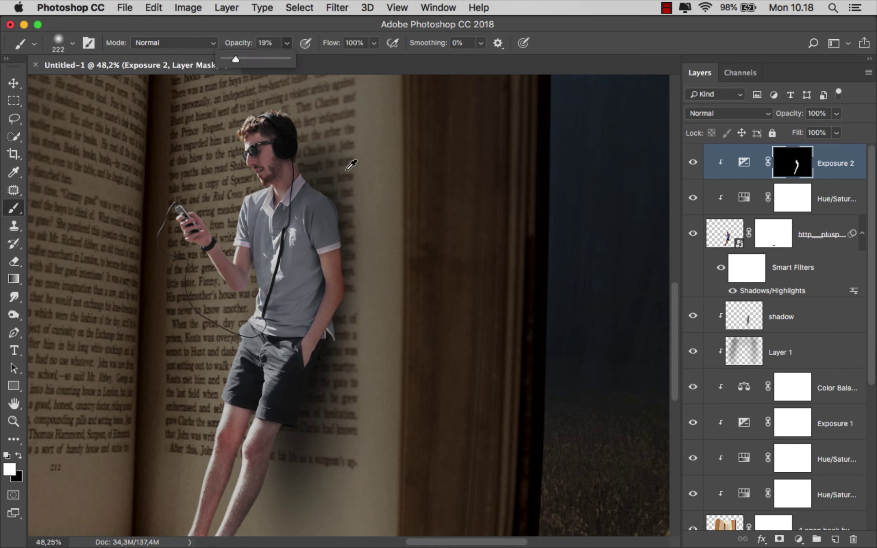
scroll(348, 165, "down", 1)
left_click_drag(348, 178, 361, 178)
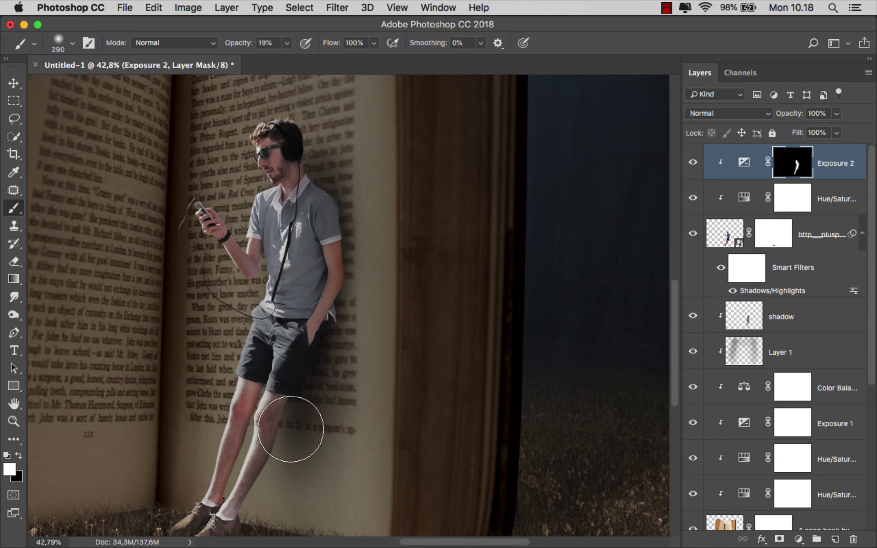
scroll(274, 457, "down", 2)
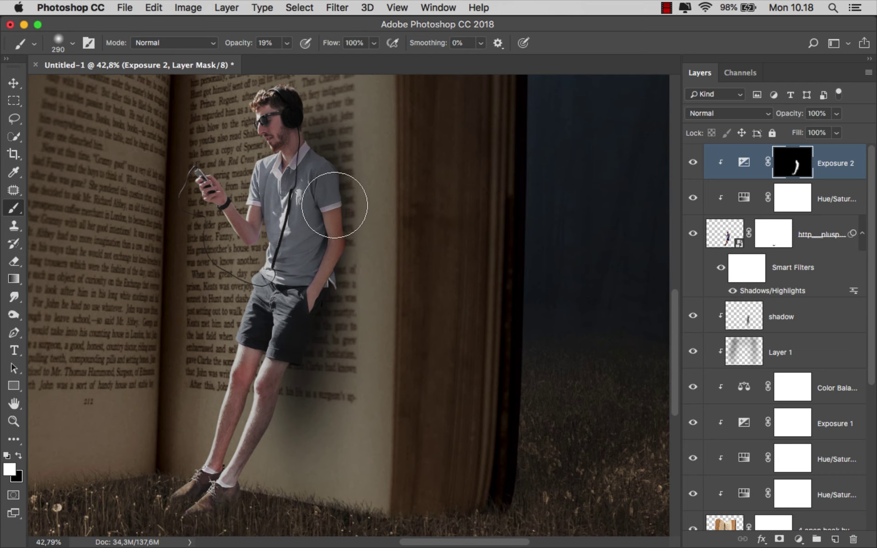
key("ctrl+z")
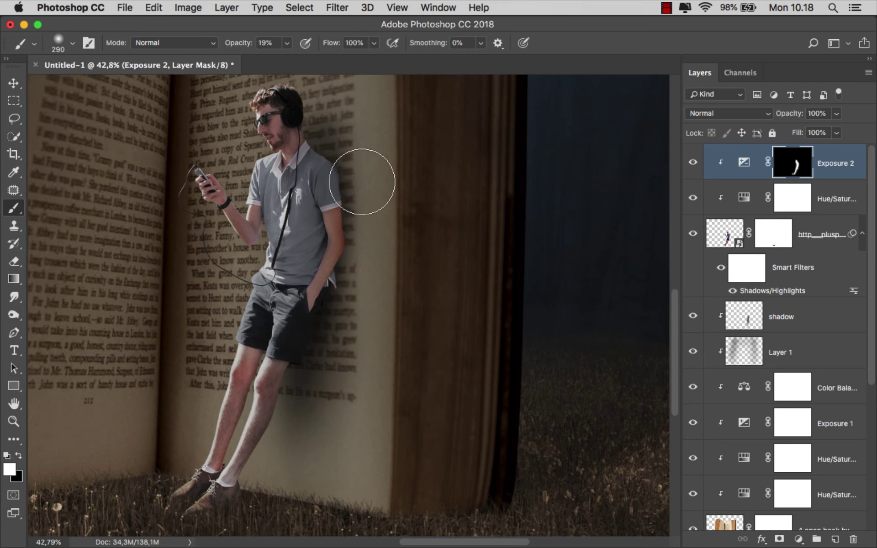
scroll(363, 181, "down", 5)
left_click(693, 162)
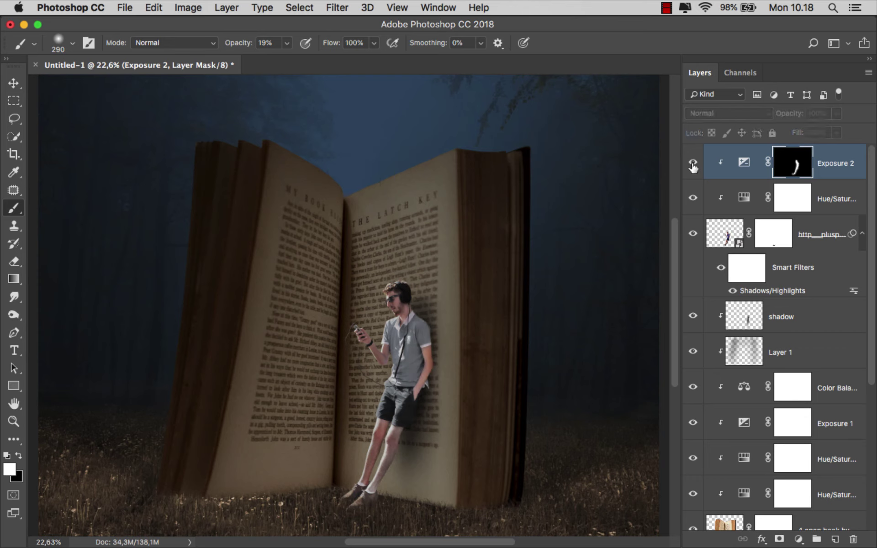
key("x")
key("ctrl+2")
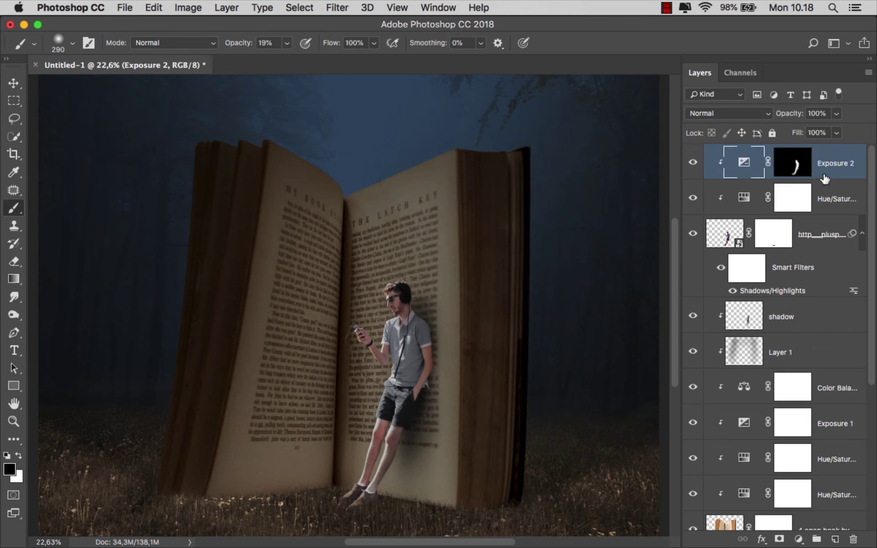
key("v")
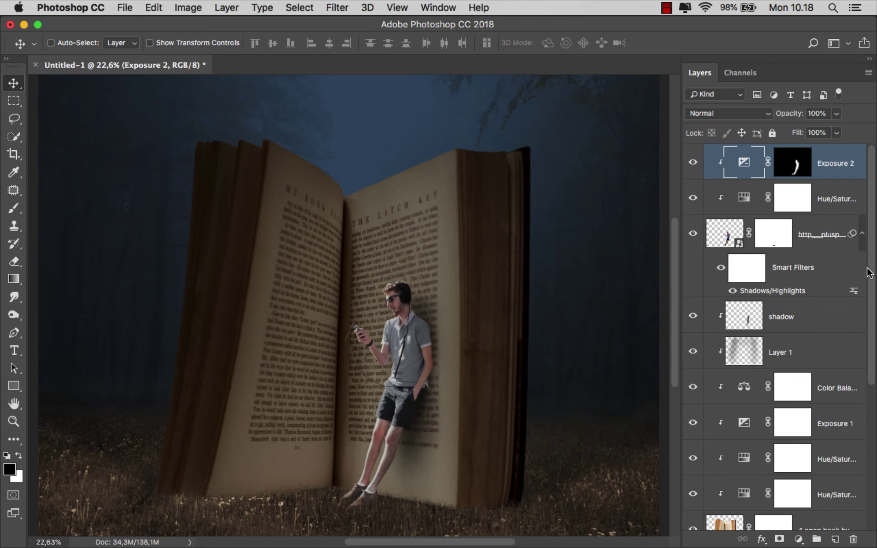
Duplicate the open book layer and delete the original book layer's mask
left_click_drag(871, 281, 872, 410)
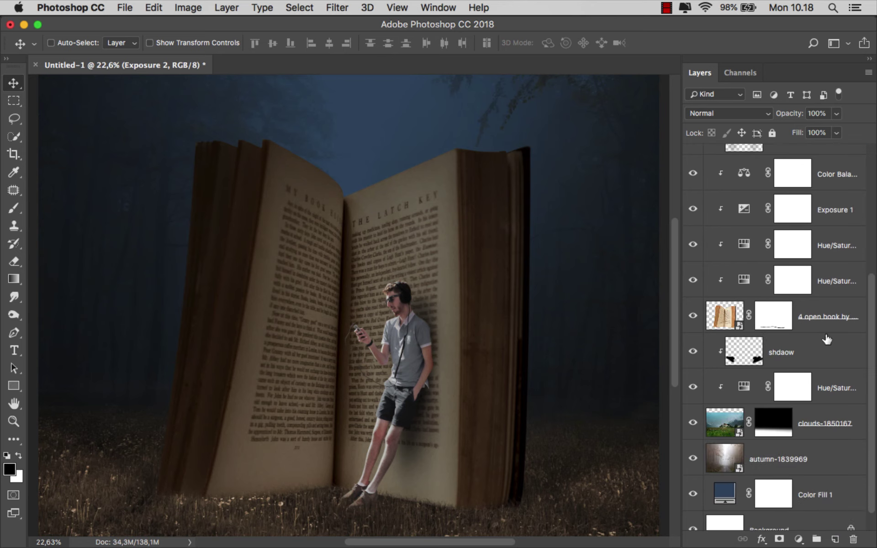
left_click(815, 321)
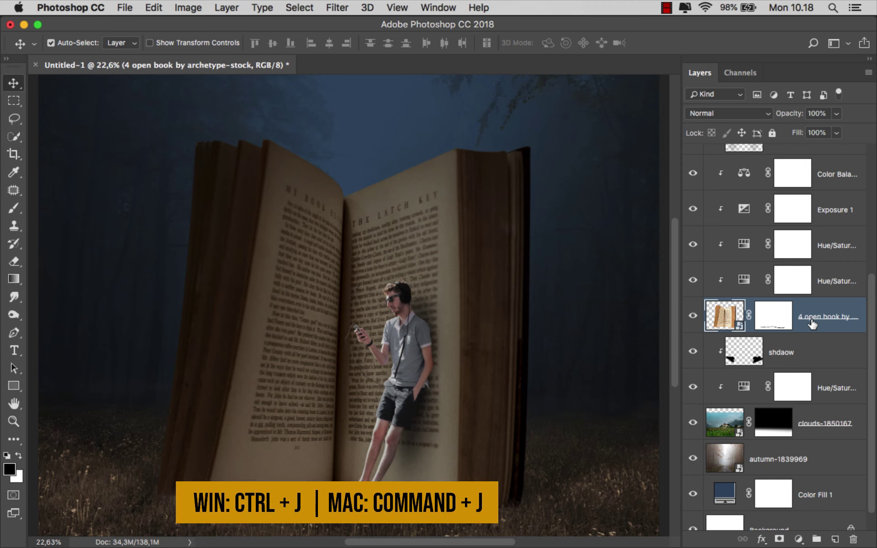
key("super+j")
left_click(807, 363)
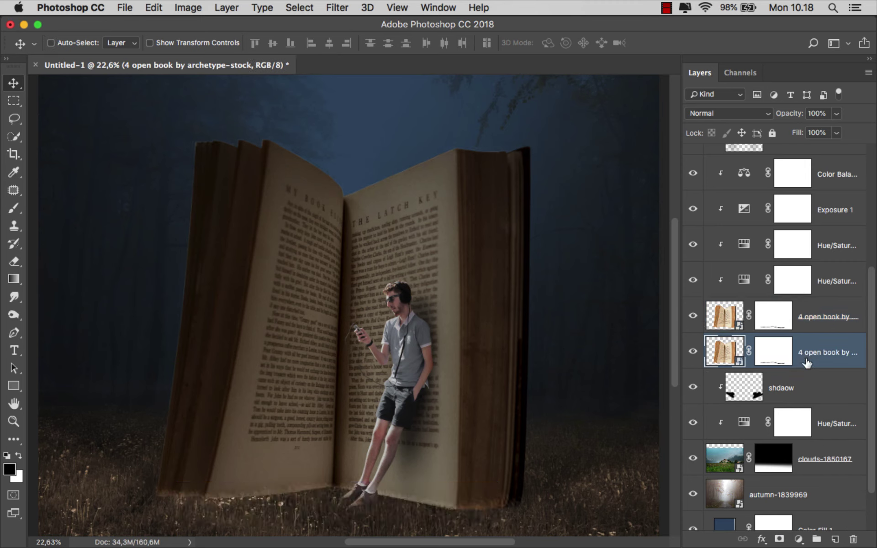
left_click(772, 360)
right_click(772, 352)
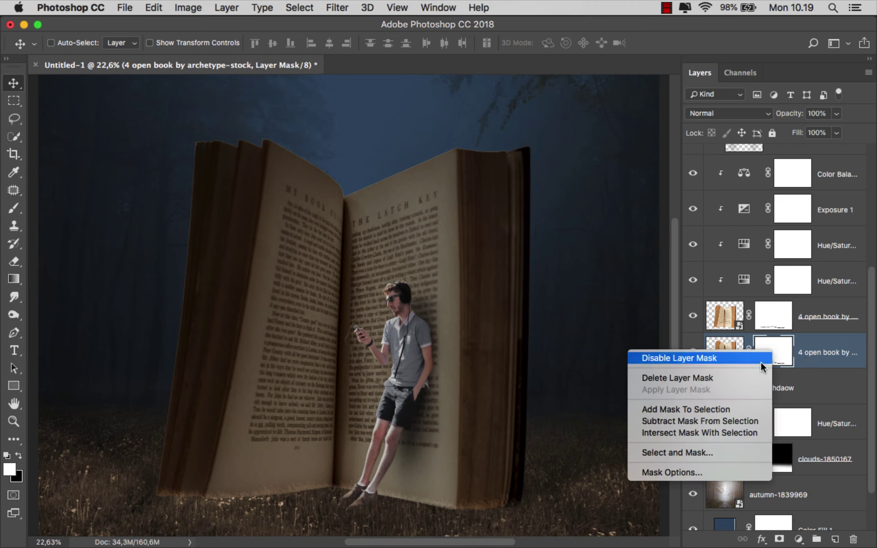
left_click(750, 377)
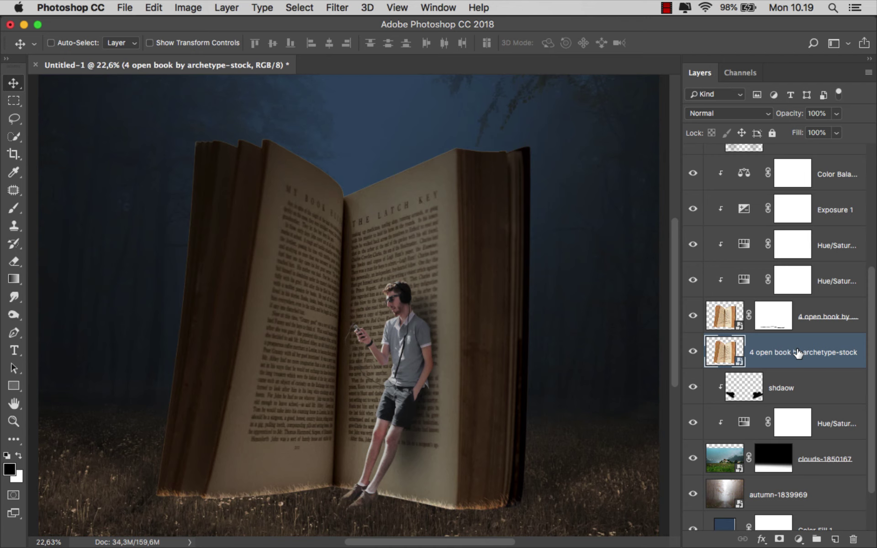
Move the book copy to the top of the layer stack and rasterize it
left_click_drag(796, 353, 788, 157)
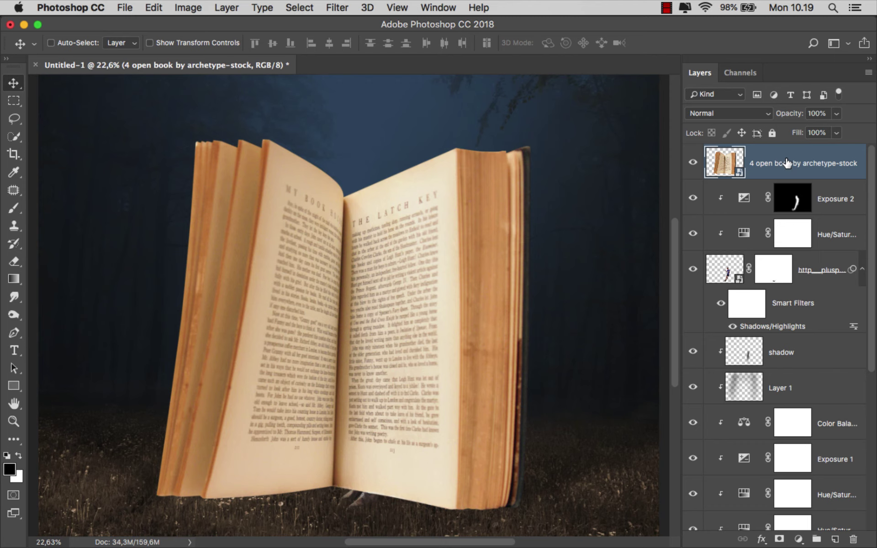
right_click(786, 163)
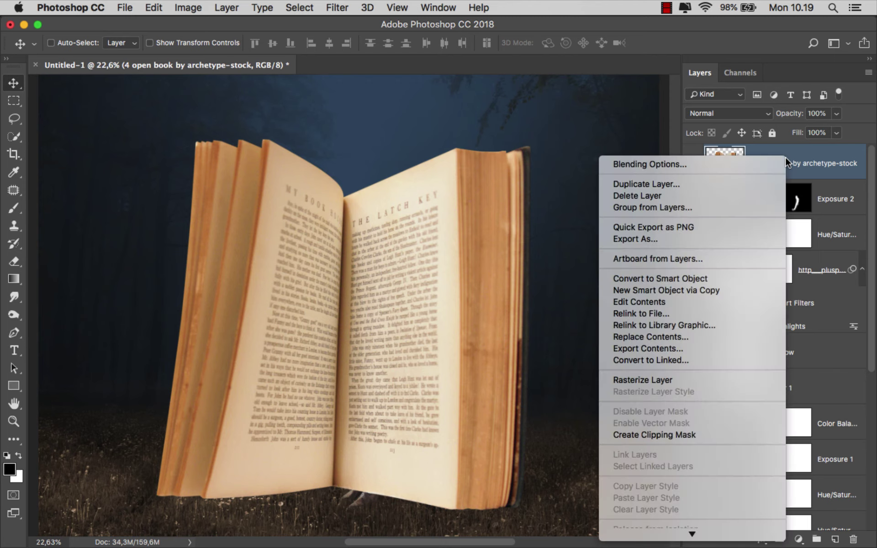
left_click(703, 378)
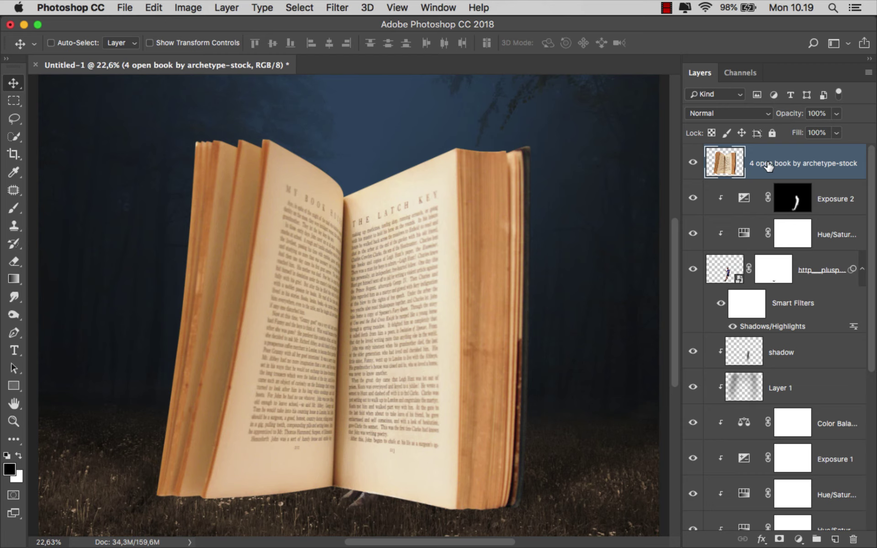
Compare the Red, Green and Blue channels, duplicate Red, and view only Red copy
left_click(742, 72)
left_click(750, 118)
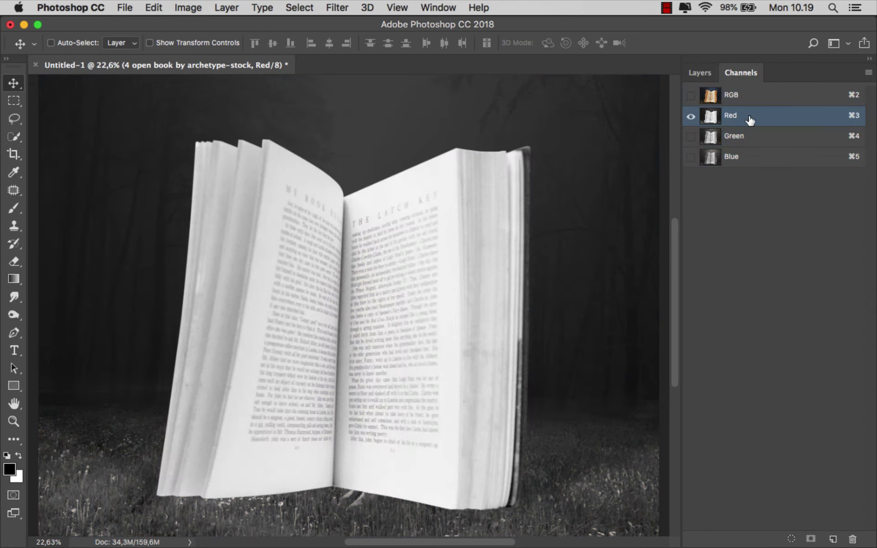
left_click(752, 137)
left_click(753, 157)
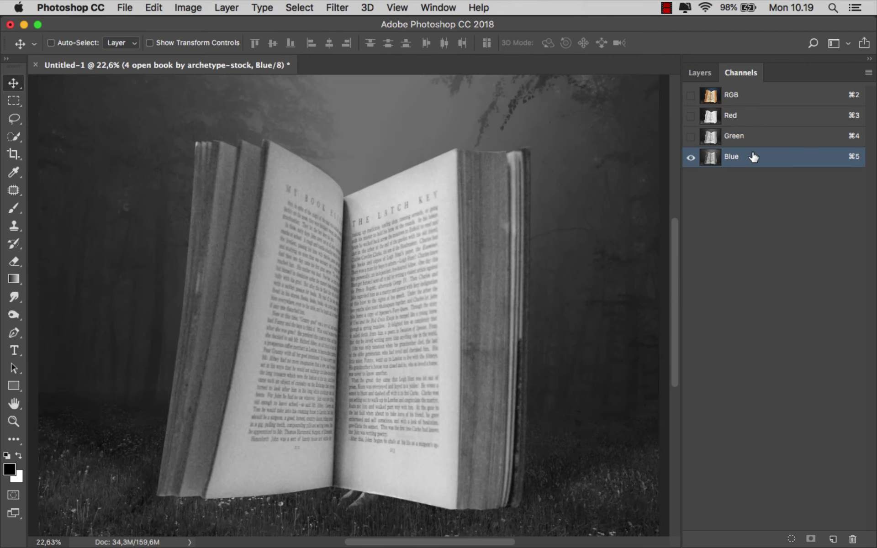
left_click(755, 120)
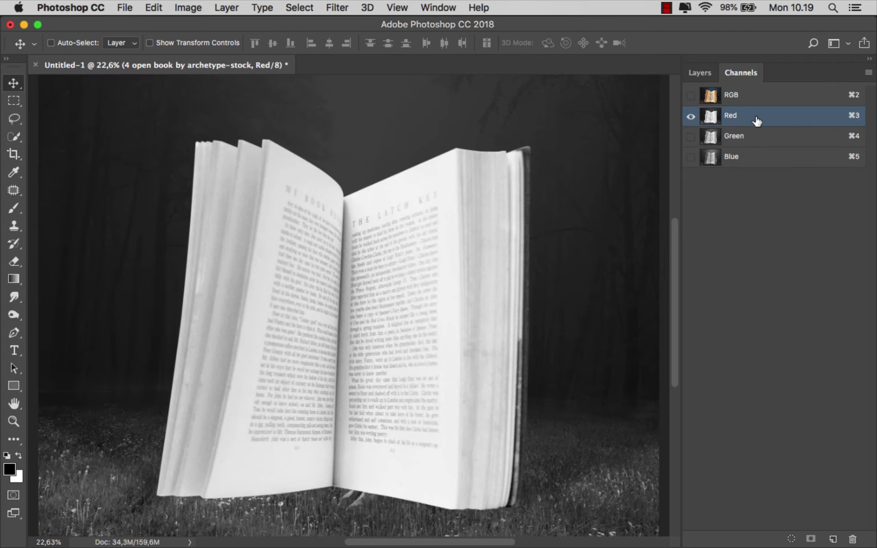
right_click(762, 118)
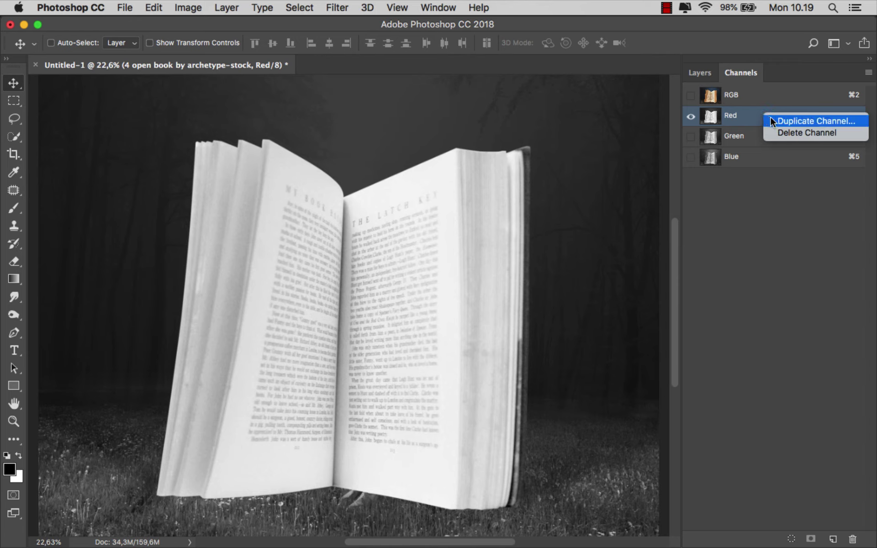
left_click(771, 121)
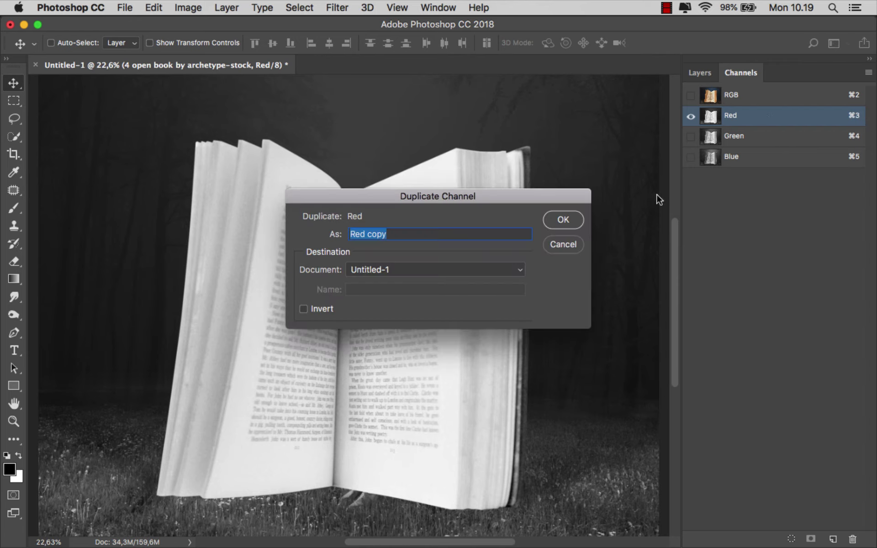
left_click(576, 221)
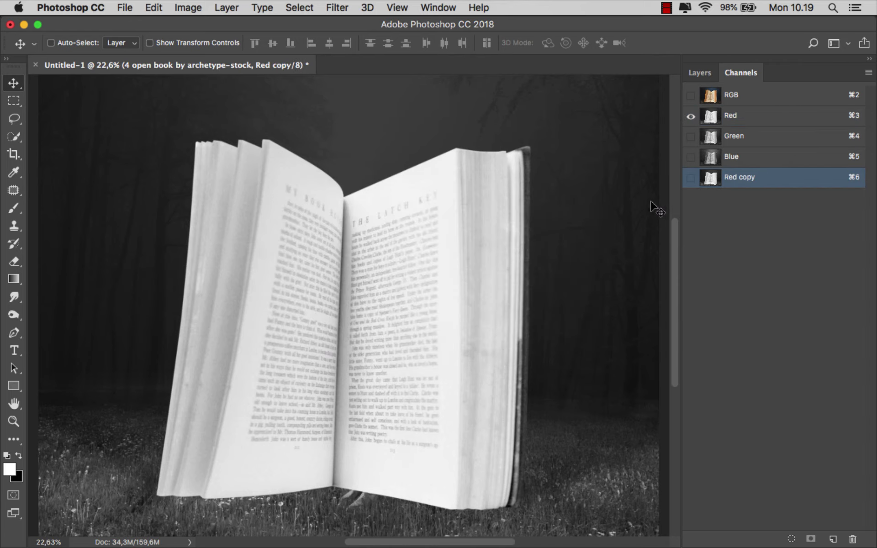
left_click(691, 177)
left_click(691, 117)
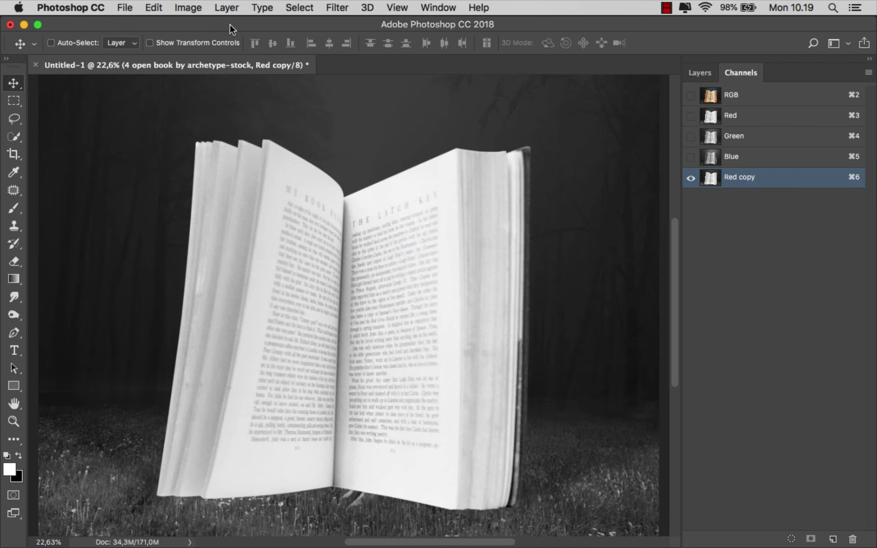
Apply Levels 170 / 1.21 / 217 to the Red copy channel
left_click(187, 9)
mouse_move(210, 45)
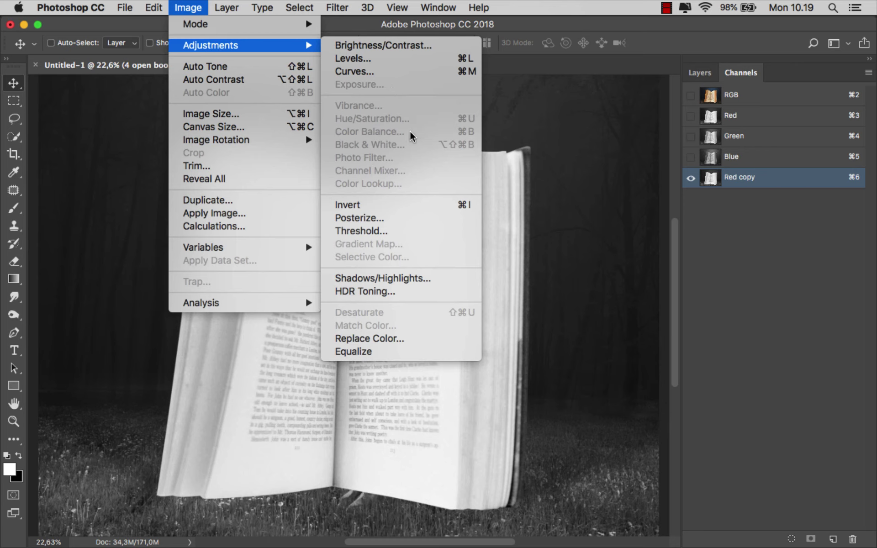
left_click(418, 58)
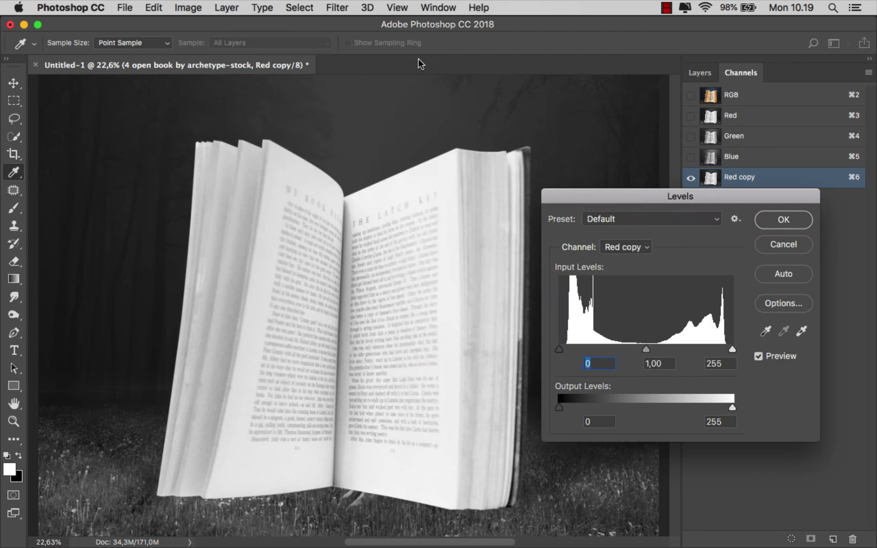
left_click_drag(732, 350, 723, 350)
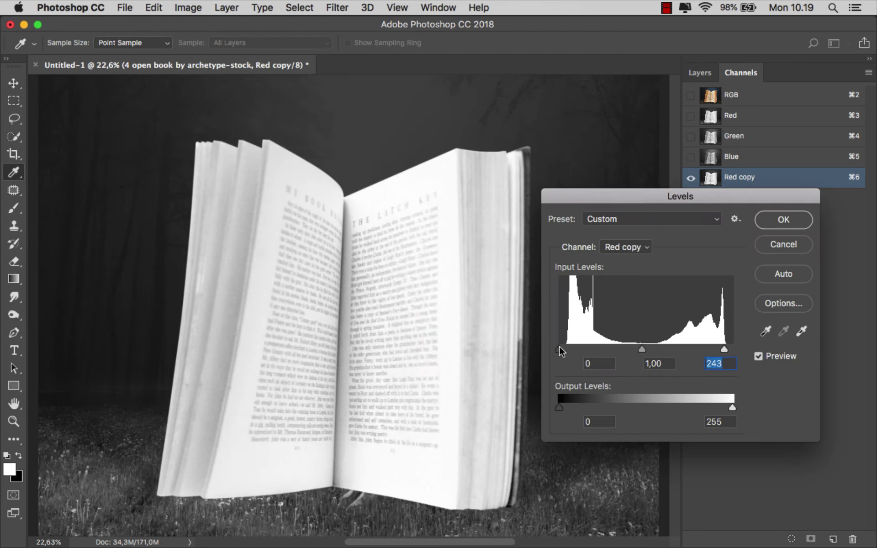
mouse_move(561, 350)
left_mouse_down()
mouse_move(710, 348)
mouse_move(672, 348)
mouse_move(687, 349)
left_mouse_up()
left_click(706, 349)
left_click(687, 349)
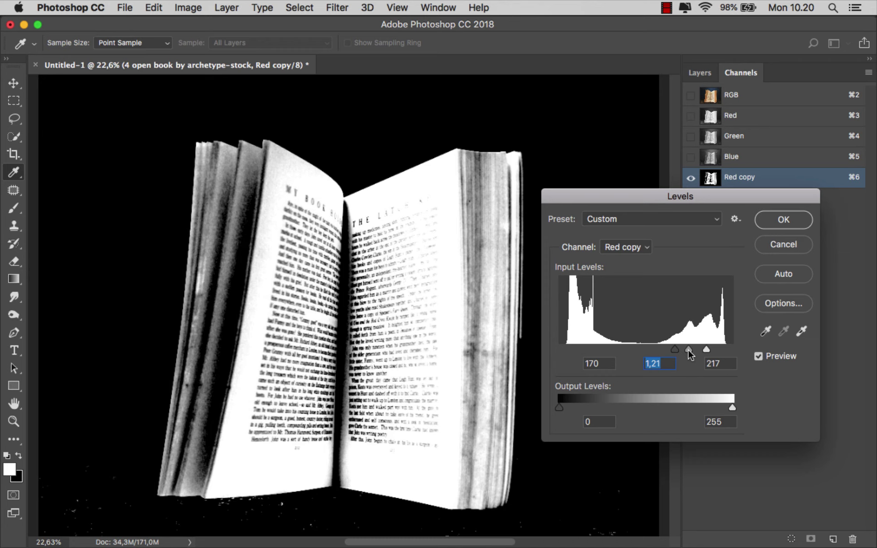
left_click(772, 227)
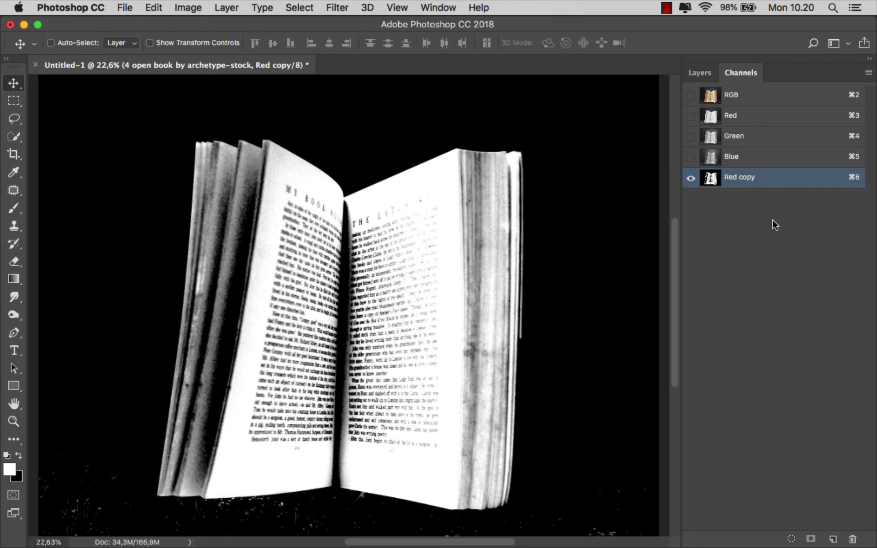
Load Red copy as a selection and turn it into the book layer's inverted mask
left_click(792, 538)
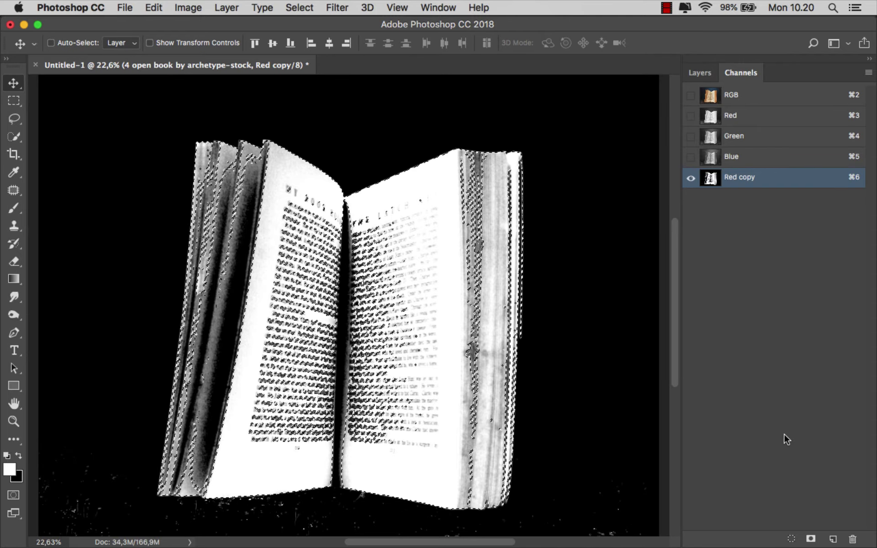
left_click(782, 102)
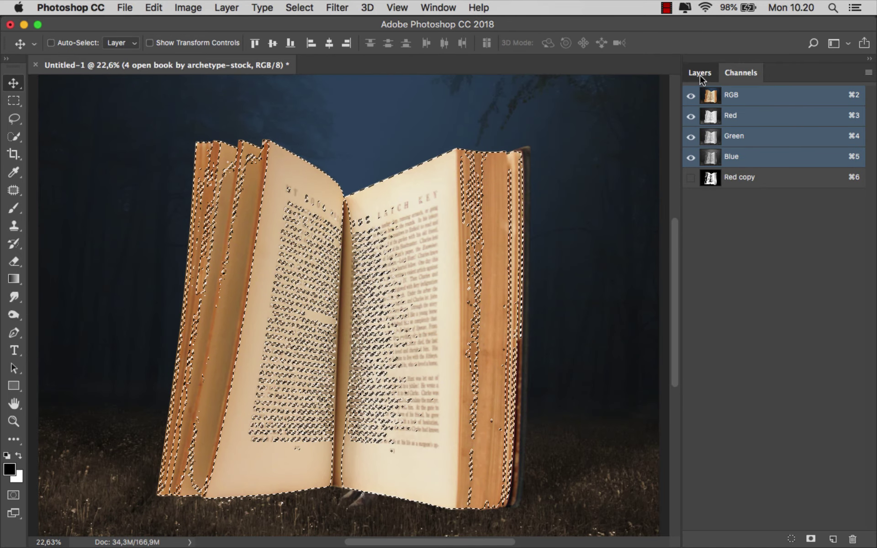
left_click(699, 75)
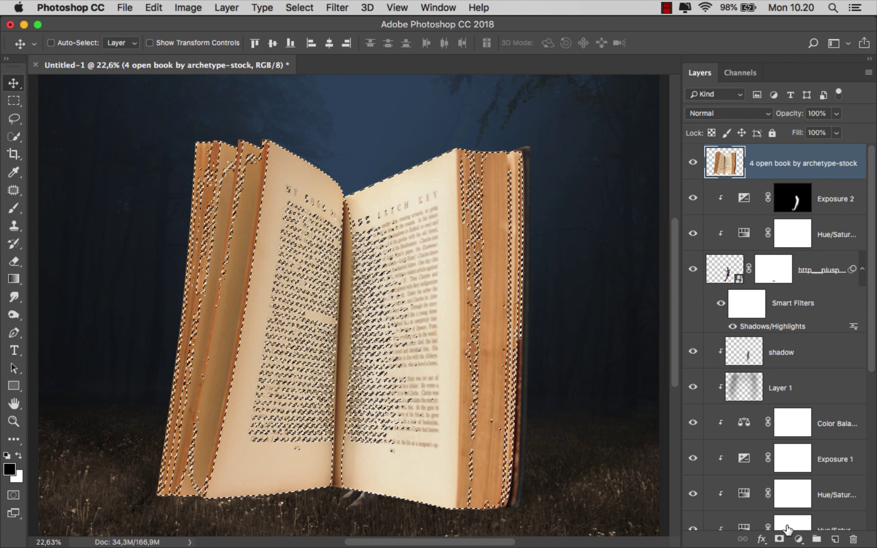
left_click(778, 539)
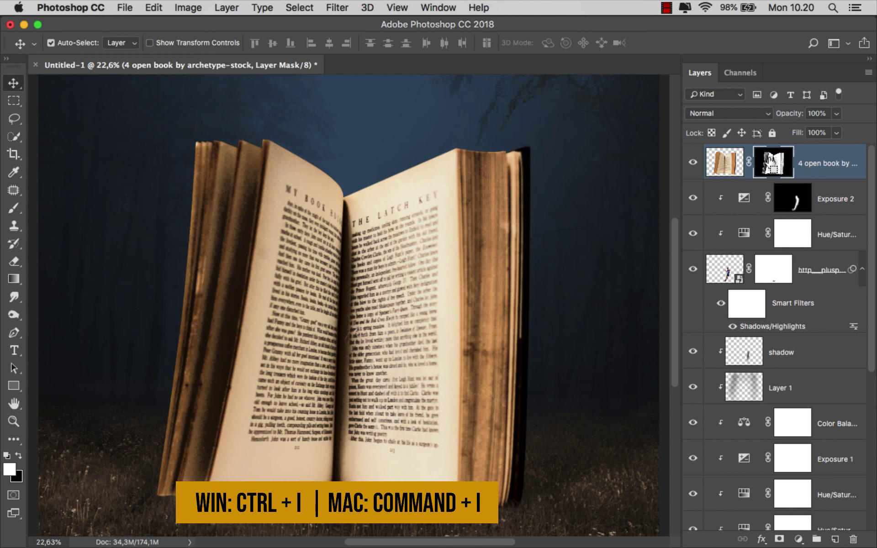
key("super+i")
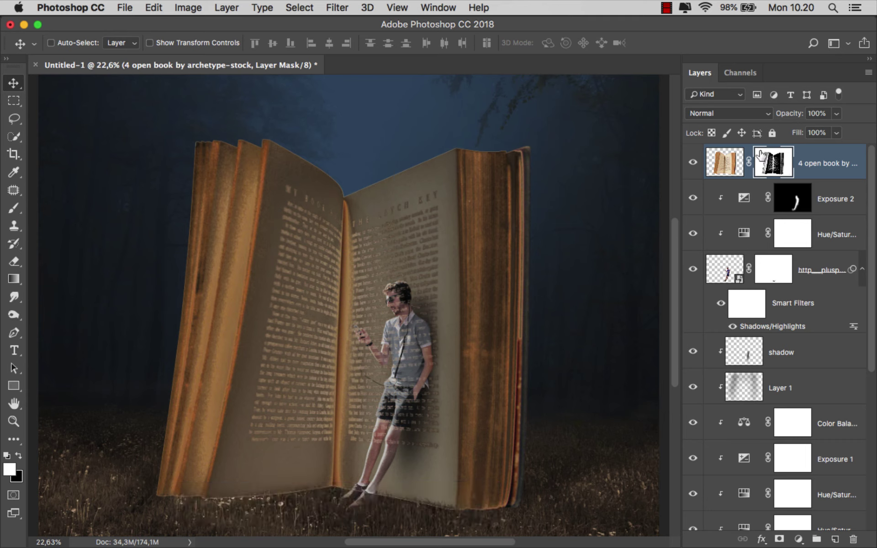
Set the book layer to Linear Dodge (Add) and move it beneath the man
left_click(724, 113)
left_click(730, 228)
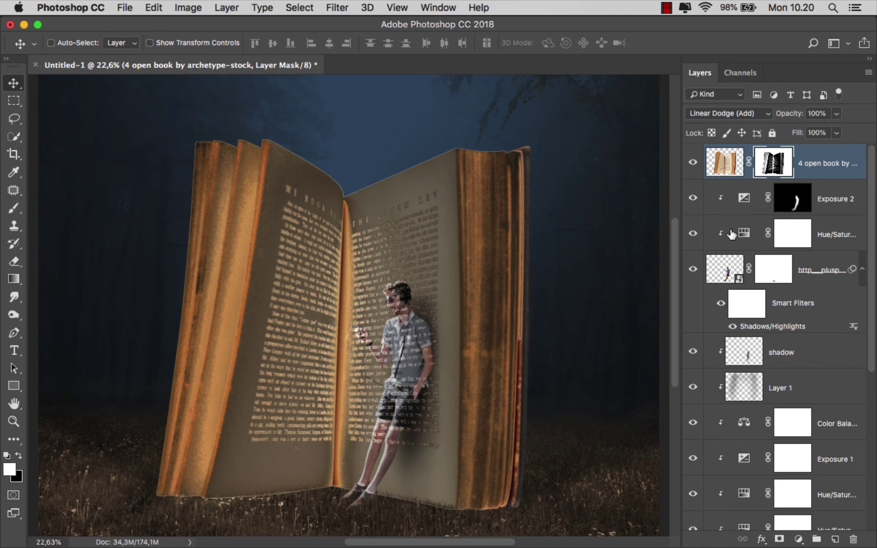
left_click(826, 168)
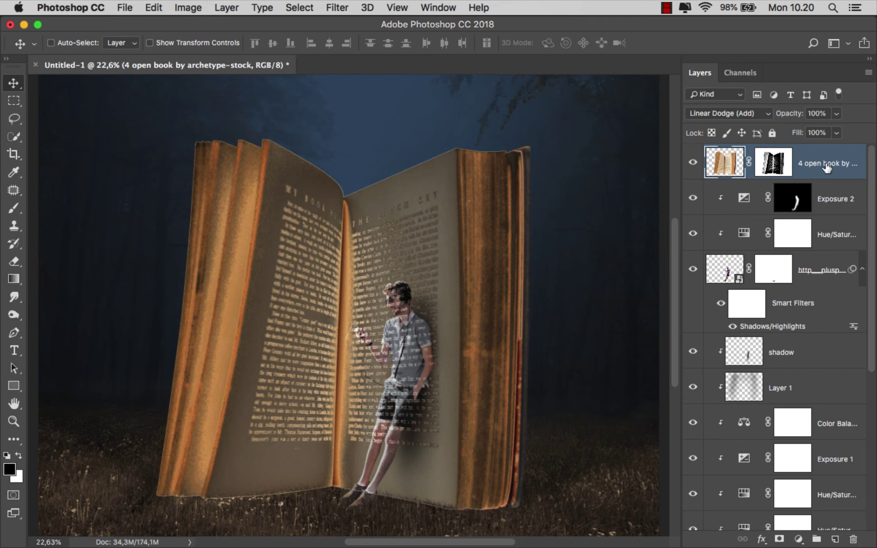
left_click_drag(826, 168, 813, 335)
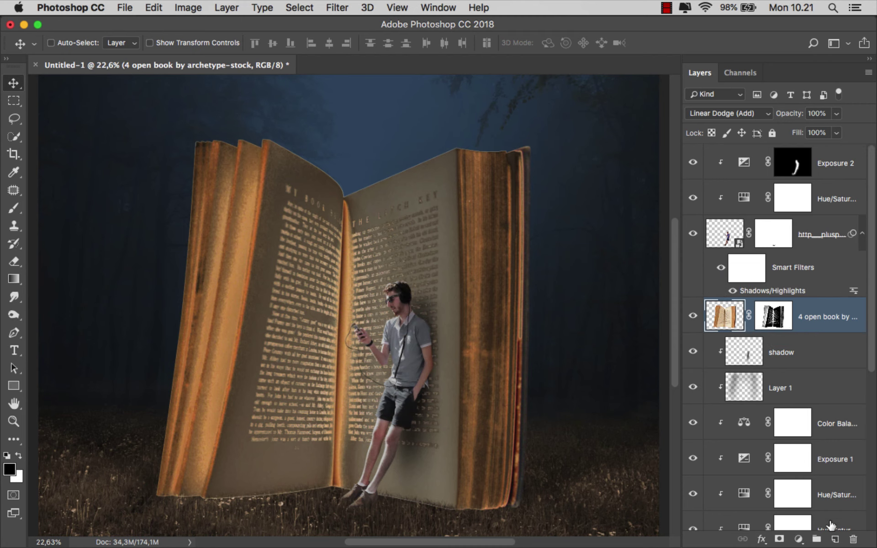
Add a new Layer 2 clipped to the glowing book layer
left_click(834, 538)
right_click(787, 324)
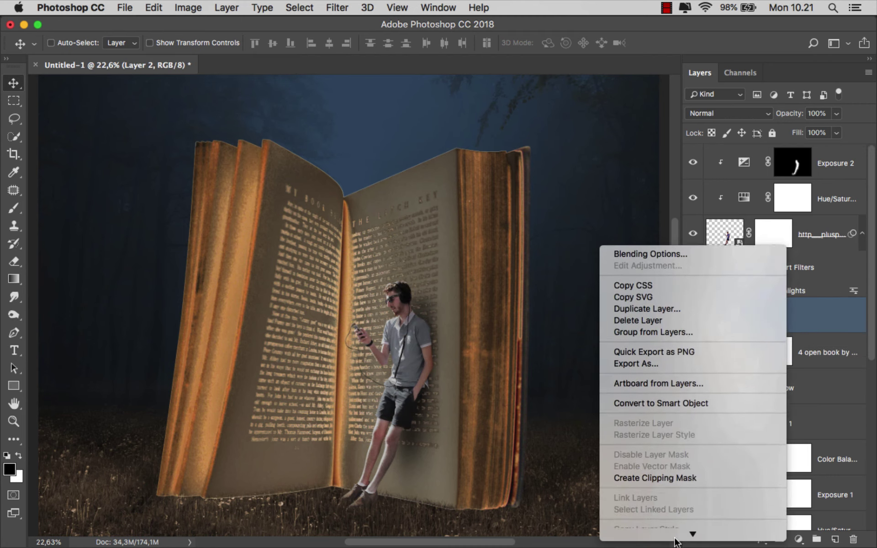
left_click(694, 408)
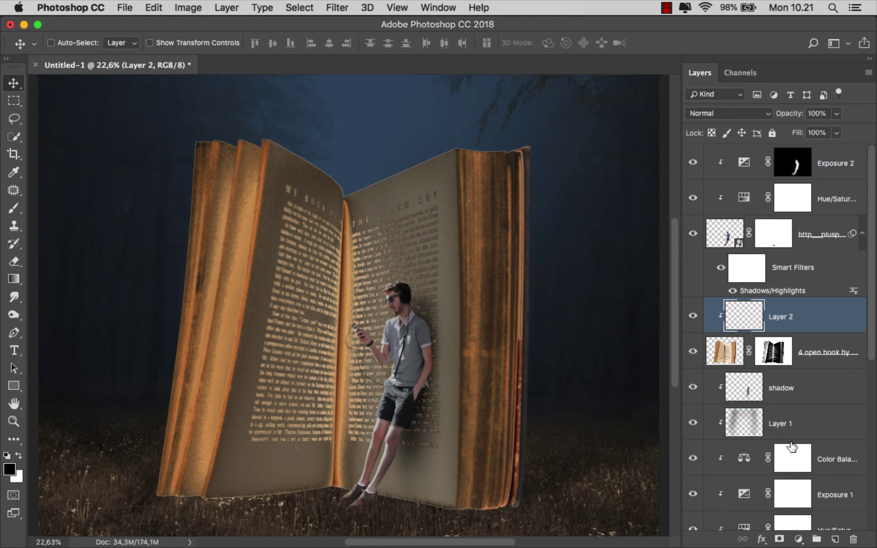
Add a yellow (ffea00) Solid Color fill layer above it
left_click(795, 539)
left_click(810, 278)
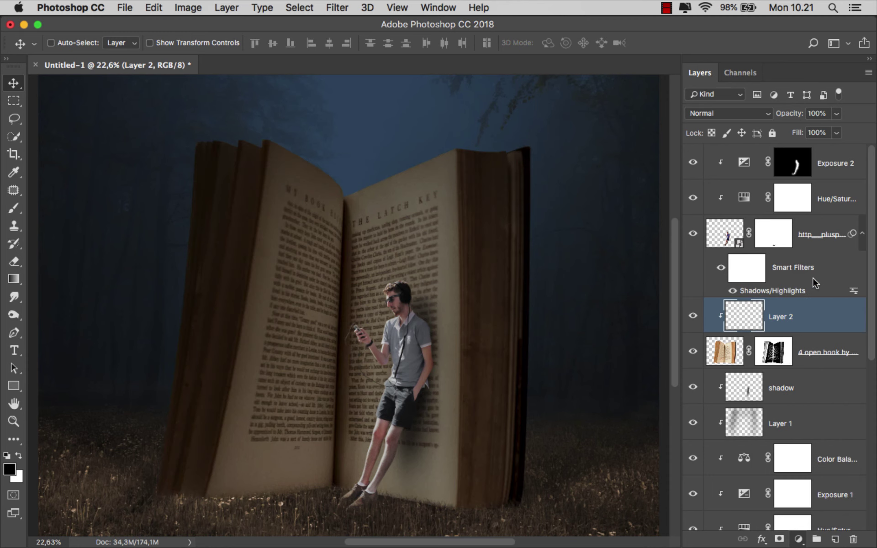
left_click_drag(578, 346, 666, 226)
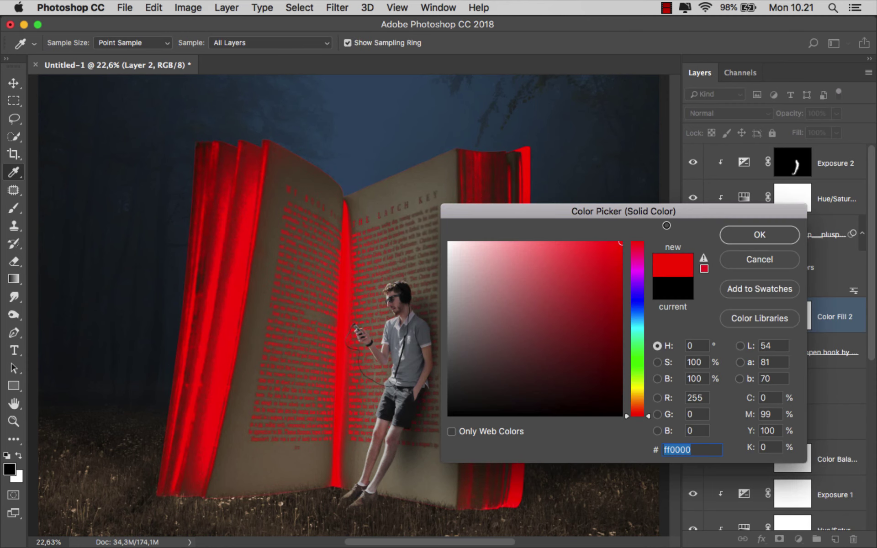
left_click(638, 406)
left_click_drag(638, 399, 642, 388)
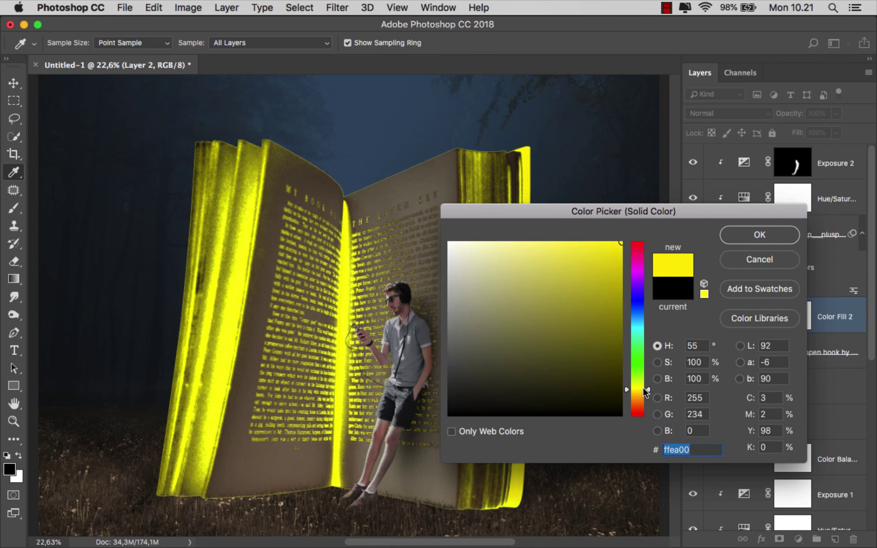
left_click(742, 241)
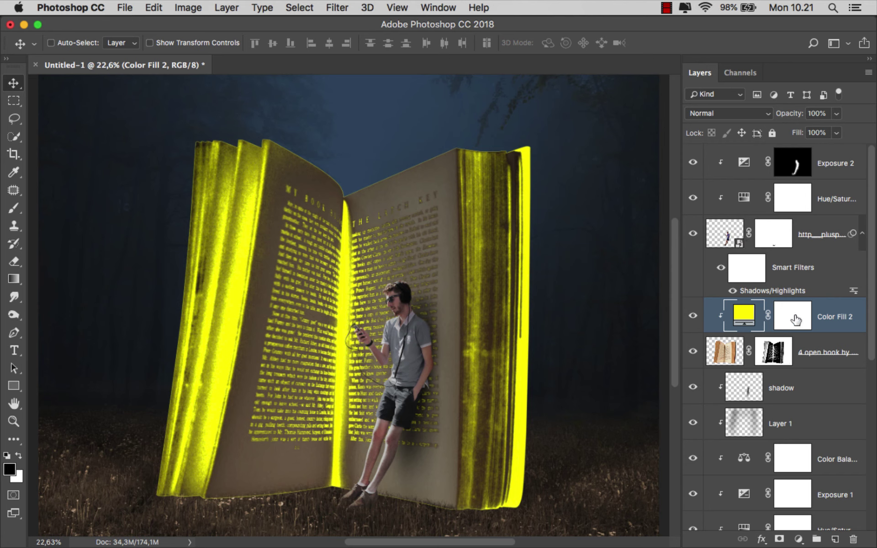
Apply the book layer's existing mask permanently and add a fresh white layer mask
left_click(779, 352)
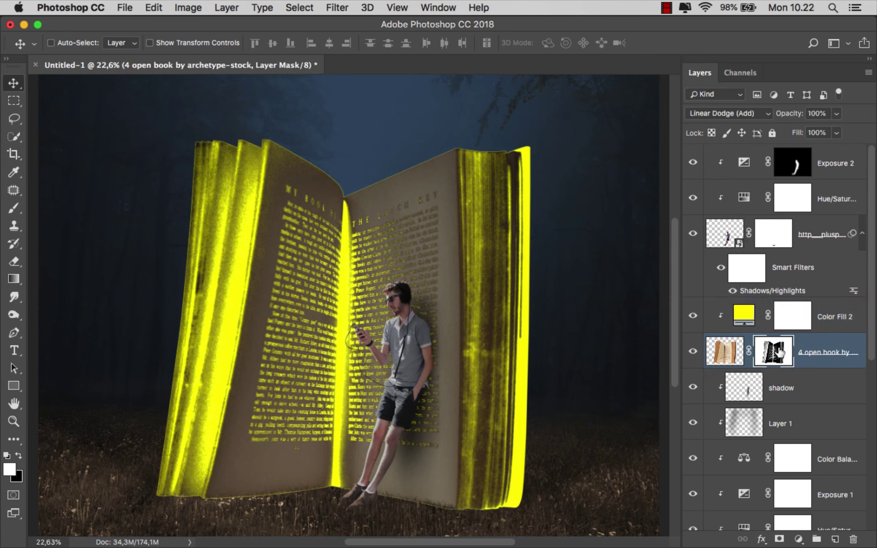
right_click(778, 352)
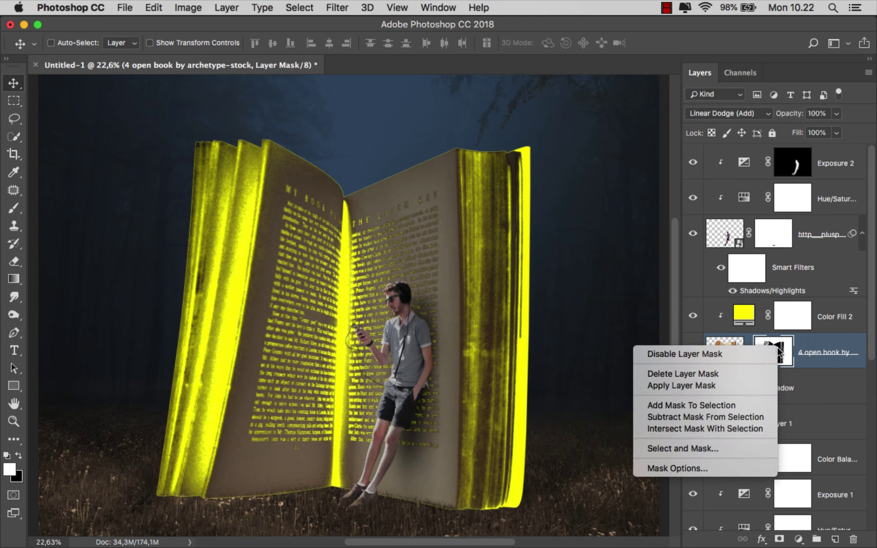
left_click(740, 384)
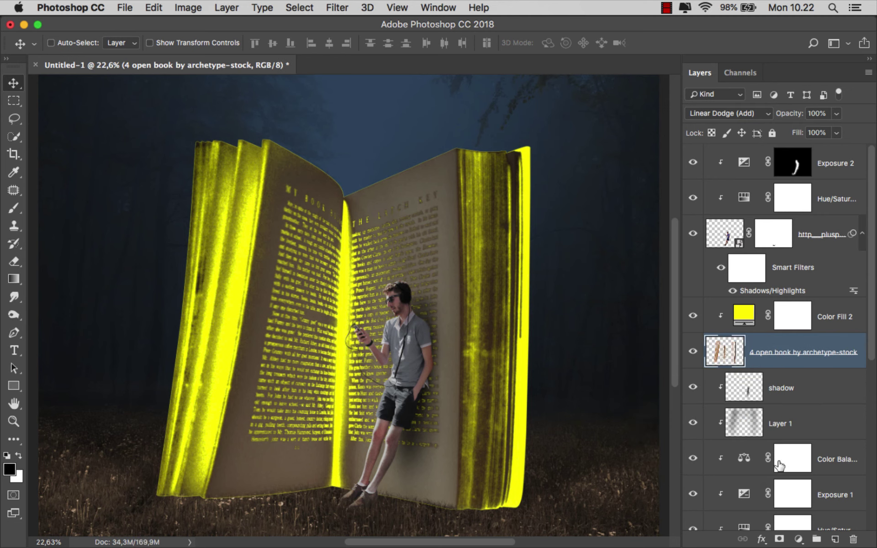
left_click(779, 540)
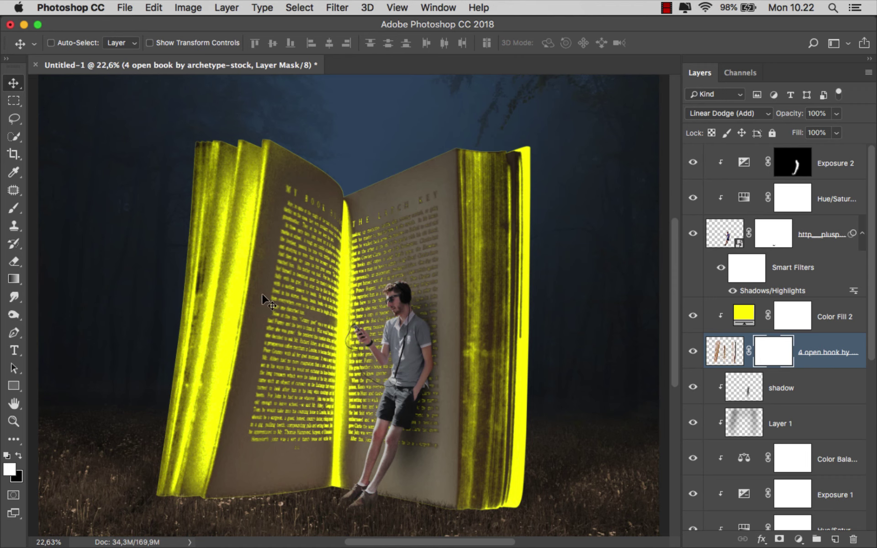
Switch to the Brush tool at 100% opacity
left_click(14, 208)
left_click(48, 204)
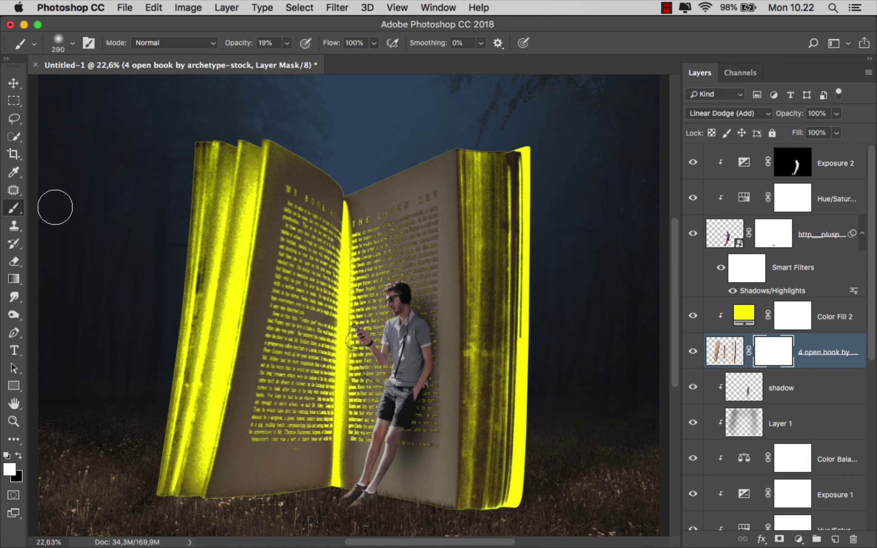
scroll(507, 135, "up", 1)
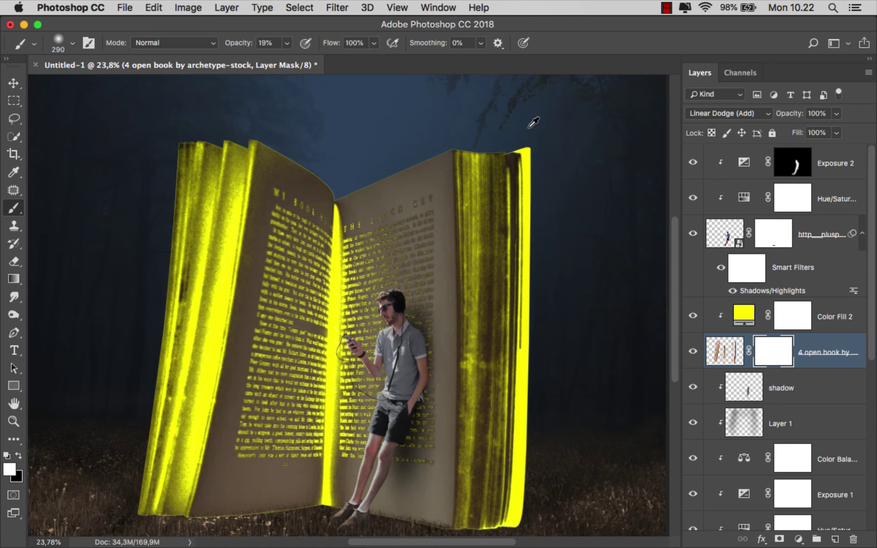
scroll(525, 137, "up", 1)
left_click(286, 42)
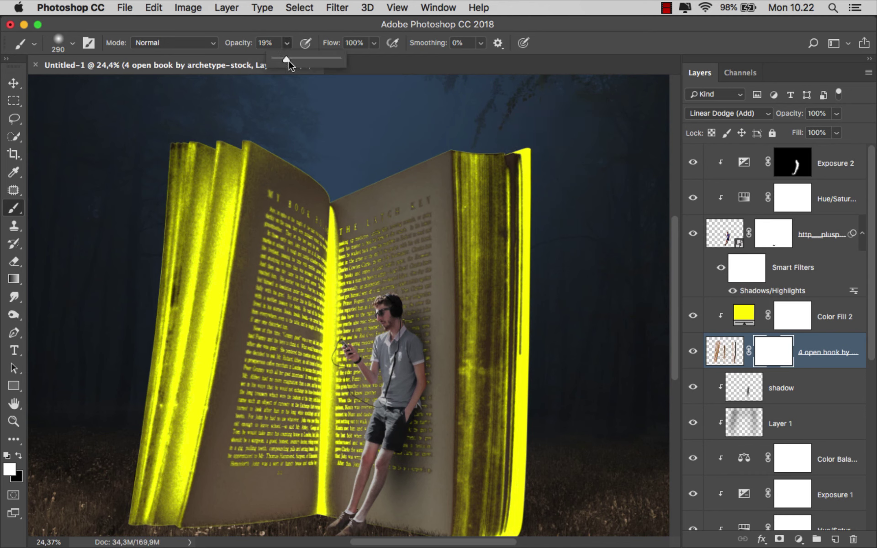
left_click(523, 125)
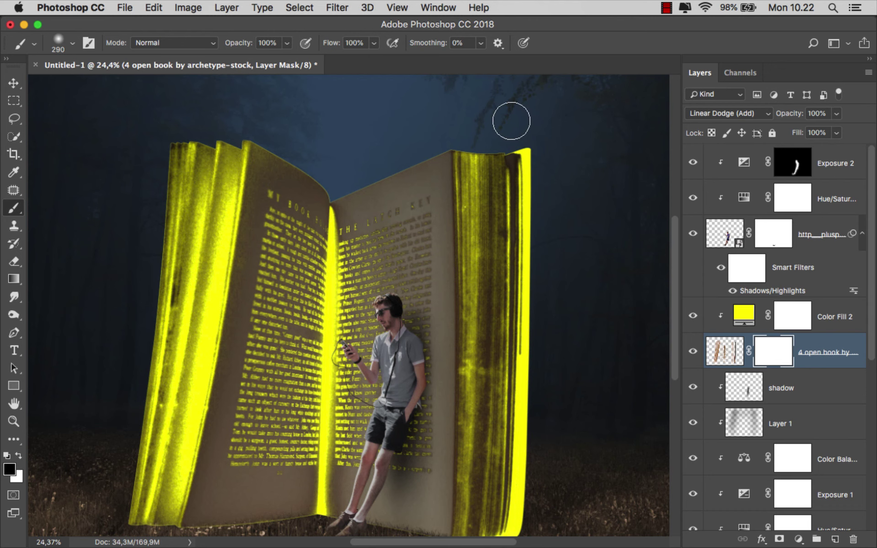
Paint black on the mask to hide the yellow glow along the book's right edge
left_click_drag(523, 137, 528, 284)
scroll(528, 284, "down", 5)
left_click_drag(501, 143, 496, 271)
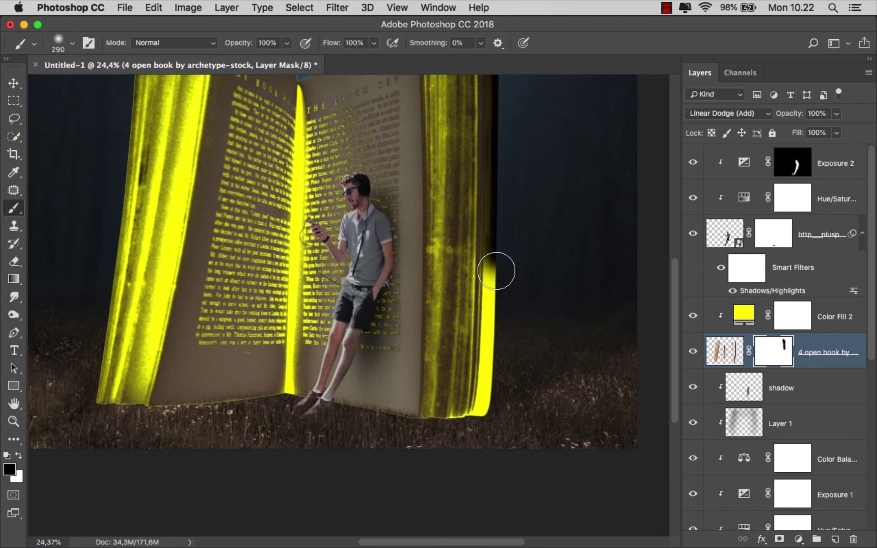
mouse_move(499, 160)
left_mouse_down()
mouse_move(489, 392)
mouse_move(469, 426)
mouse_move(372, 426)
left_mouse_up()
Mask out the glow along the book's base and the rough top edge of the pages
scroll(475, 423, "up", 2)
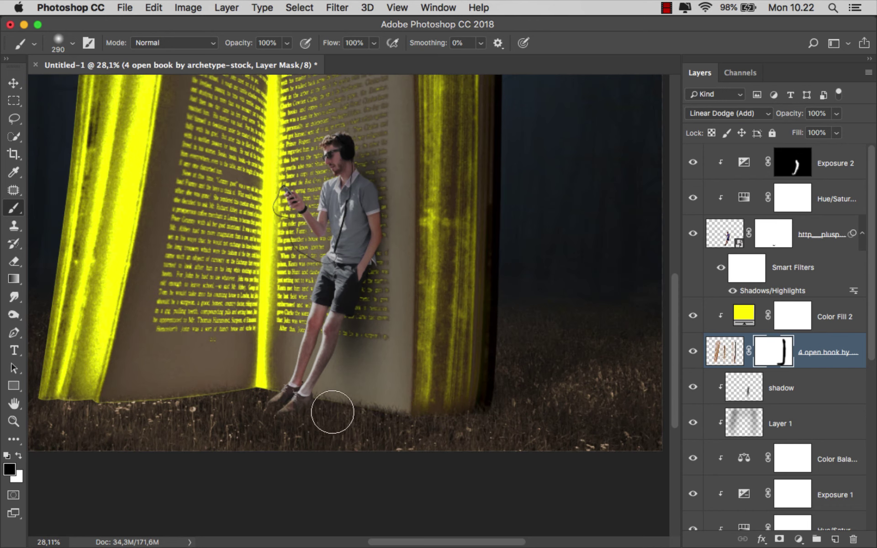
left_click_drag(256, 397, 255, 401)
mouse_move(228, 391)
left_mouse_down()
mouse_move(64, 420)
mouse_move(254, 423)
left_mouse_up()
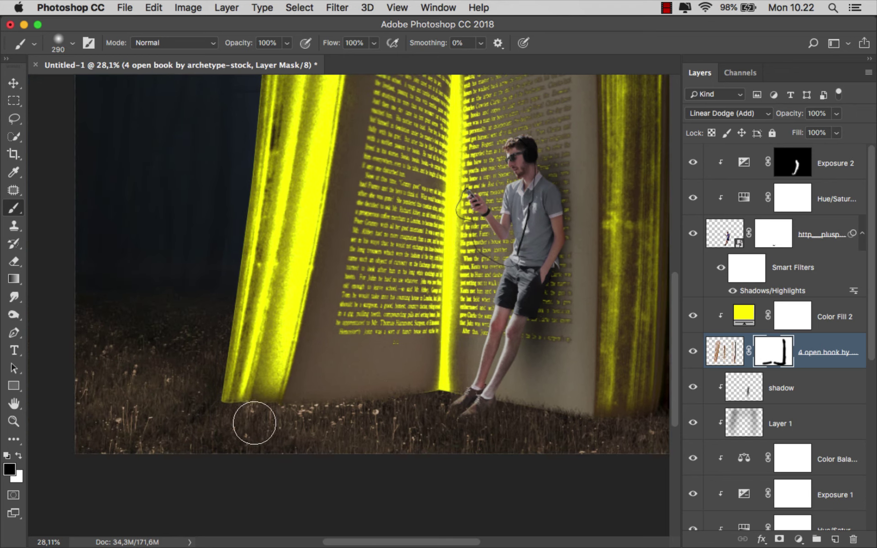
scroll(320, 288, "down", 2)
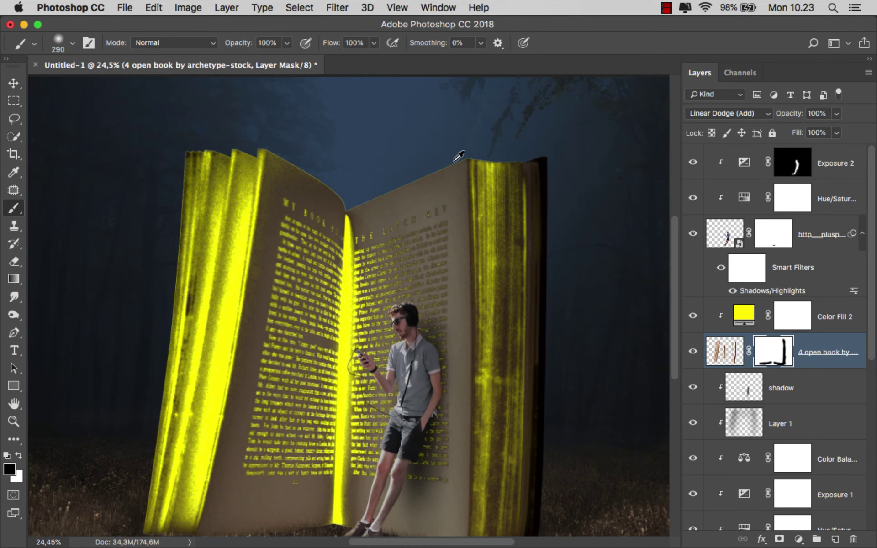
scroll(458, 156, "up", 3)
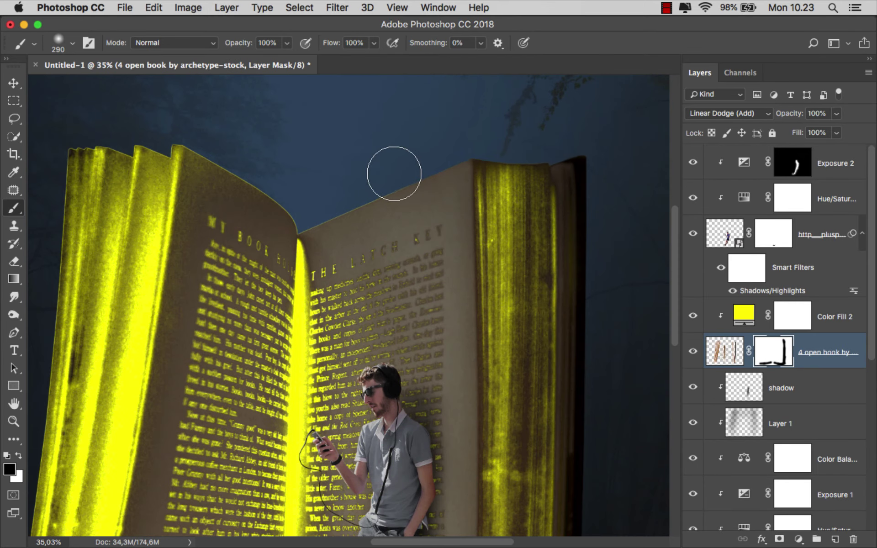
left_click_drag(394, 173, 219, 156)
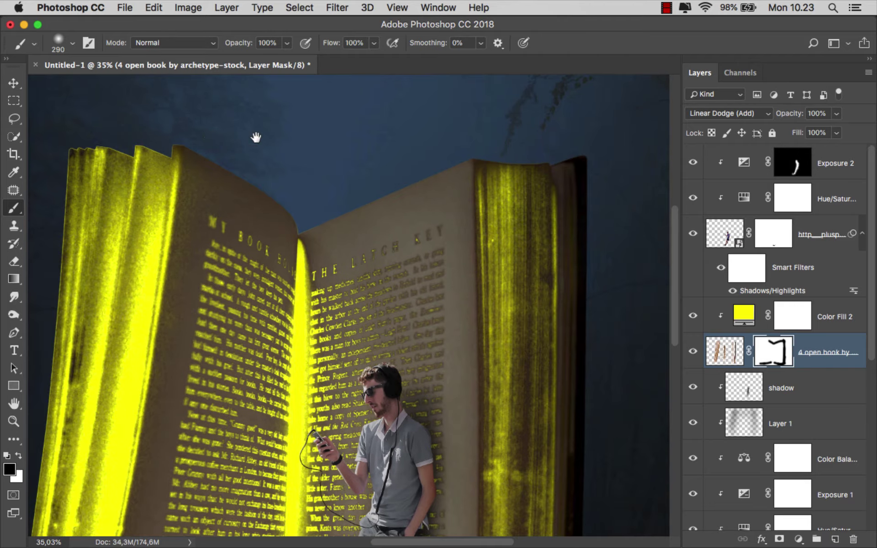
scroll(319, 151, "down", 2)
scroll(340, 128, "down", 1)
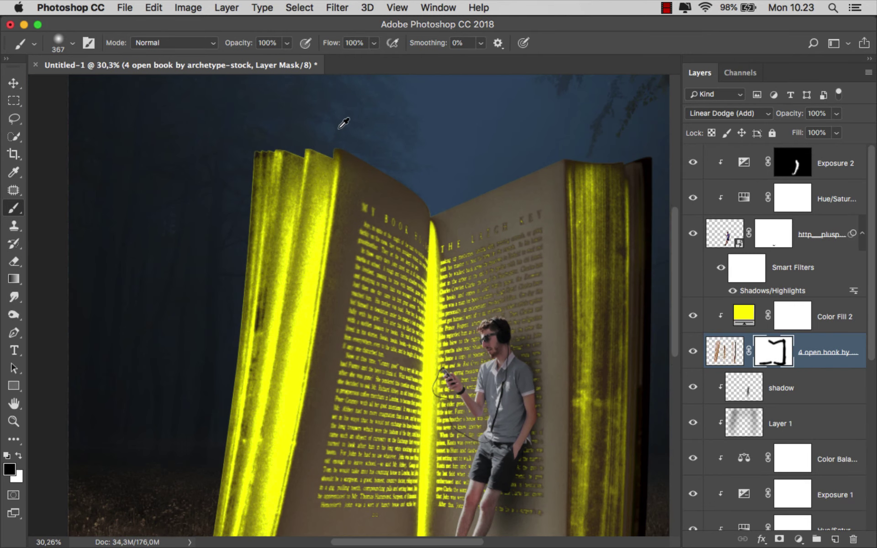
Set the brush to 25% opacity and softly dim the glow on the book's left edge
left_click(287, 45)
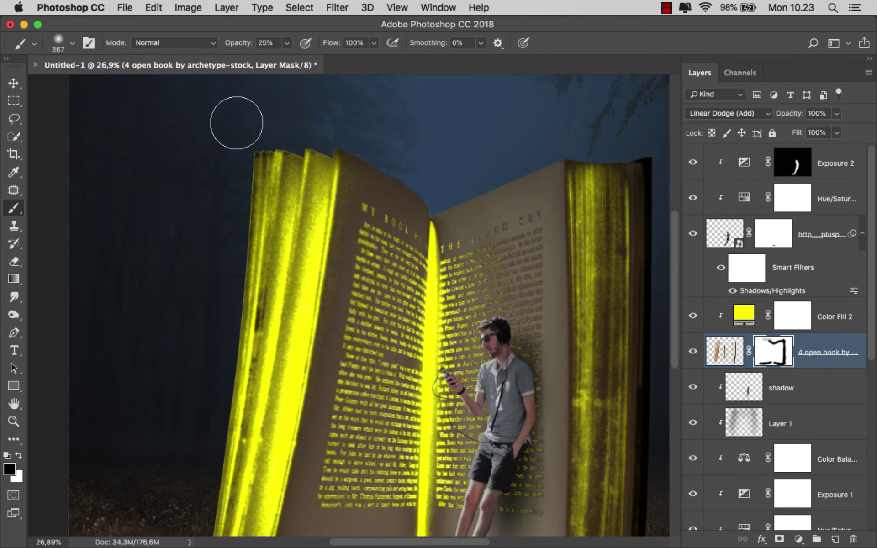
scroll(235, 125, "down", 1)
left_click_drag(240, 142, 209, 277)
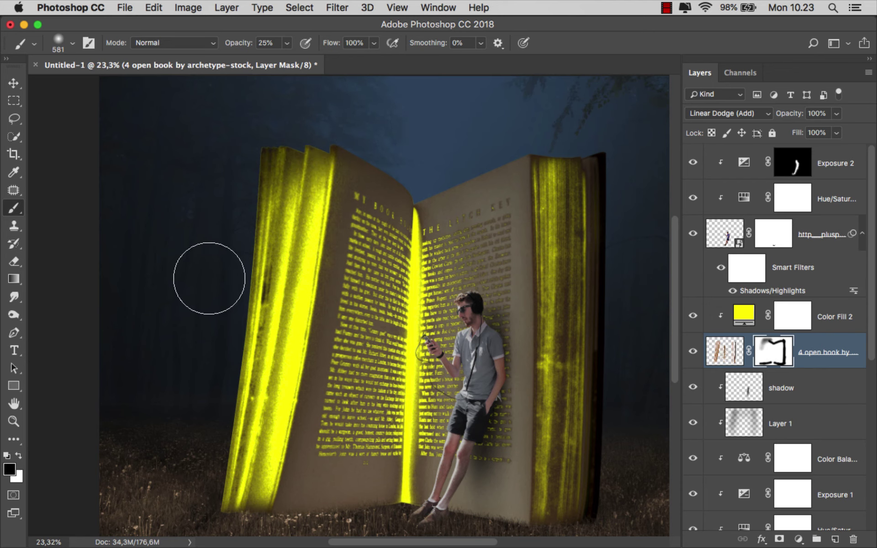
mouse_move(229, 157)
left_mouse_down()
mouse_move(234, 291)
mouse_move(203, 411)
mouse_move(255, 160)
mouse_move(239, 282)
mouse_move(244, 225)
left_mouse_up()
scroll(242, 229, "down", 2)
key("bracketleft")
mouse_move(181, 470)
left_mouse_down()
mouse_move(245, 297)
mouse_move(264, 189)
left_mouse_up()
Soften the glow at the book's lower-left corner, undoing the last left-edge stroke
scroll(256, 266, "down", 2)
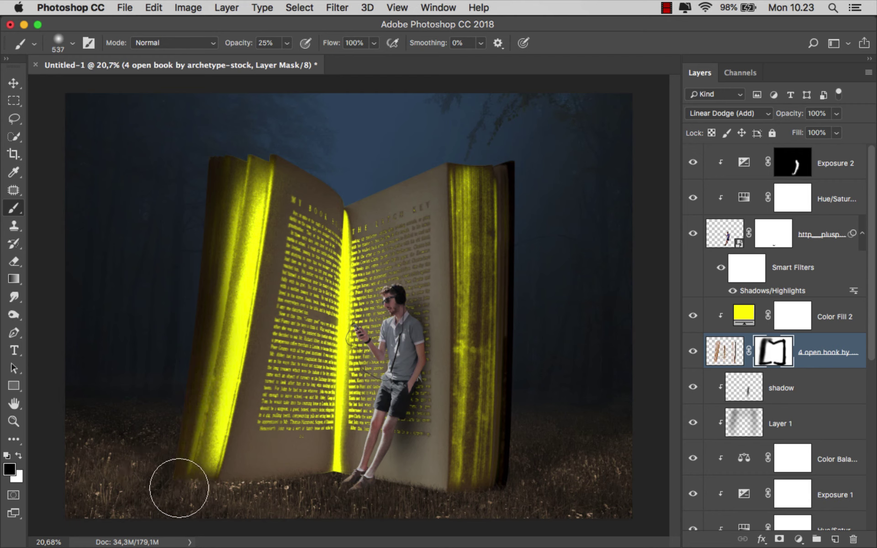
left_click_drag(177, 489, 156, 482)
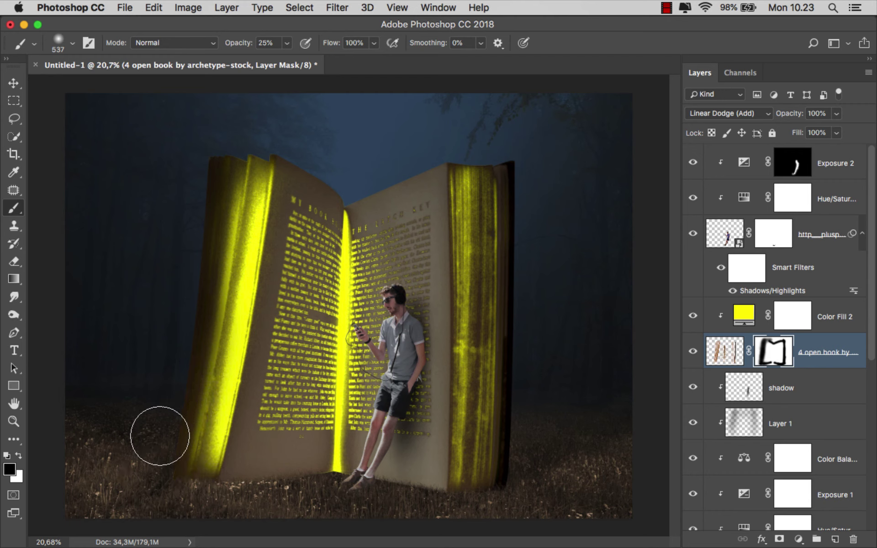
left_click_drag(160, 434, 207, 214)
key("super+z")
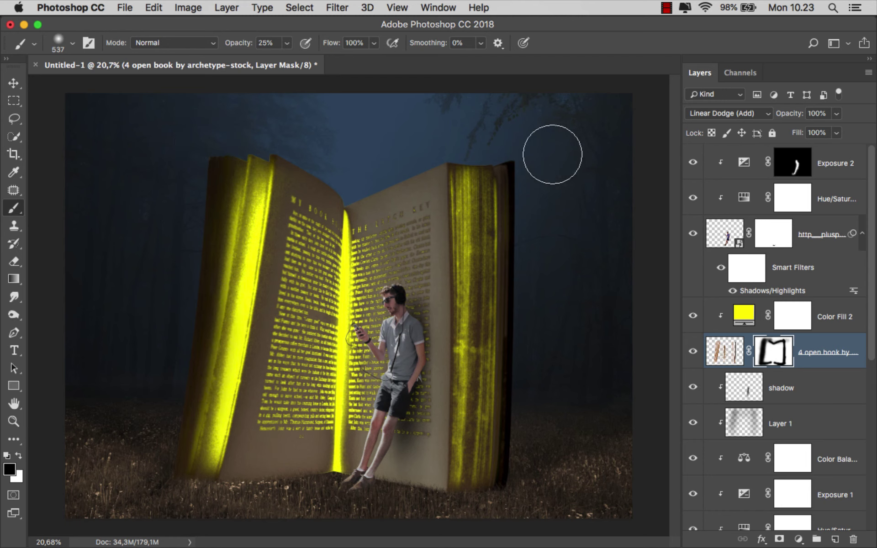
With a much larger brush, faintly darken the book's lower right area, then target the book's pixels
mouse_move(470, 157)
left_mouse_down()
mouse_move(490, 157)
mouse_move(465, 195)
mouse_move(479, 176)
mouse_move(513, 186)
left_mouse_up()
mouse_move(518, 468)
left_mouse_down()
mouse_move(459, 497)
mouse_move(440, 460)
left_mouse_up()
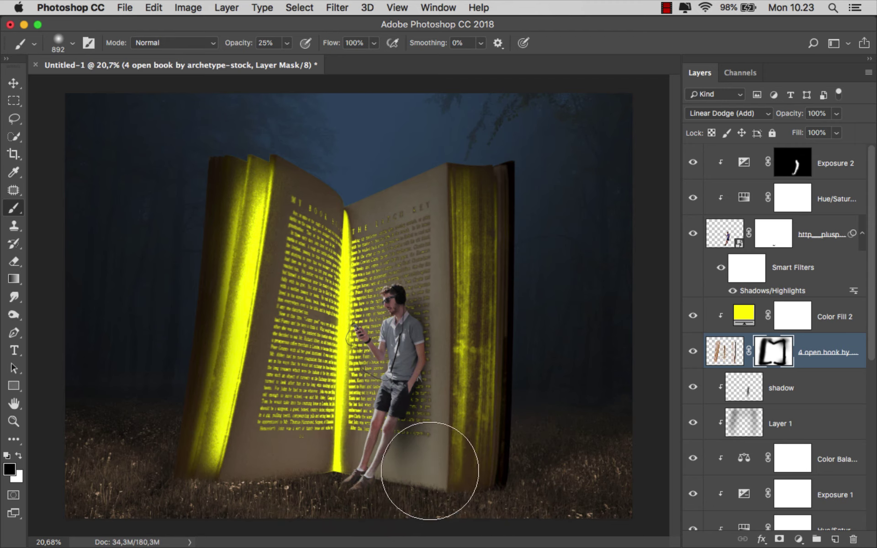
scroll(439, 461, "down", 1)
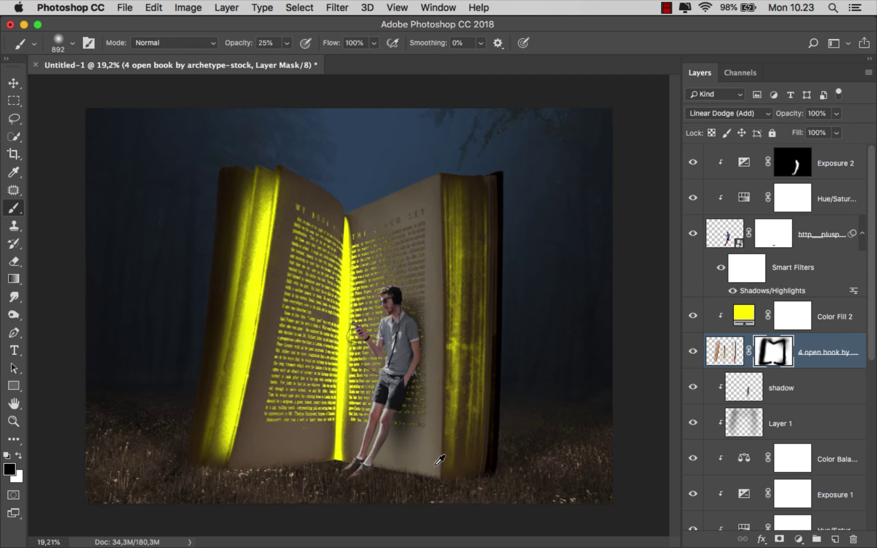
scroll(439, 460, "down", 1)
left_click(692, 352)
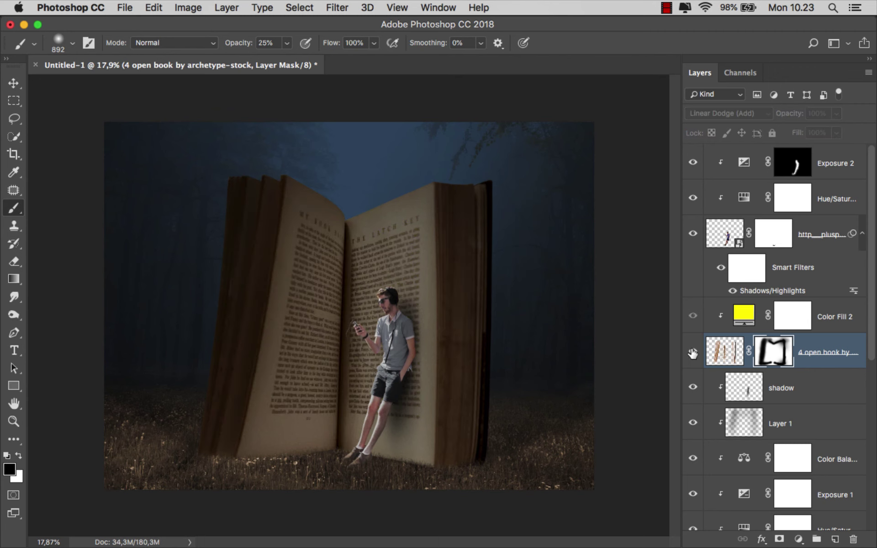
left_click(693, 316)
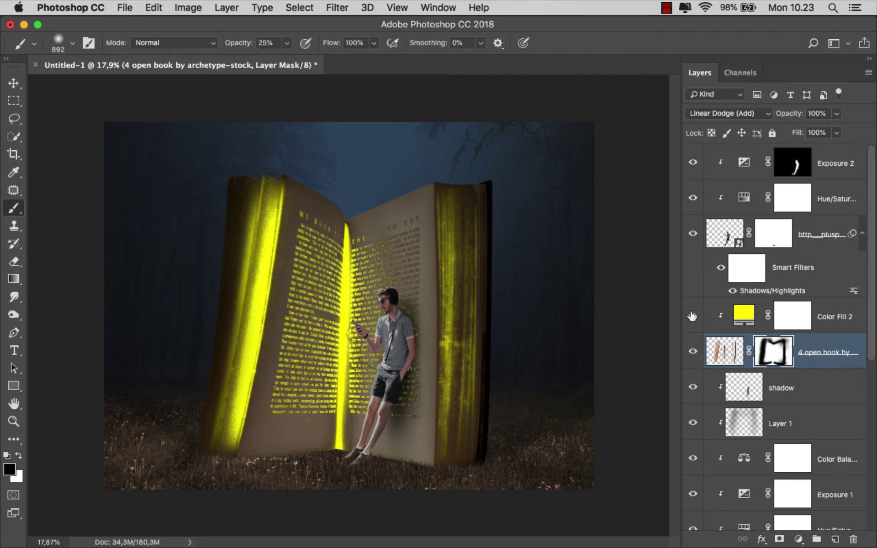
key("ctrl+2")
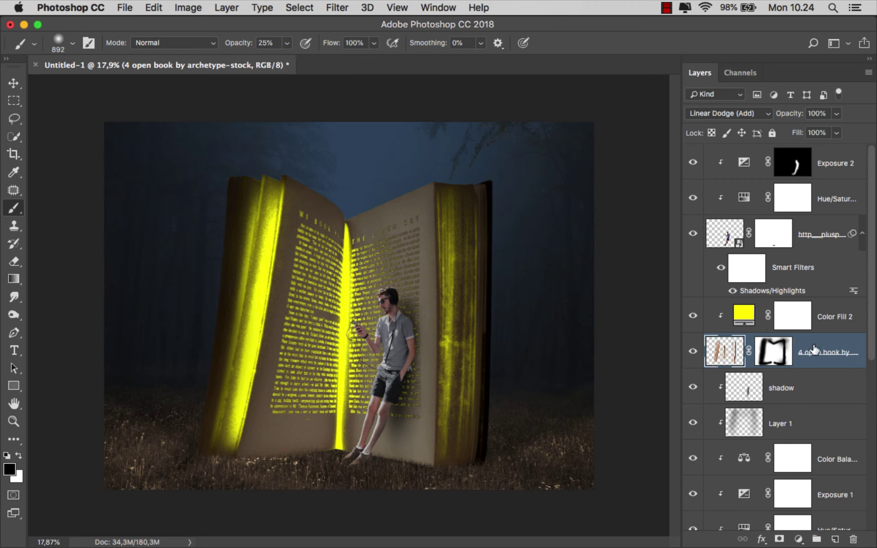
Unclip the shadow layer, move it directly under the man's layer, and select the man's layer
left_click(803, 392)
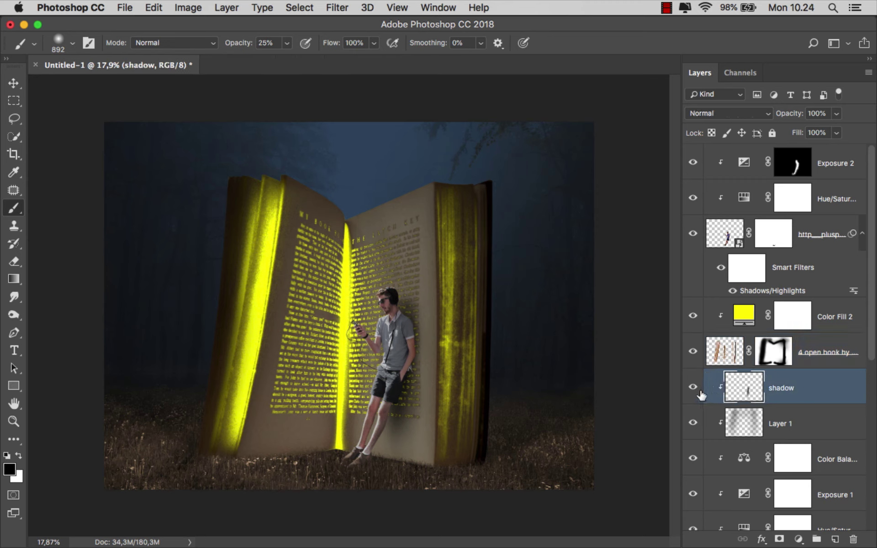
left_click(693, 386)
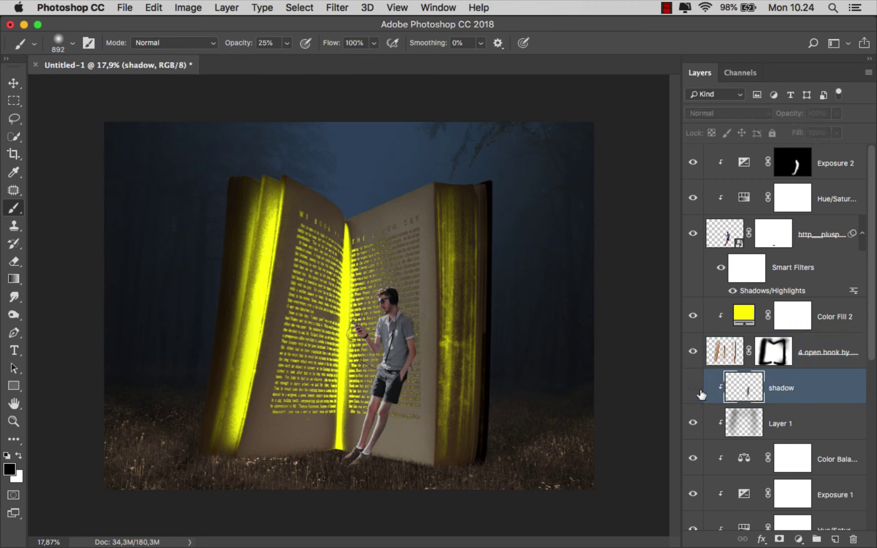
right_click(811, 384)
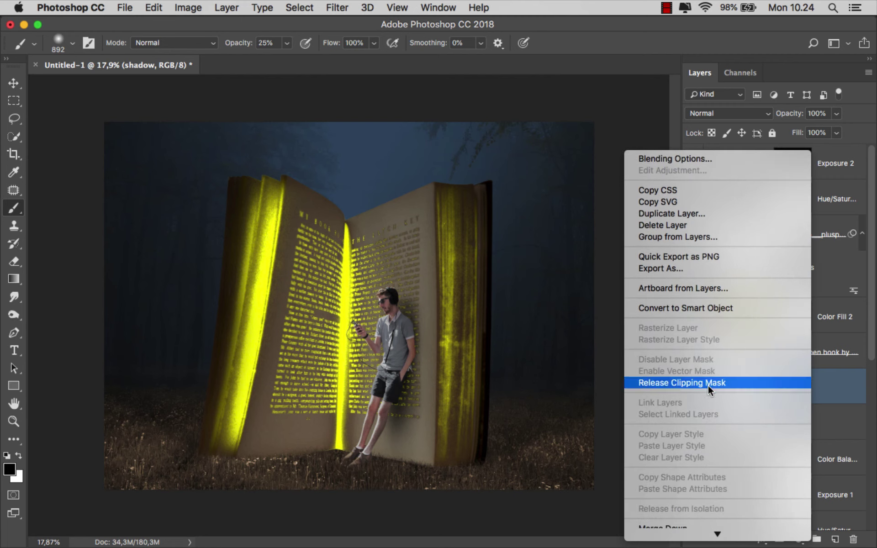
left_click(708, 380)
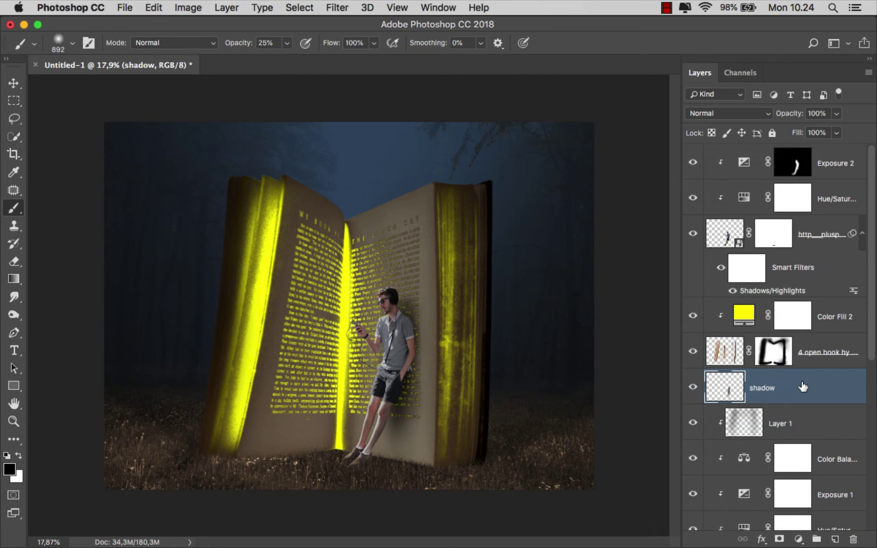
left_click_drag(803, 387, 794, 305)
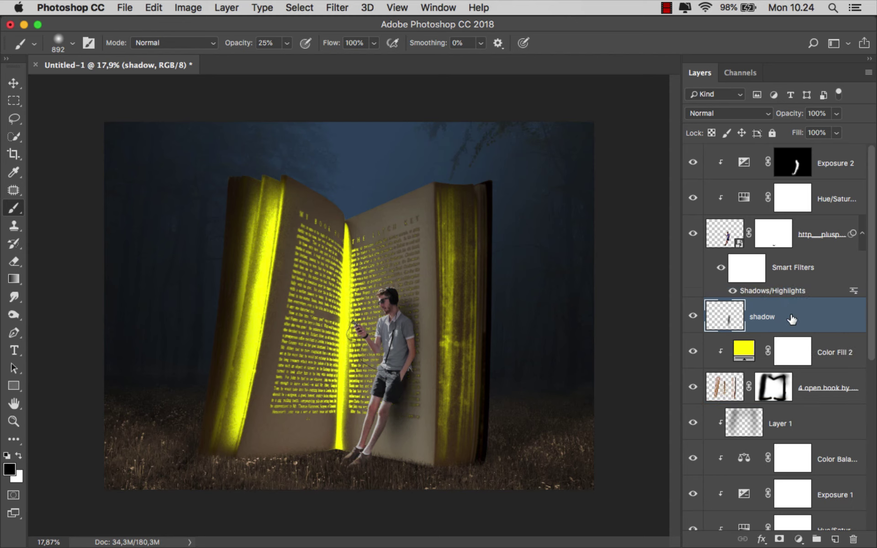
left_click(807, 235)
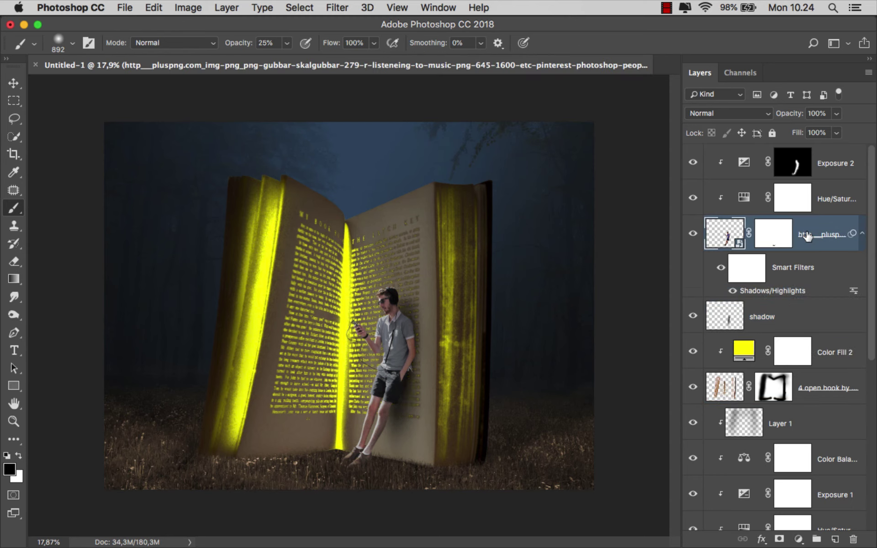
right_click(806, 236)
Add an Inner Shadow to the man, coloured with yellow (ffff03) sampled from the book's glow
left_click(790, 233)
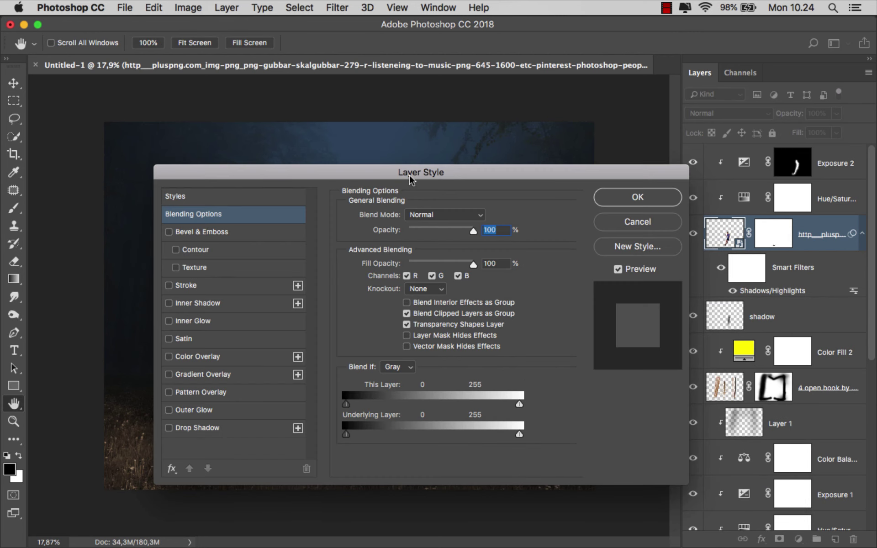
left_click_drag(409, 178, 658, 152)
scroll(294, 280, "up", 5)
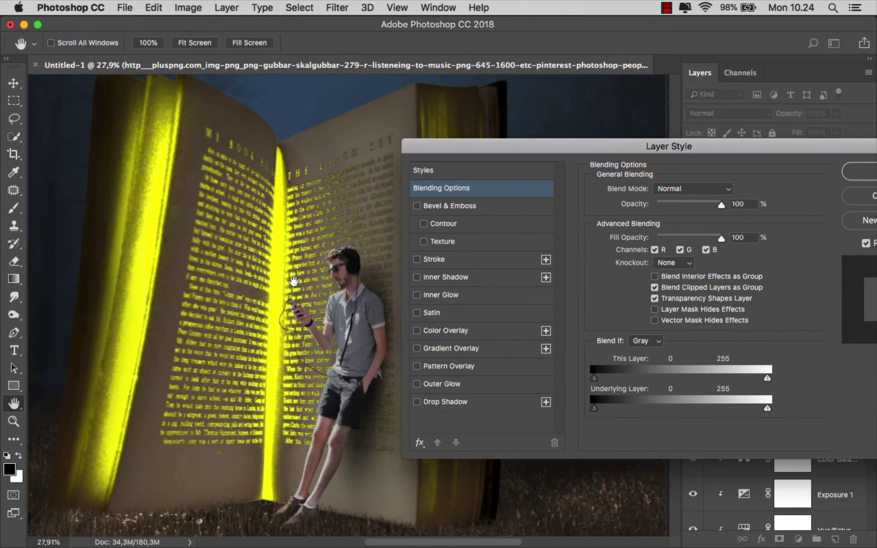
left_click_drag(294, 281, 234, 254)
left_click(432, 277)
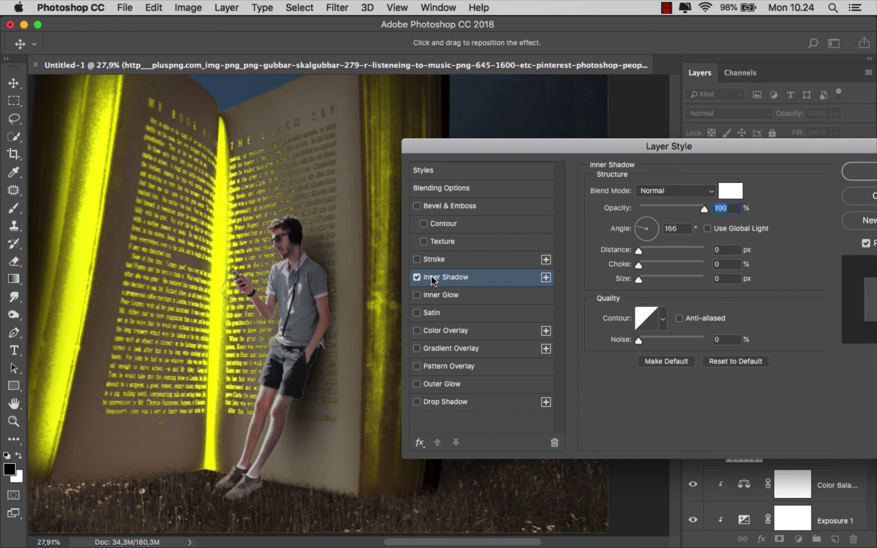
left_click(729, 196)
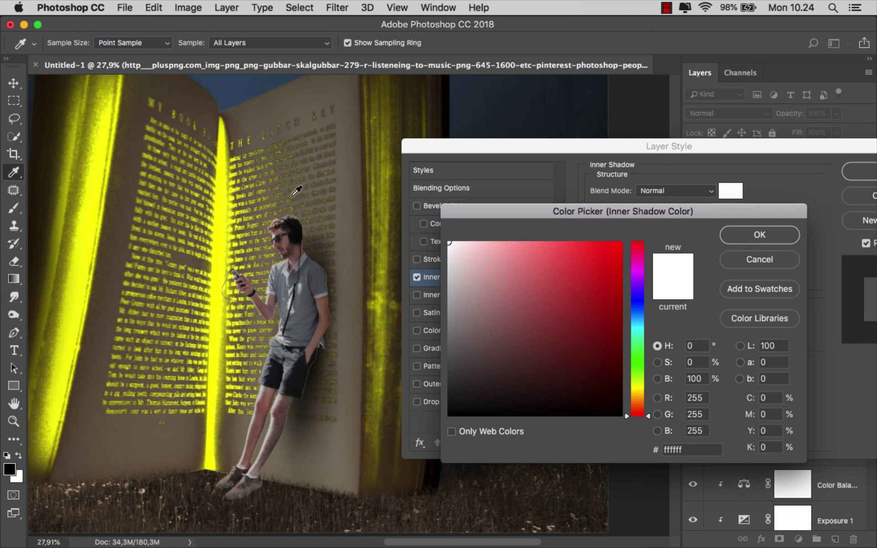
left_click(222, 204)
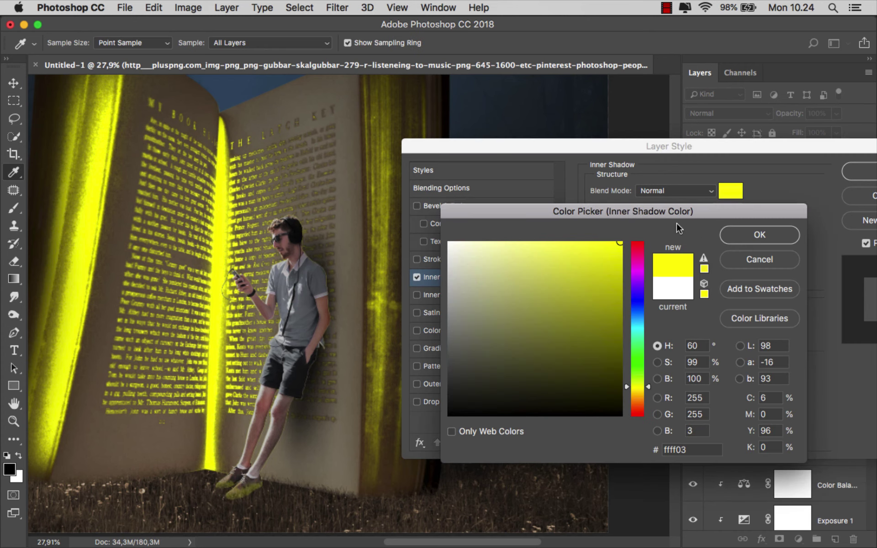
left_click(730, 234)
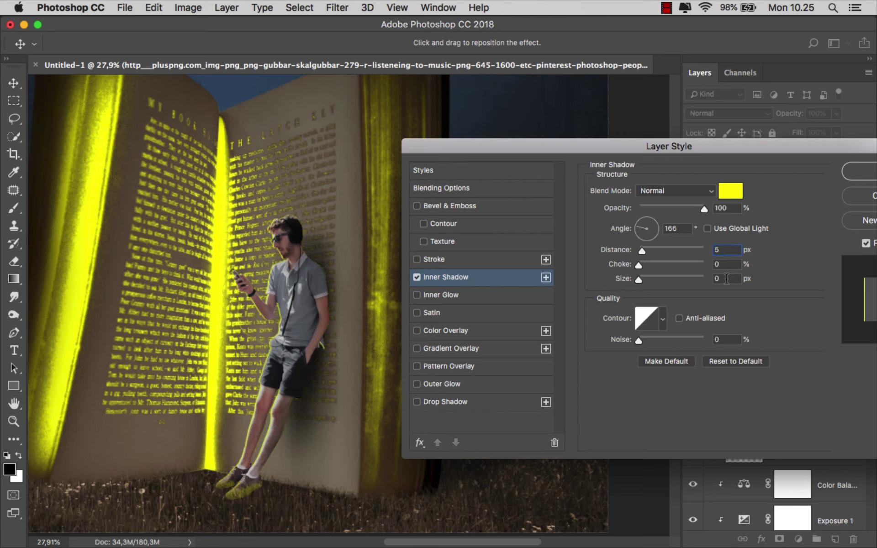
Set the inner shadow to Distance 5, Size 9, Normal blend mode, and apply it
type("9")
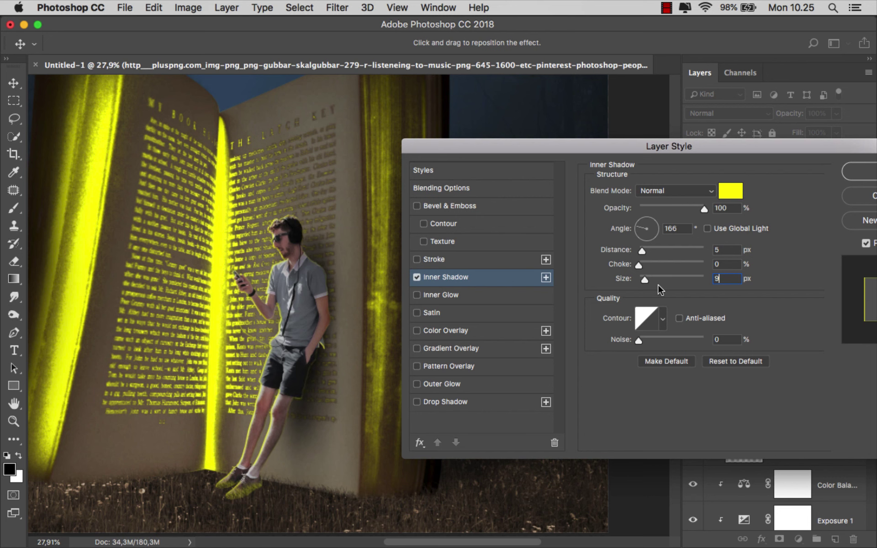
scroll(284, 299, "up", 3)
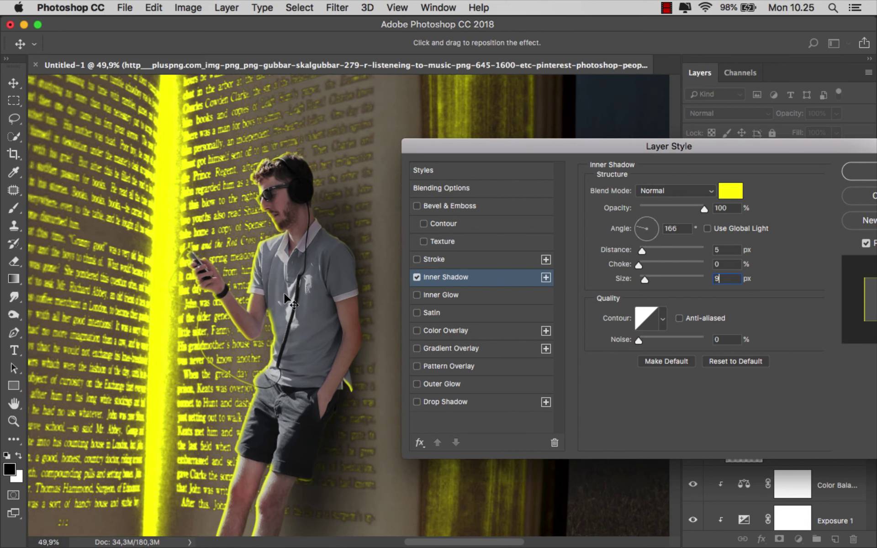
scroll(284, 299, "down", 2)
scroll(283, 299, "down", 2)
scroll(283, 299, "down", 1)
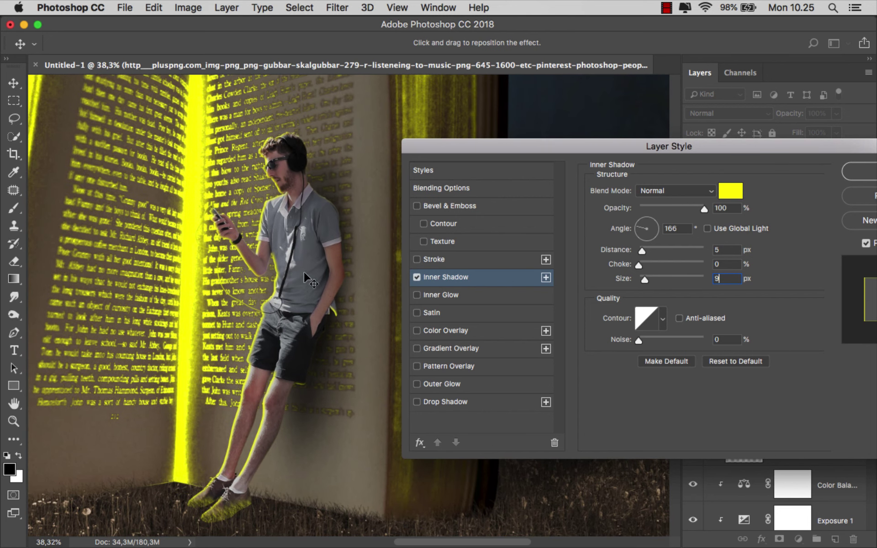
scroll(303, 267, "down", 1)
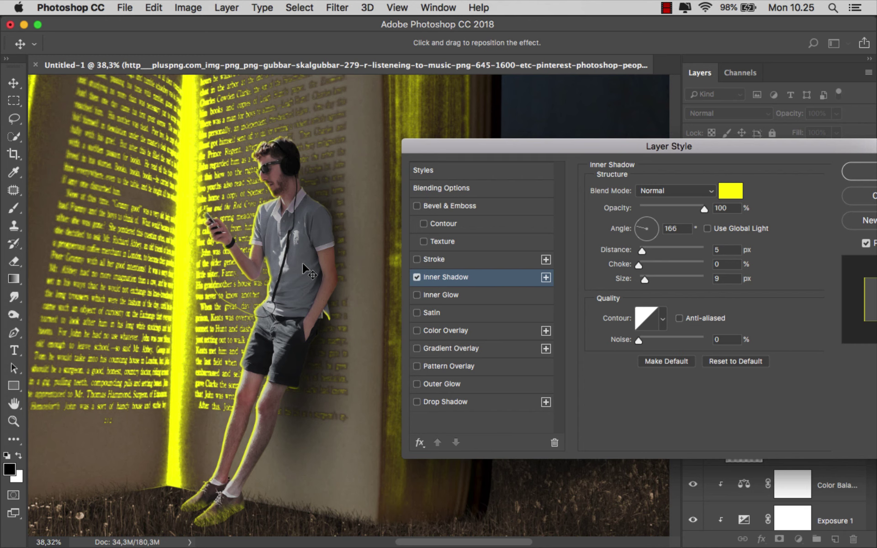
left_click(678, 192)
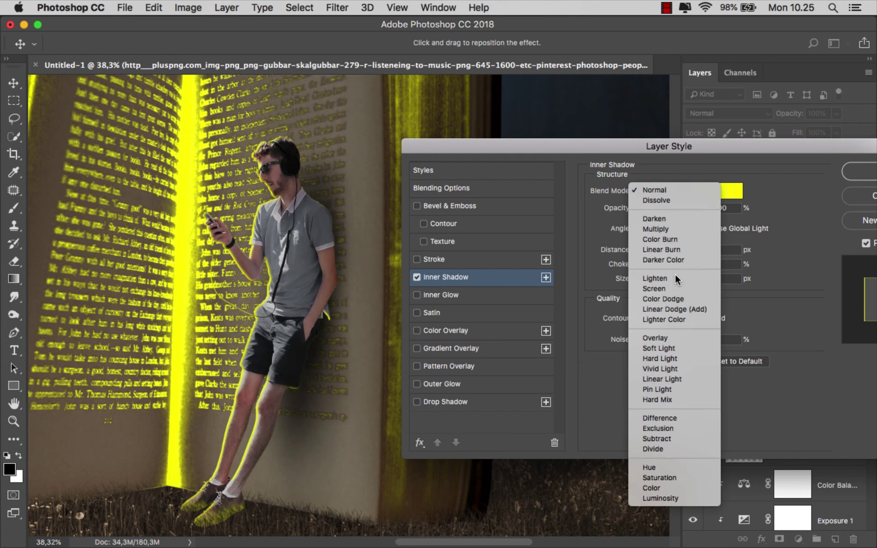
left_click(671, 338)
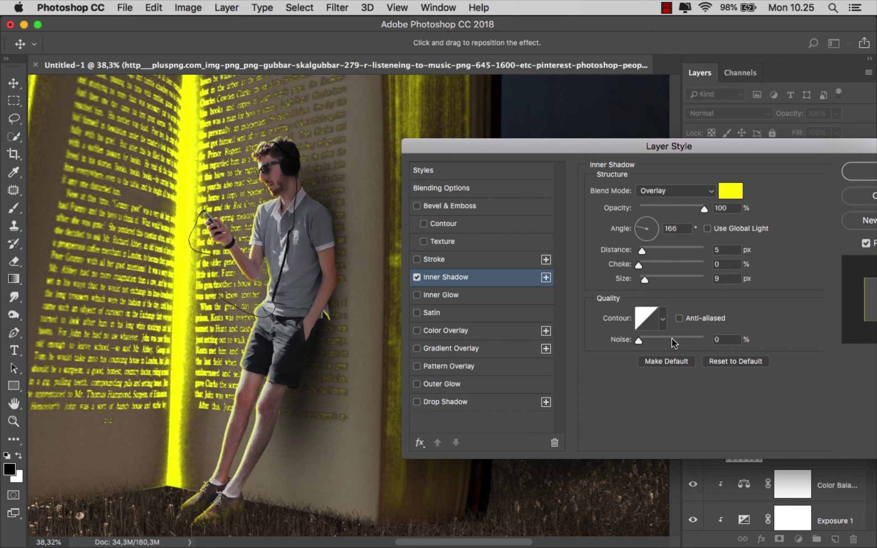
left_click(673, 192)
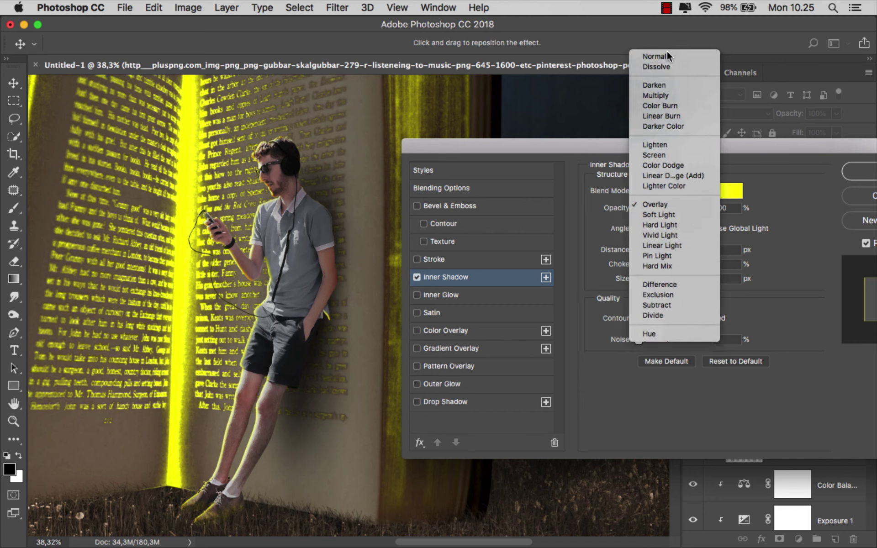
left_click(667, 51)
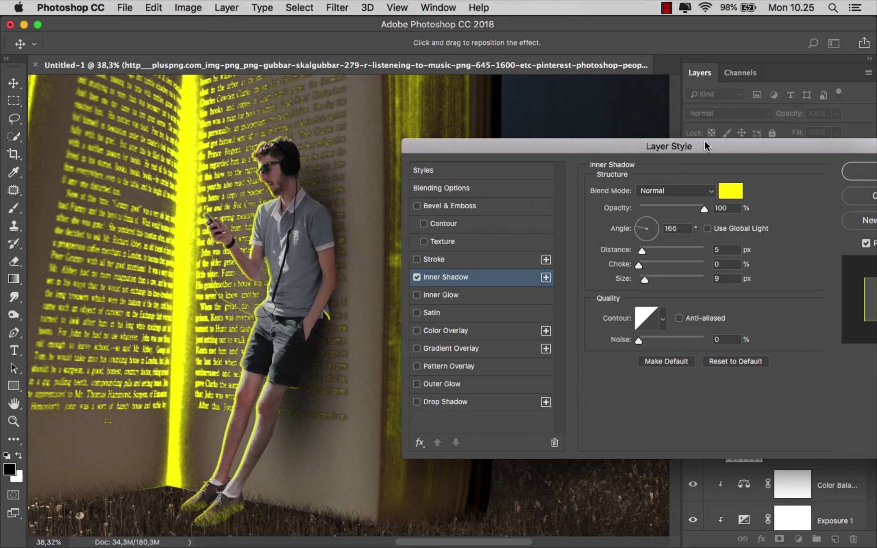
left_click_drag(704, 141, 557, 146)
left_click(729, 179)
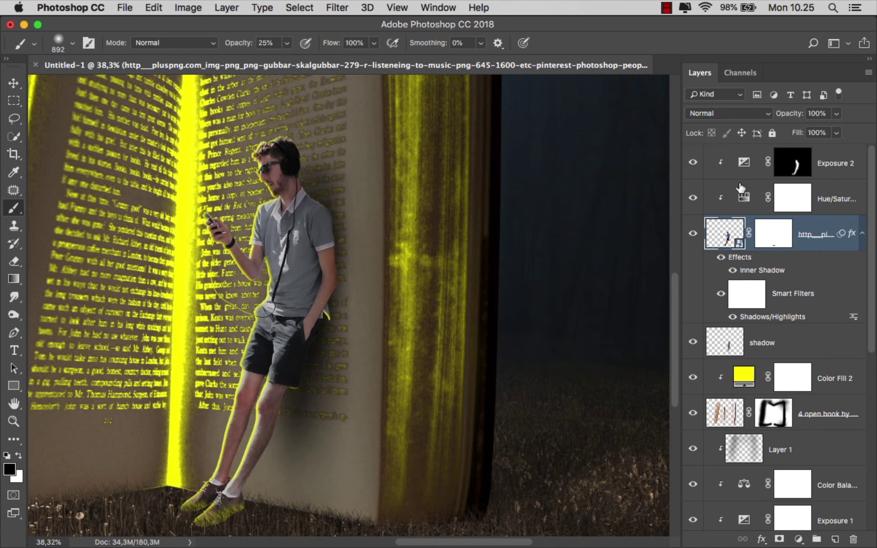
Turn the inner shadow into its own layer, move it to the top, and add a mask
right_click(763, 271)
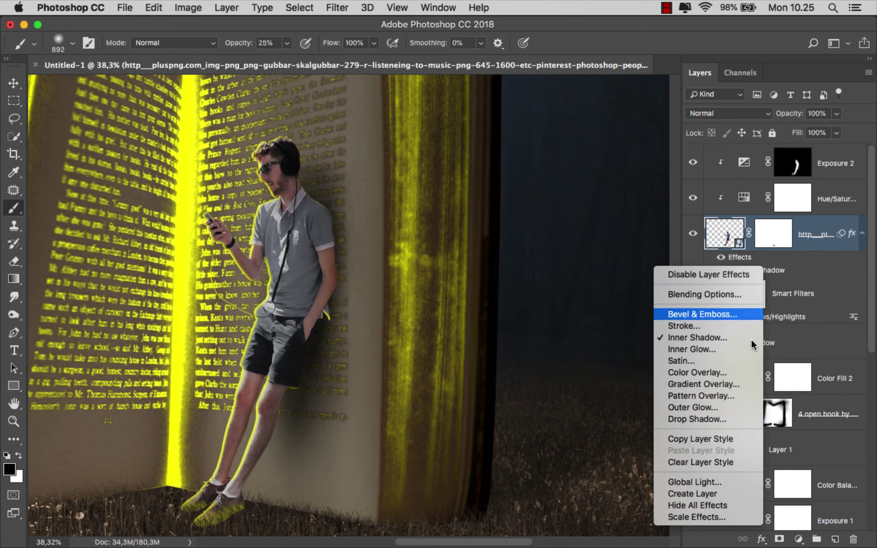
left_click(710, 492)
left_click(793, 244)
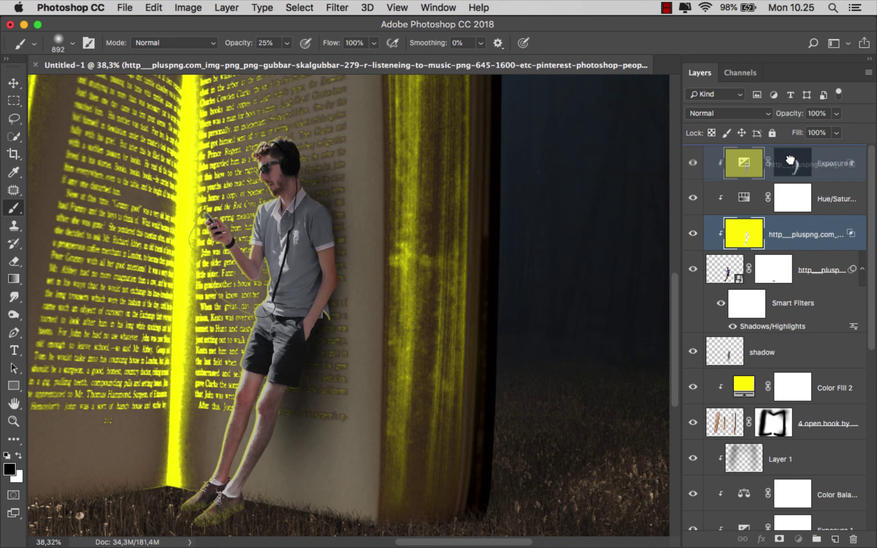
left_click_drag(791, 221, 791, 165)
left_click(779, 540)
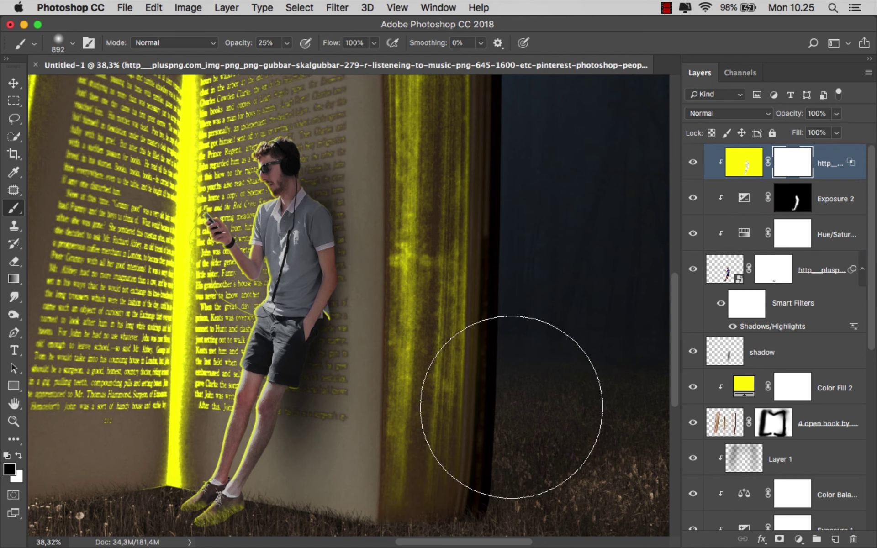
Mask the rim glow off the man's shoes and shaded side with a small 100% black brush
scroll(267, 340, "down", 3)
key("bracketleft")
key("bracketleft")
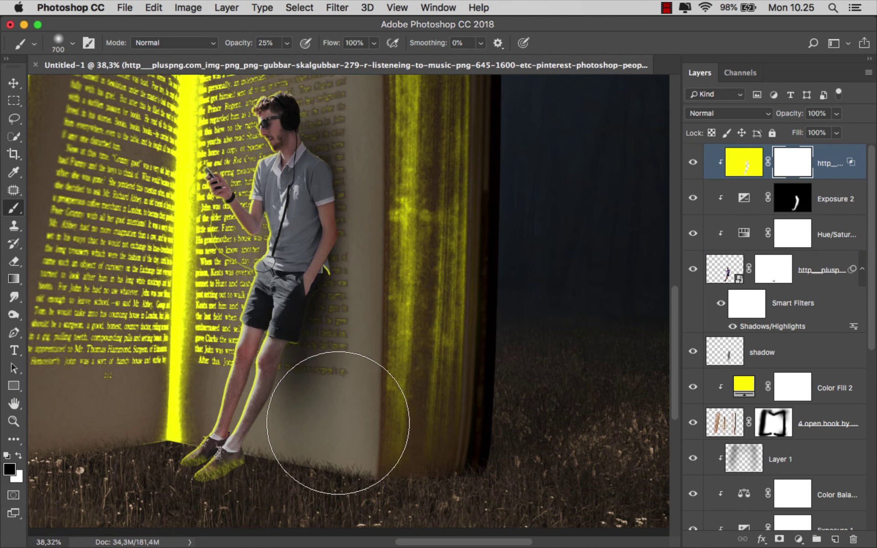
key("bracketleft")
key("bracketleft")
key("bracketleft")
key("bracketleft")
scroll(215, 484, "up", 1)
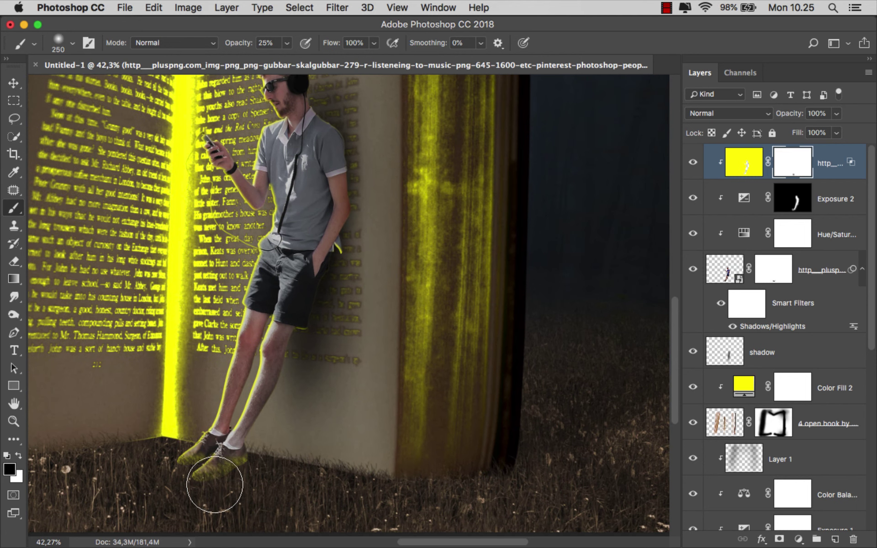
scroll(214, 493, "down", 2)
left_click(286, 43)
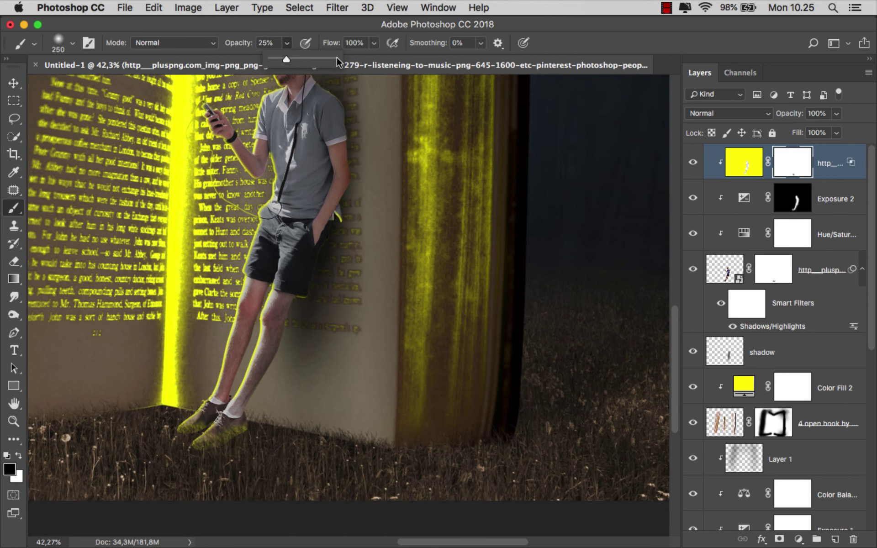
left_click(257, 439)
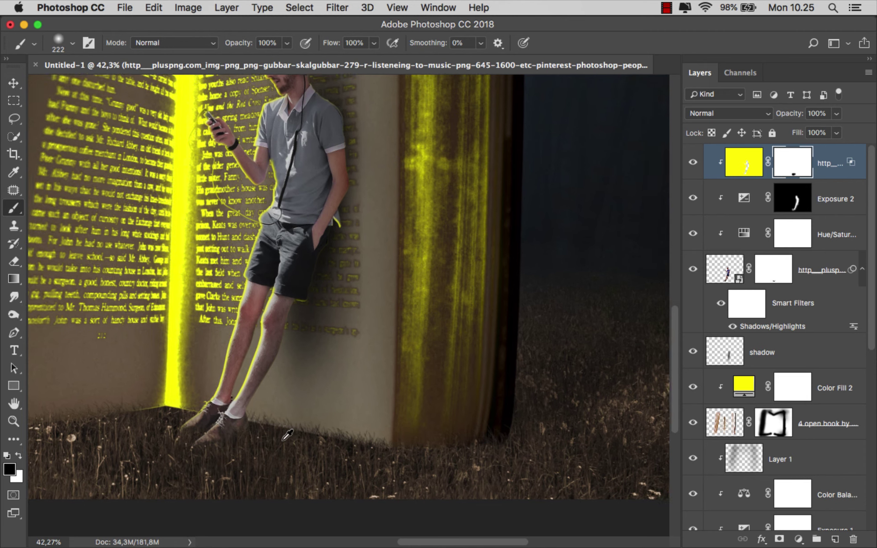
scroll(287, 435, "down", 2)
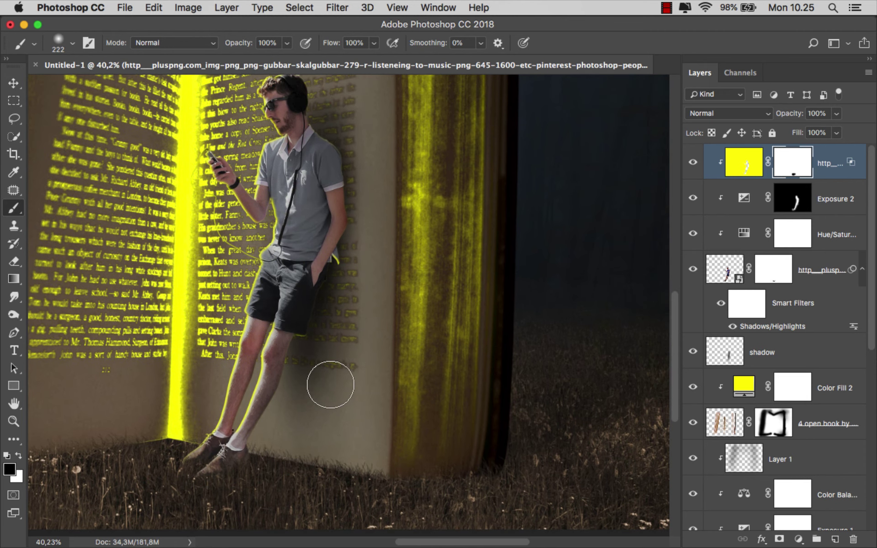
scroll(338, 245, "up", 5)
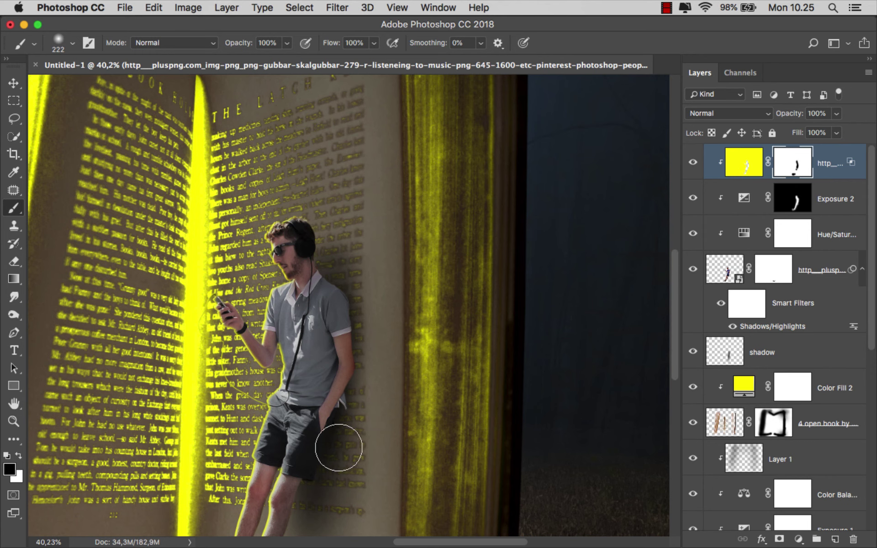
scroll(371, 353, "down", 3)
scroll(368, 359, "down", 1)
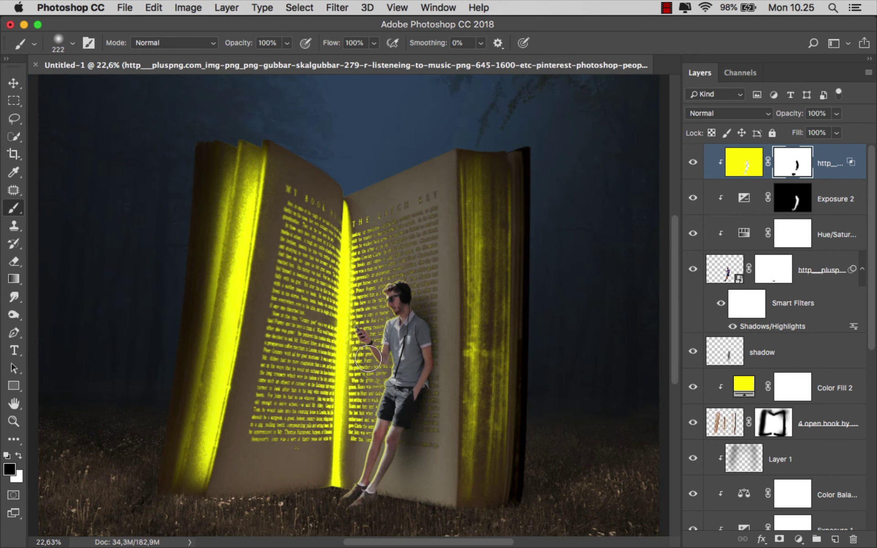
left_click(819, 169)
Add a Color Balance layer clipped to the man with Midtones Cyan-Red +75, Magenta-Green +53
key("v")
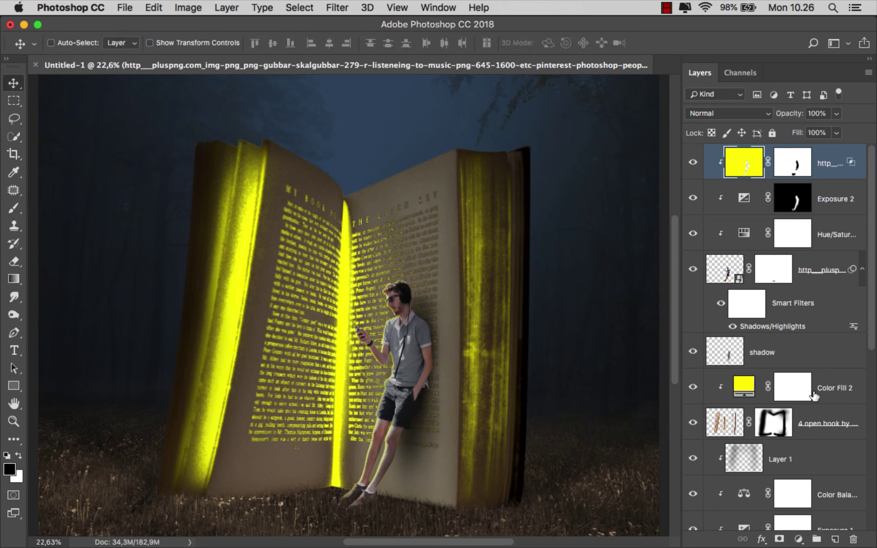
left_click(799, 539)
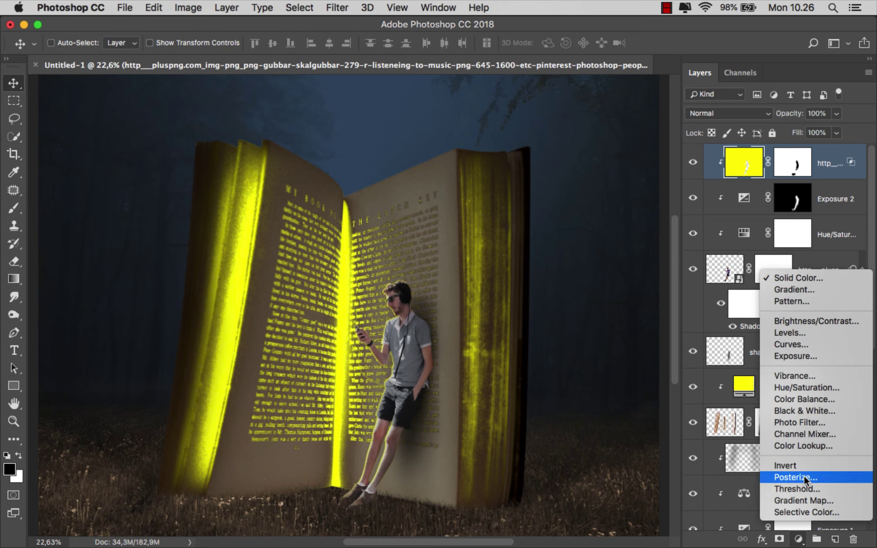
left_click(803, 399)
left_click(577, 388)
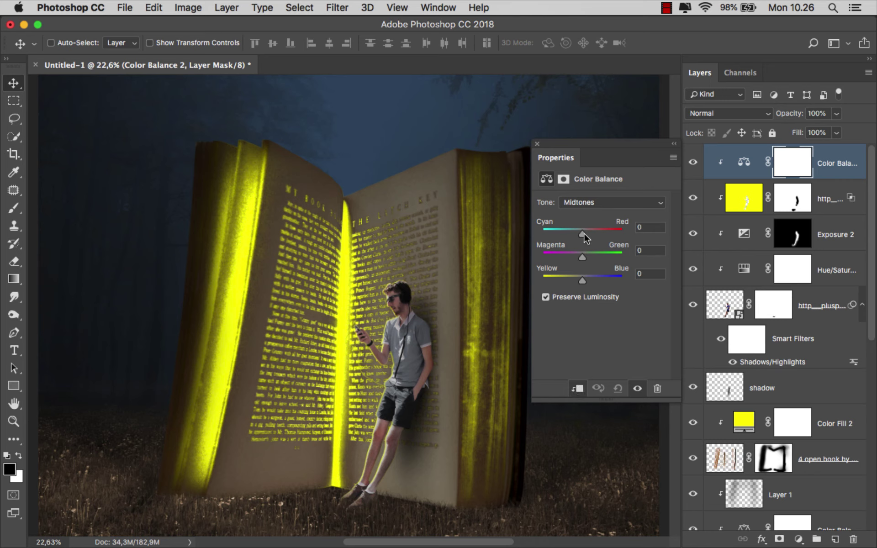
mouse_move(582, 234)
left_mouse_down()
mouse_move(611, 234)
mouse_move(597, 254)
mouse_move(603, 256)
left_mouse_up()
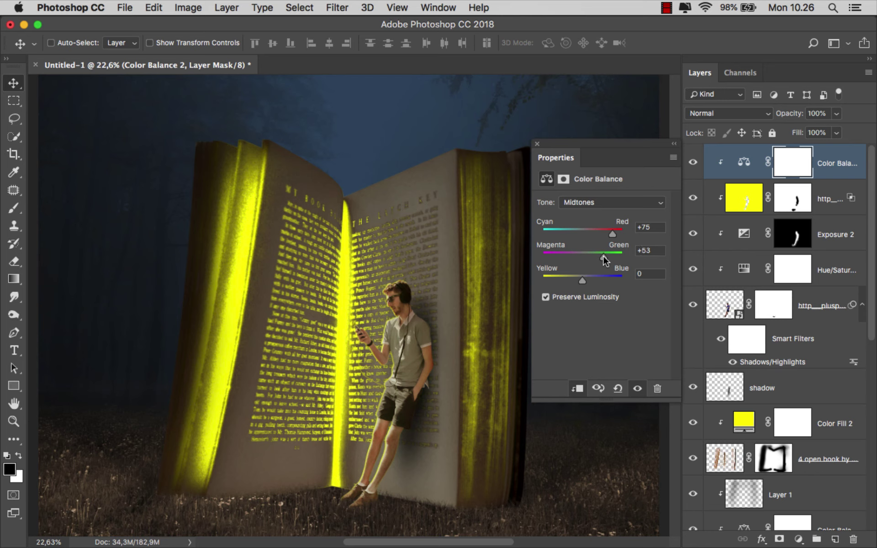
Set Color Balance Shadows Blue +22 and Highlights Red +7, Yellow -5
left_click(601, 202)
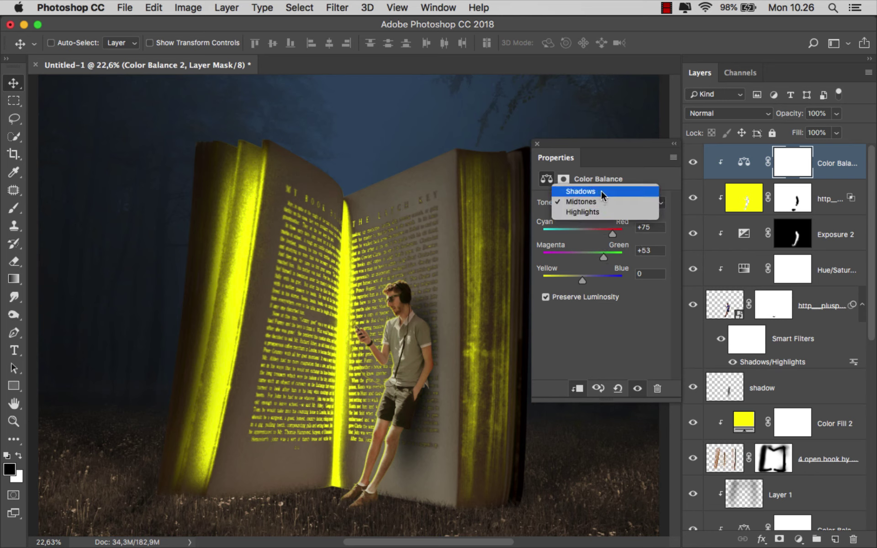
mouse_move(582, 279)
left_mouse_down()
mouse_move(591, 277)
mouse_move(585, 255)
left_mouse_up()
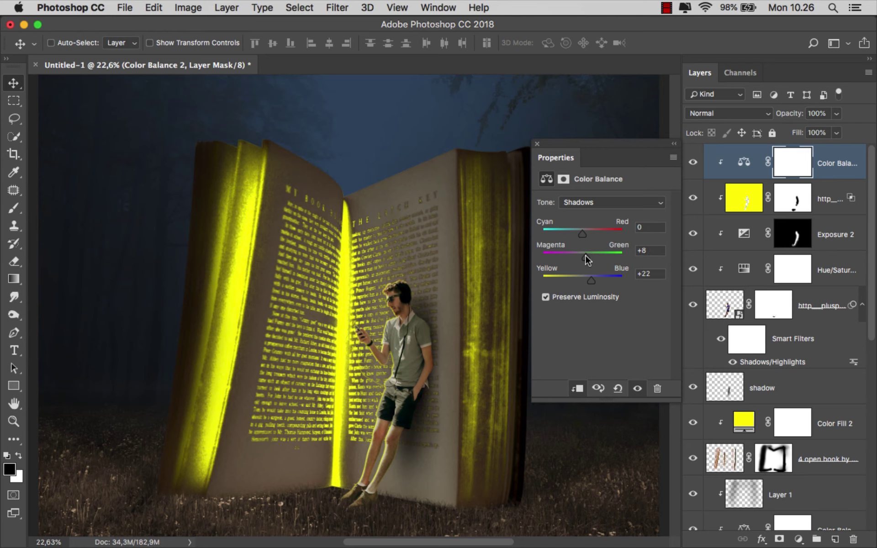
left_click(595, 201)
left_click(592, 221)
left_click_drag(579, 278, 569, 277)
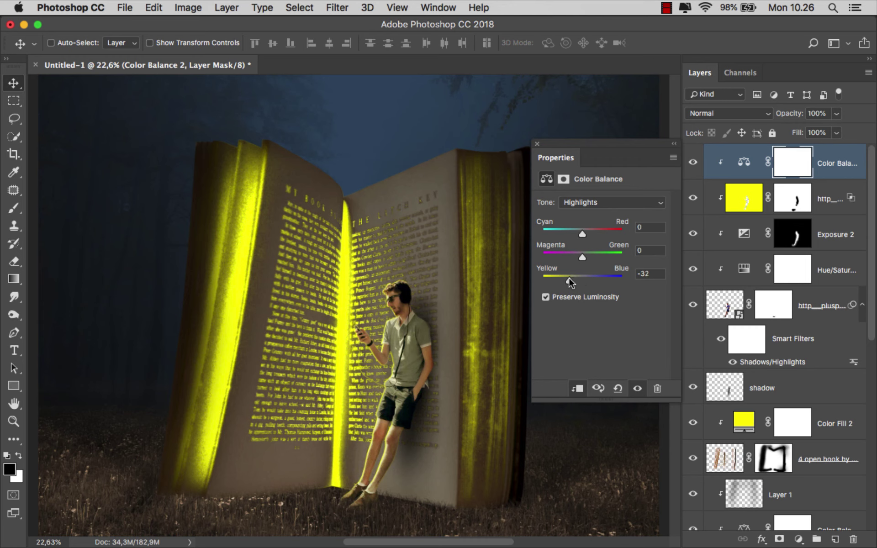
left_click(583, 229)
left_click_drag(569, 279, 579, 277)
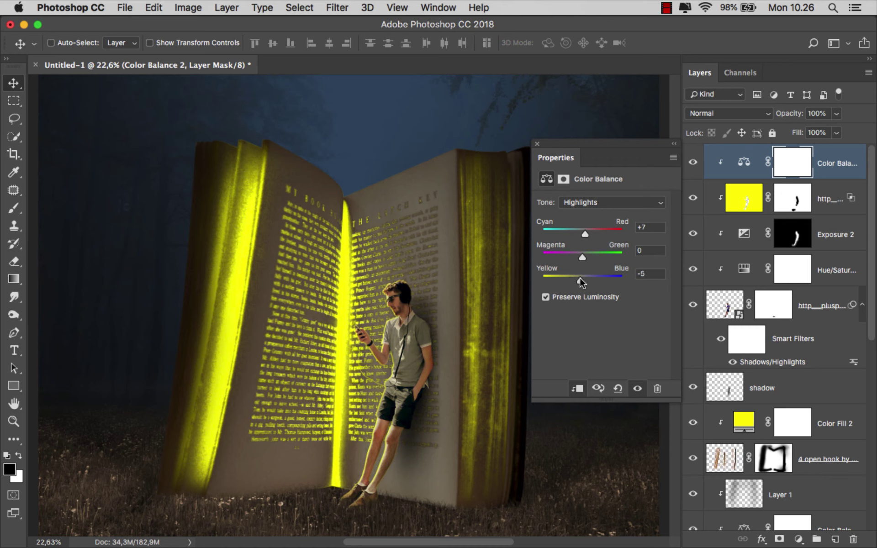
left_click(537, 143)
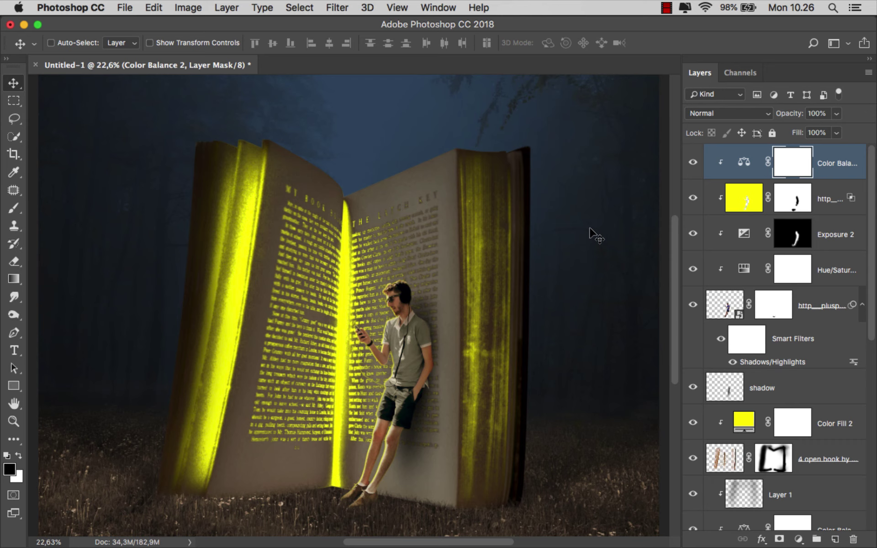
left_click_drag(873, 277, 869, 482)
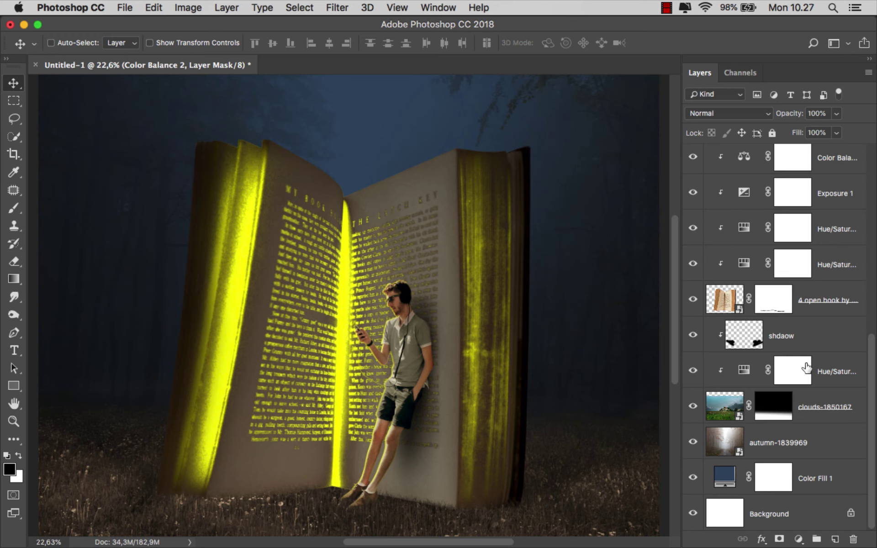
Add a Hue/Saturation layer above shdaow, colorized with Saturation 100 and Hue 57
left_click(805, 337)
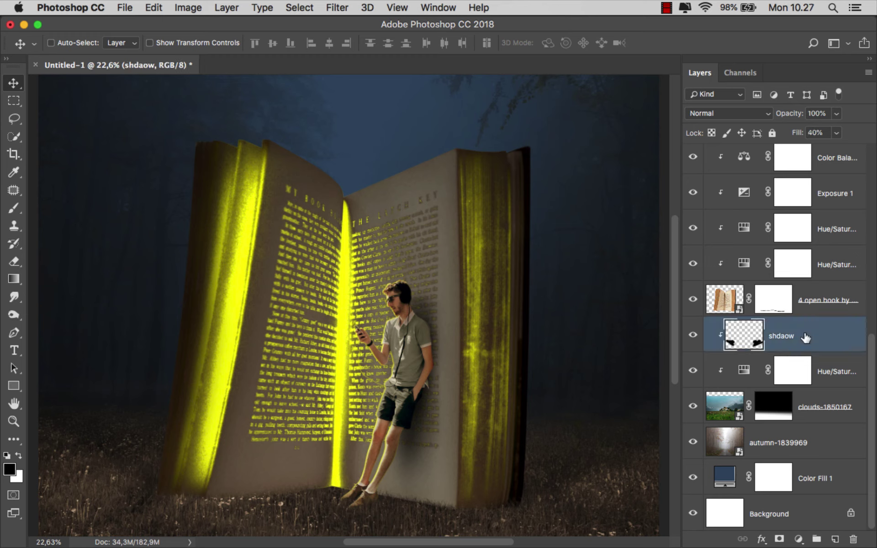
left_click(798, 539)
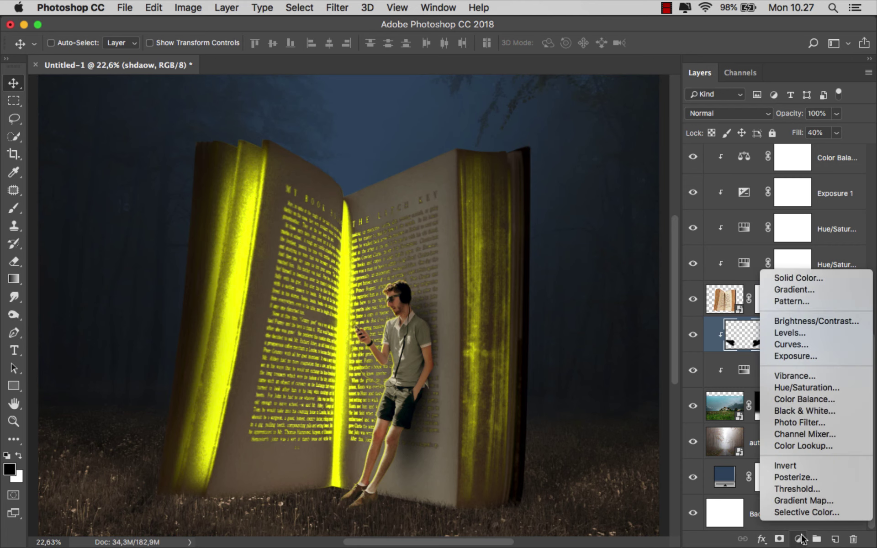
left_click(816, 391)
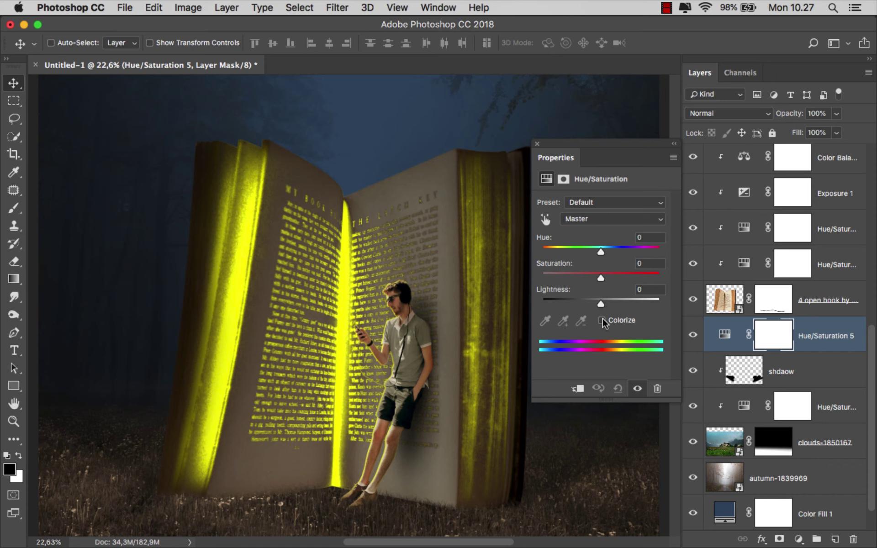
left_click(601, 320)
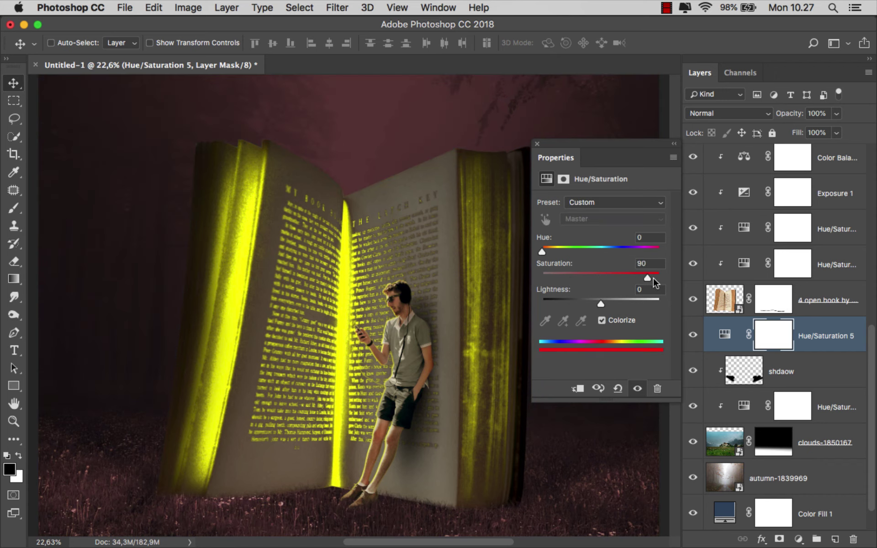
left_click_drag(564, 276, 679, 275)
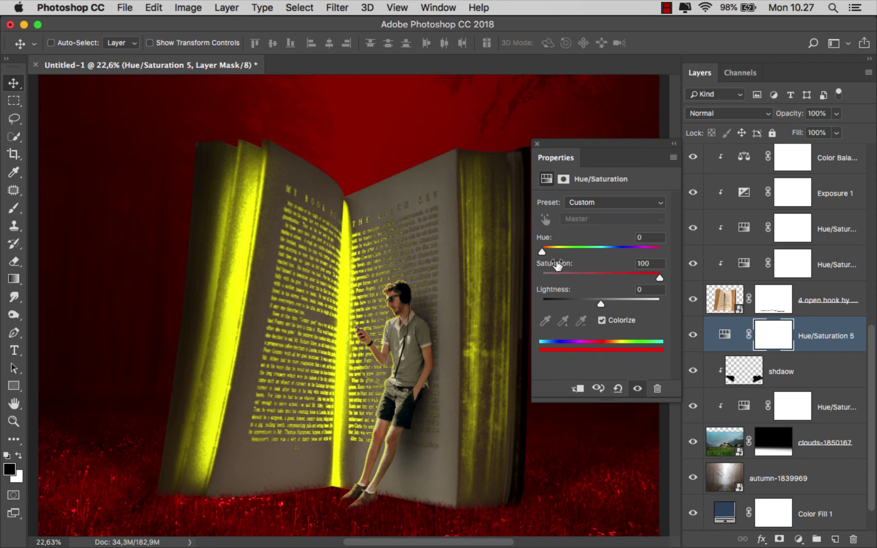
left_click_drag(542, 250, 560, 251)
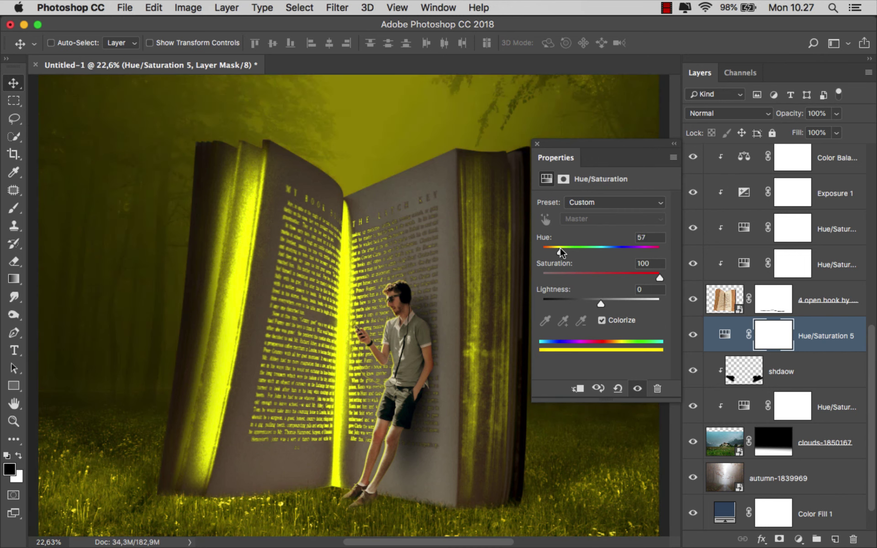
Blend it as Linear Dodge (Add) with Lightness +8, and invert its mask to black
left_click(755, 114)
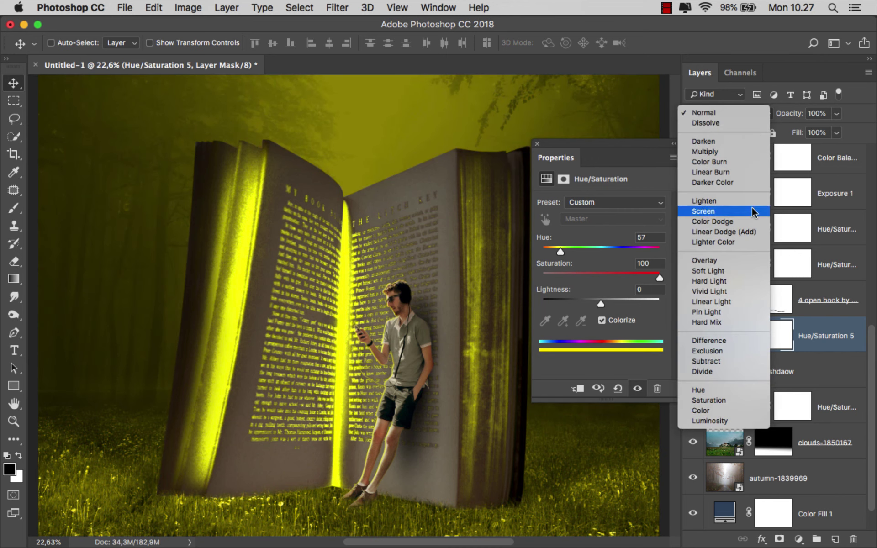
left_click(754, 233)
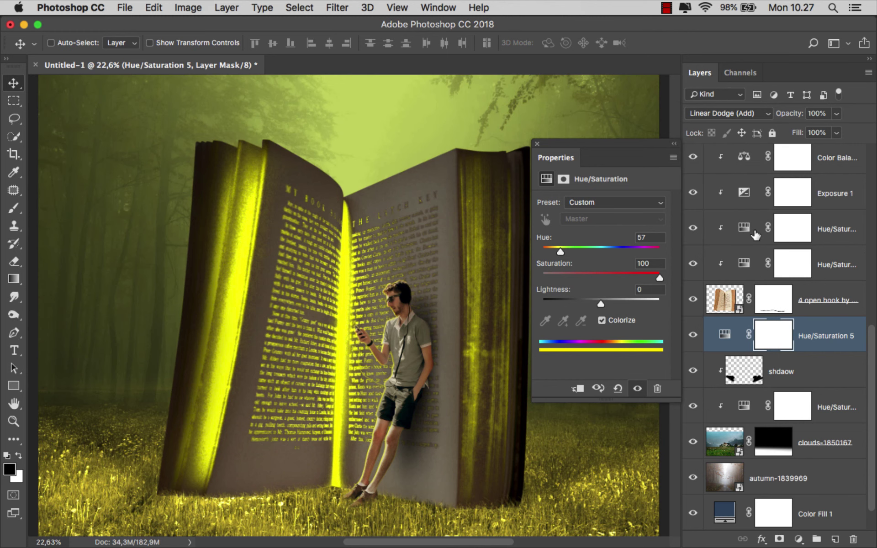
left_click_drag(601, 300, 605, 301)
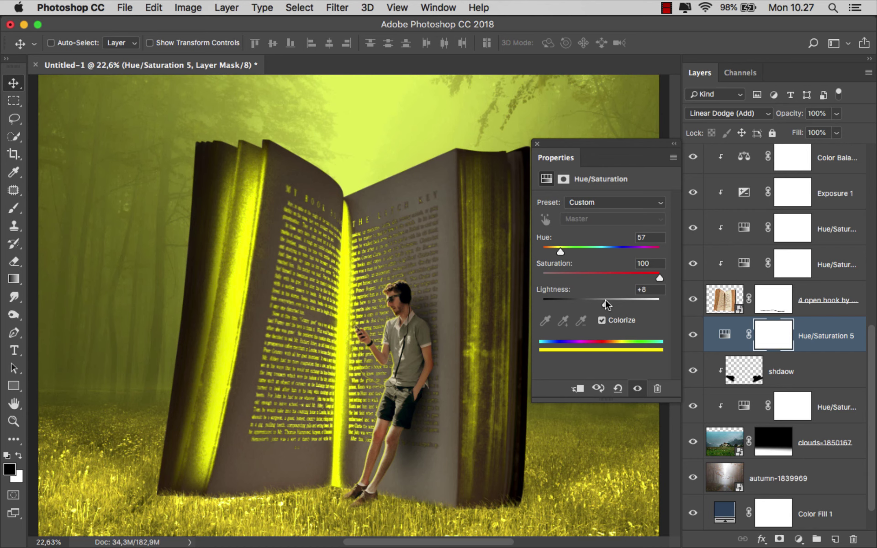
left_click(537, 144)
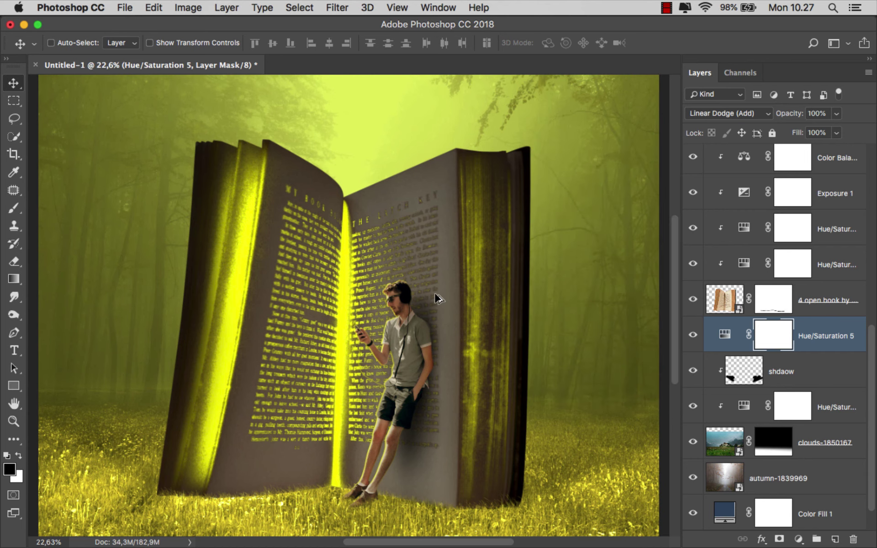
scroll(436, 298, "down", 2)
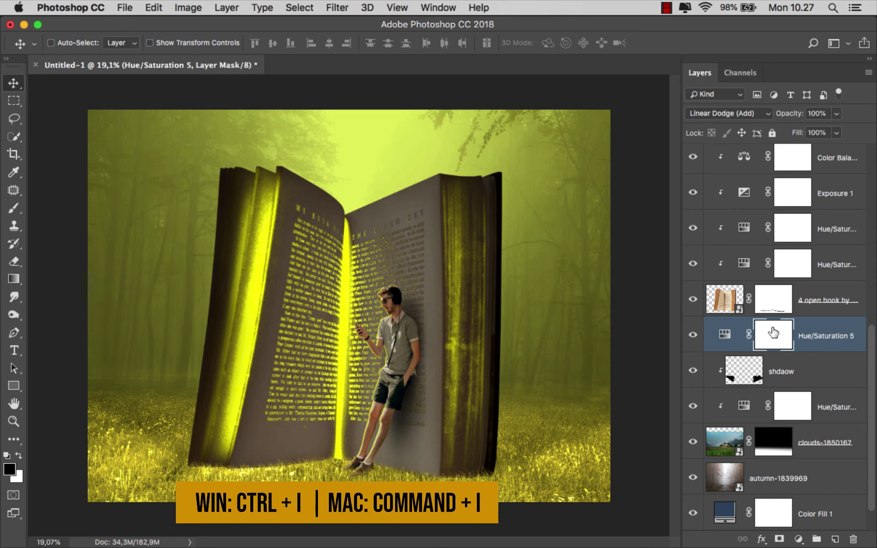
key("super+i")
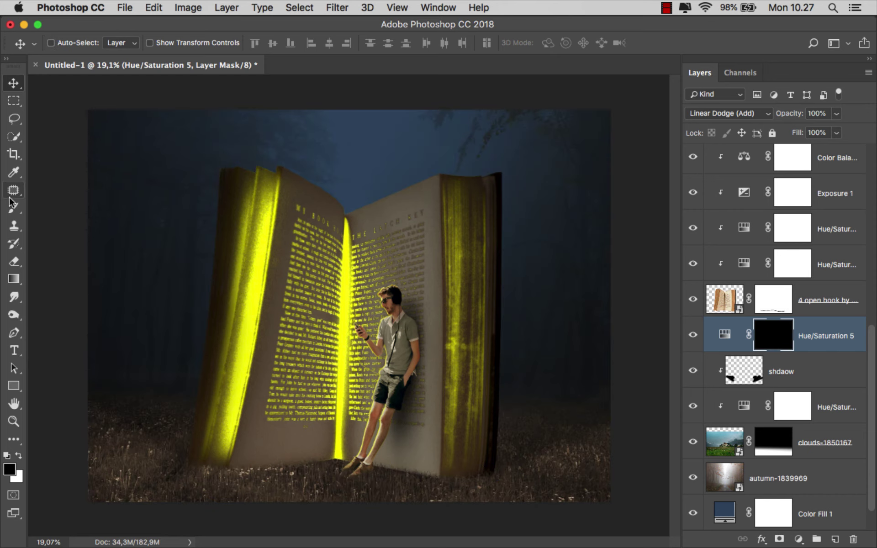
Paint white with the Brush to reveal yellow glow at the book's base
left_click_drag(13, 207, 46, 204)
left_click(19, 455)
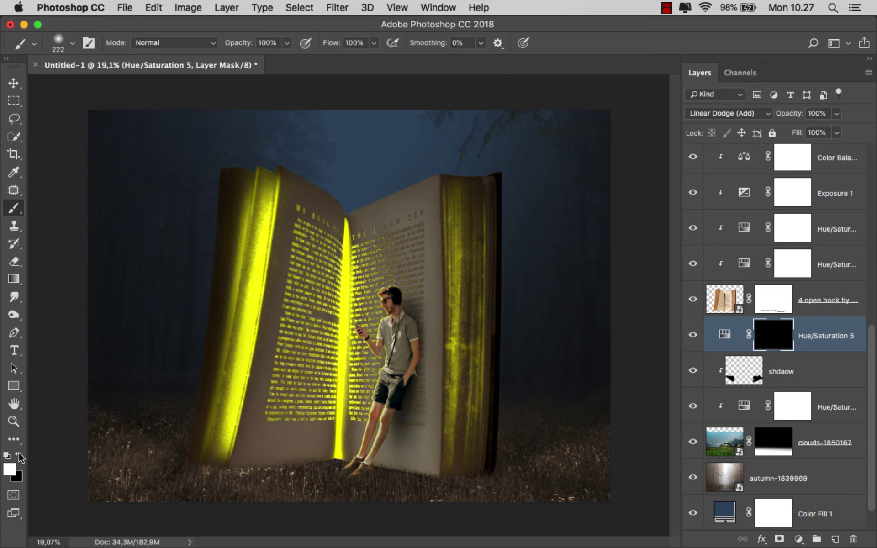
scroll(388, 451, "up", 3)
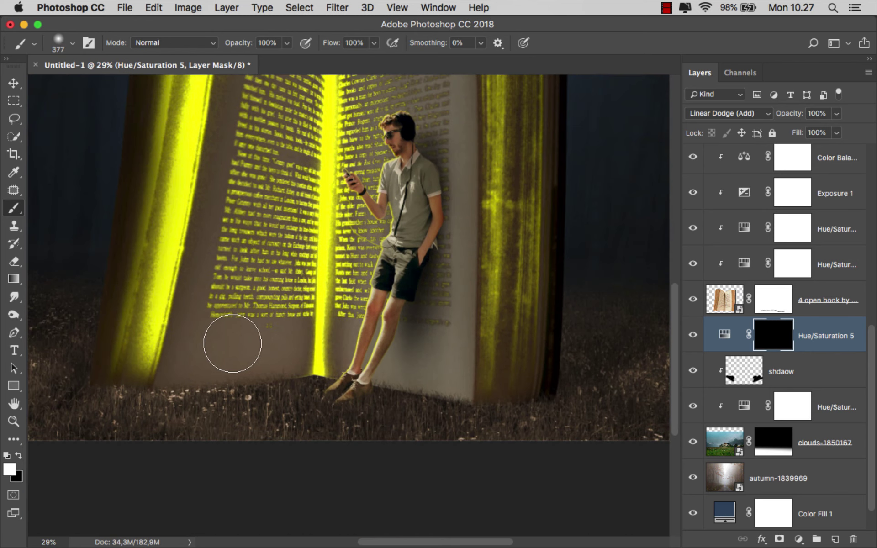
left_click_drag(231, 349, 385, 342)
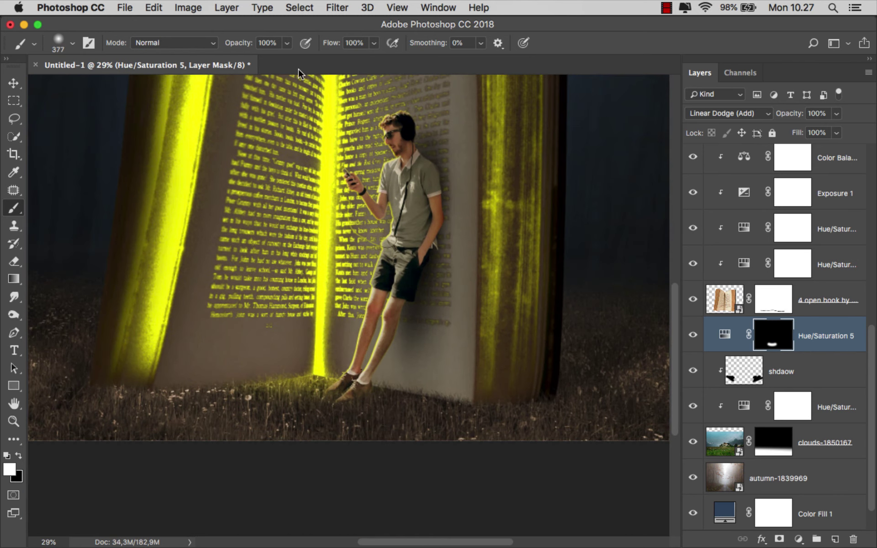
At 19% brush opacity, softly paint yellow glow onto the grass below the book
left_click(284, 42)
left_click(235, 58)
key("bracketright")
left_click_drag(371, 382, 173, 360)
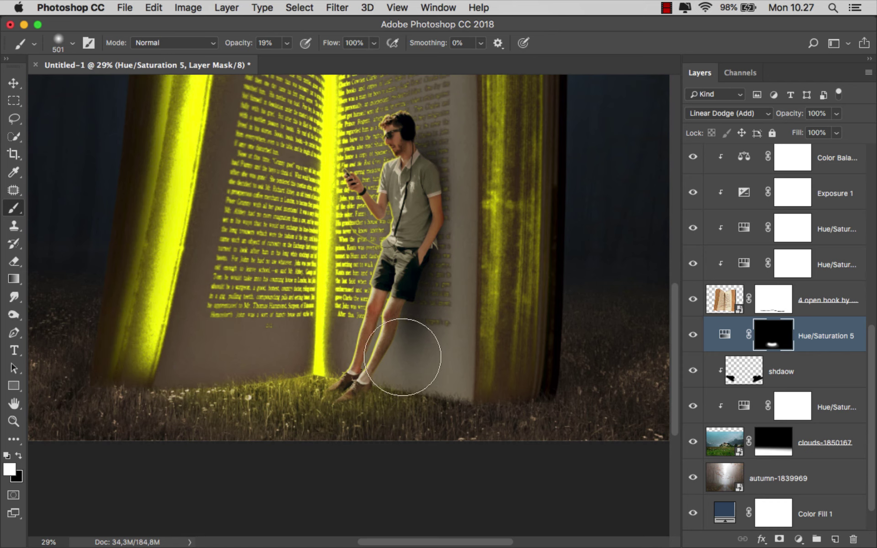
left_click_drag(391, 356, 260, 352)
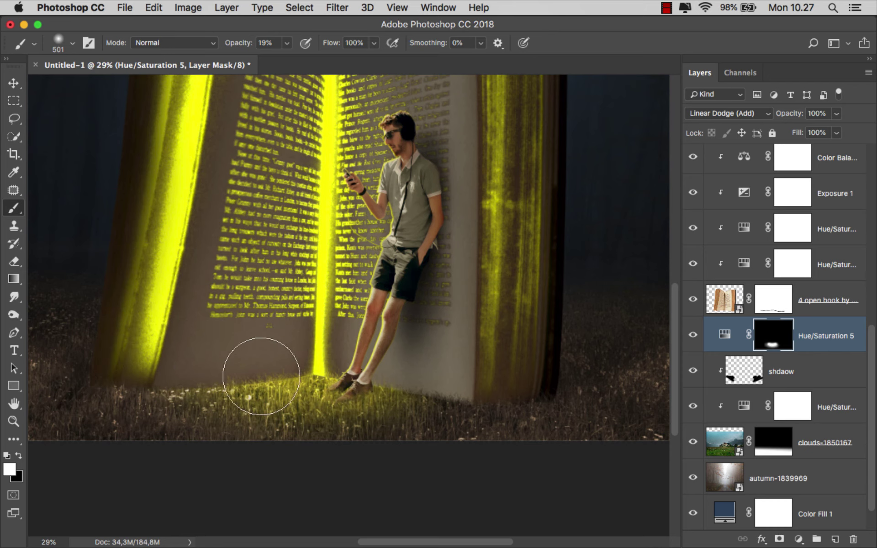
scroll(372, 396, "down", 2)
scroll(372, 396, "down", 3)
Enlarge the brush to 787 px, then switch to the Move tool targeting the layer, not its mask
key("bracketright")
key("bracketright")
key("bracketright")
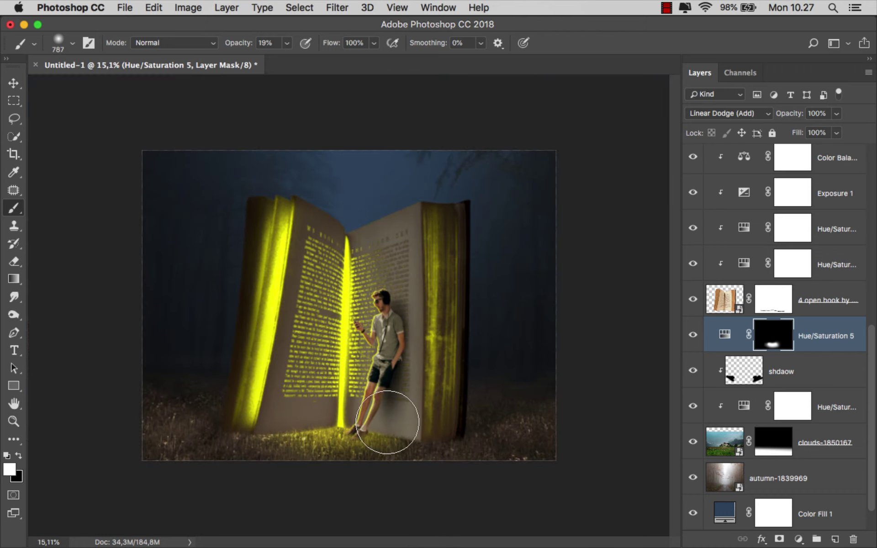
scroll(374, 363, "up", 1)
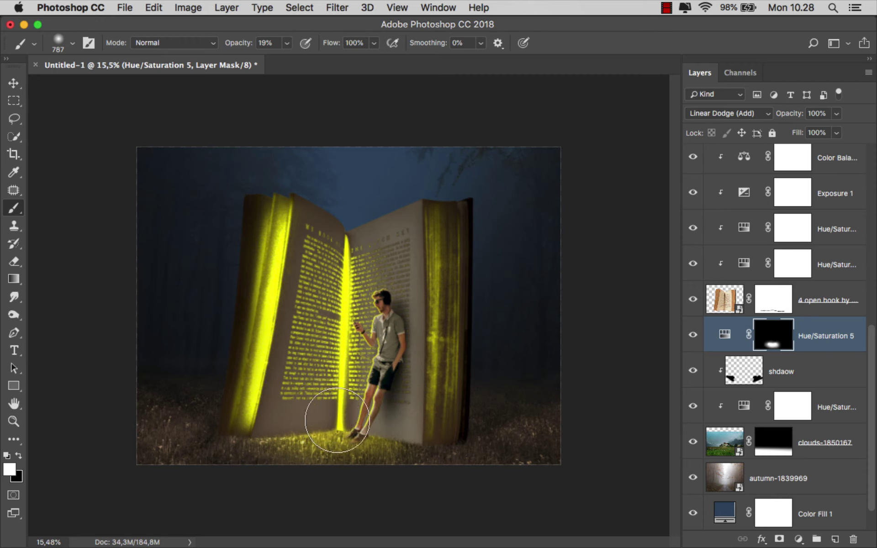
key("super+2")
key("v")
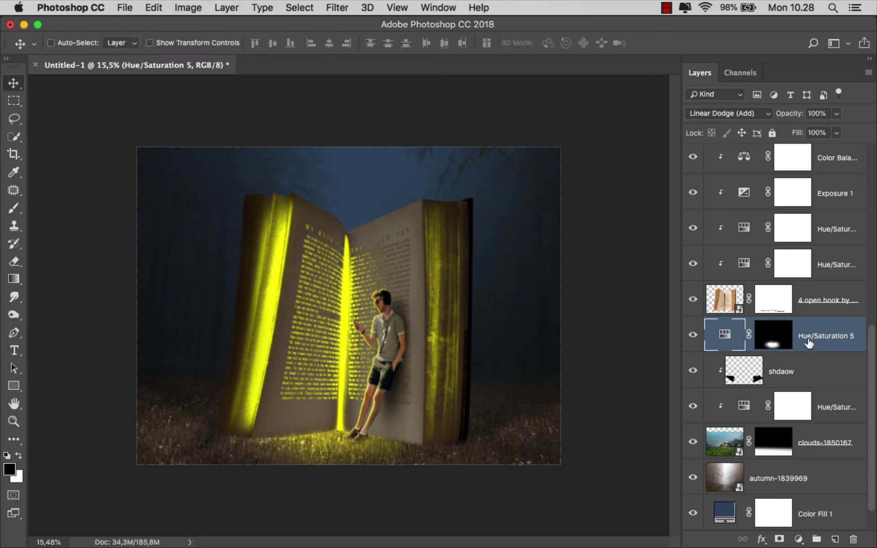
Add a new Layer 2 above the shdaow layer and clip it to that layer
left_click(806, 369)
left_click(835, 539)
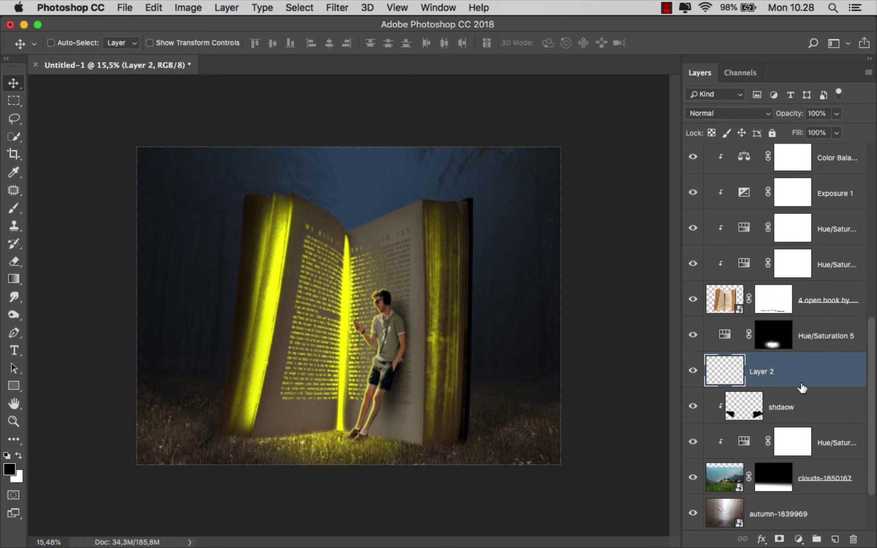
right_click(796, 372)
mouse_move(704, 534)
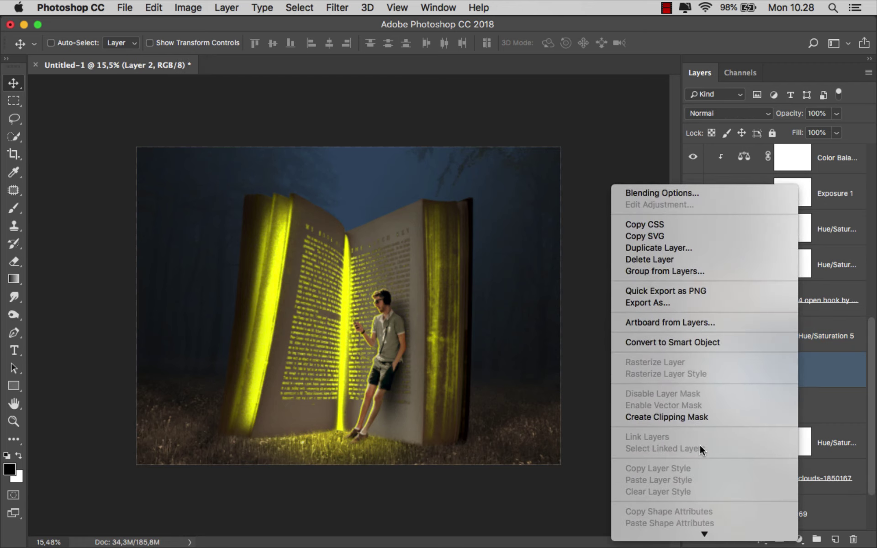
left_click(707, 418)
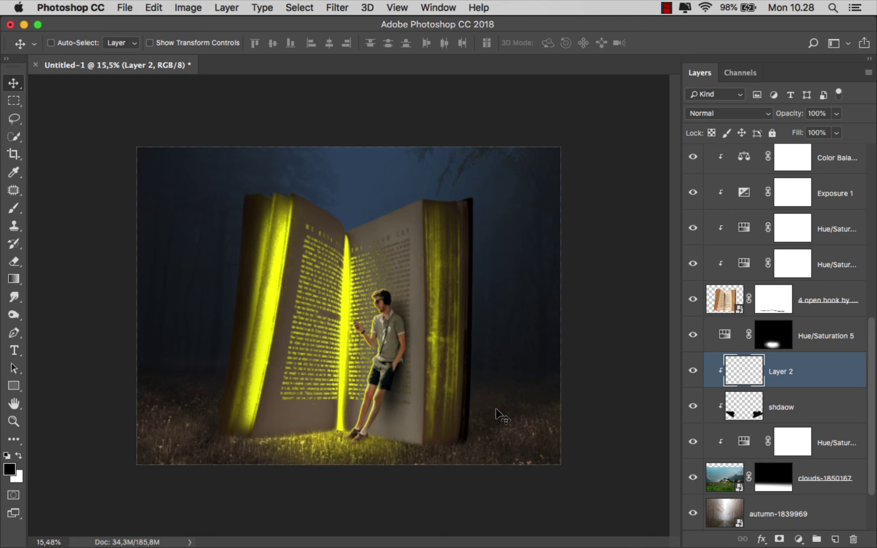
Pick the brush, sample the book's yellow glow colour, and set brush opacity to 100%
left_click_drag(14, 208, 78, 206)
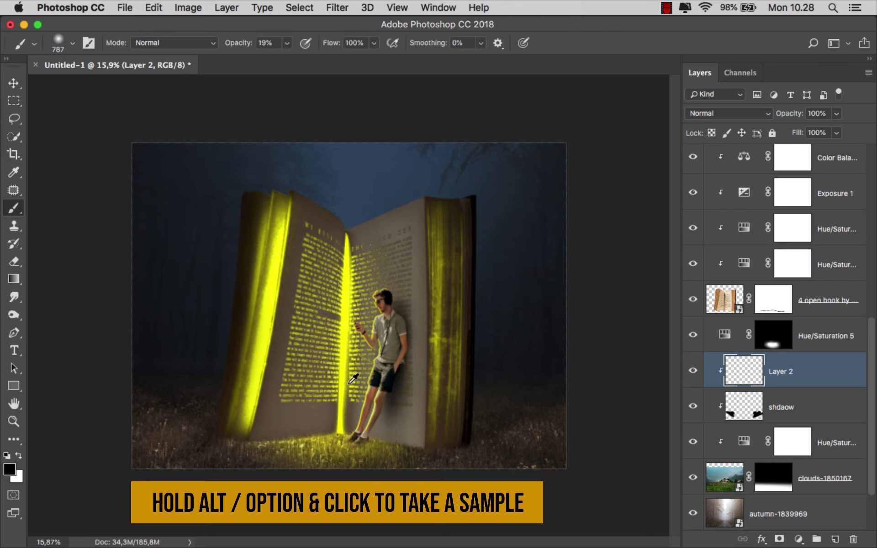
scroll(347, 328, "up", 3)
left_click(345, 321, "alt")
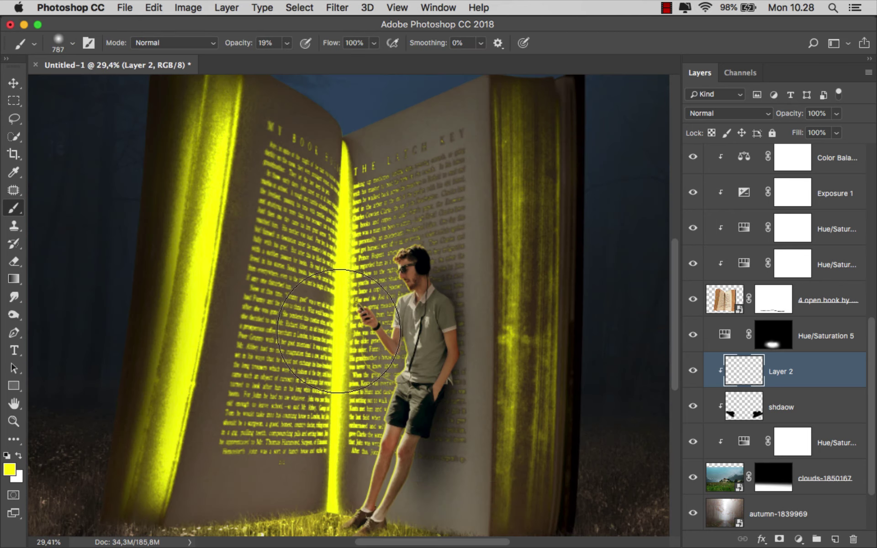
scroll(338, 338, "down", 2)
left_click_drag(383, 361, 333, 361)
left_click(287, 43)
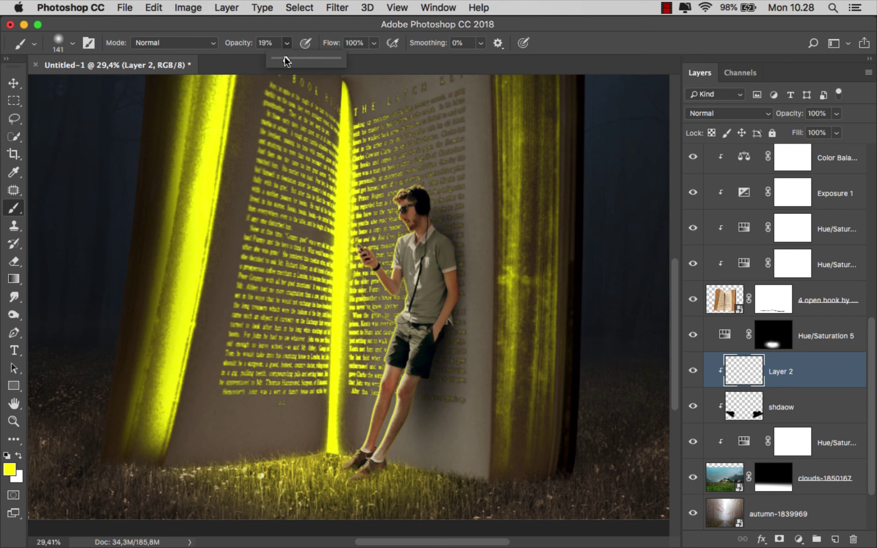
left_click_drag(284, 59, 399, 68)
Set Layer 2's blend mode to Overlay
scroll(254, 471, "up", 2)
scroll(251, 472, "up", 2)
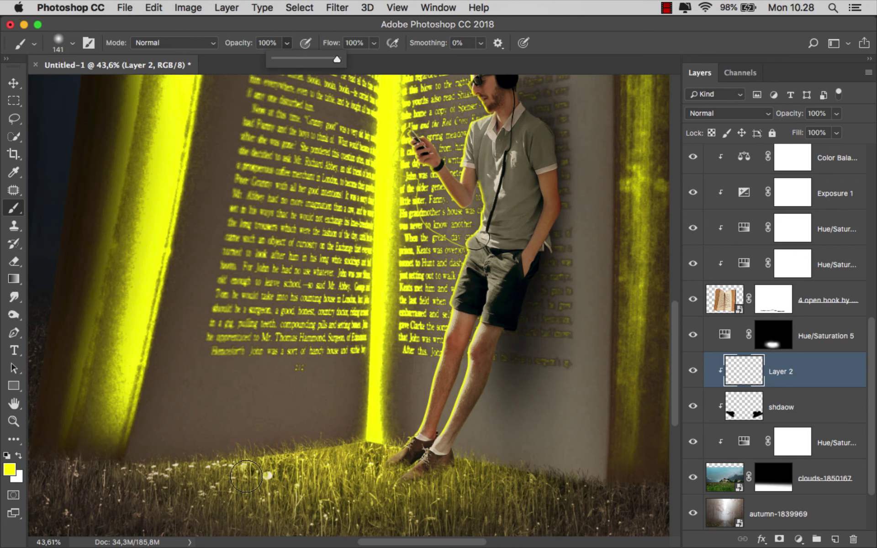
left_click(705, 114)
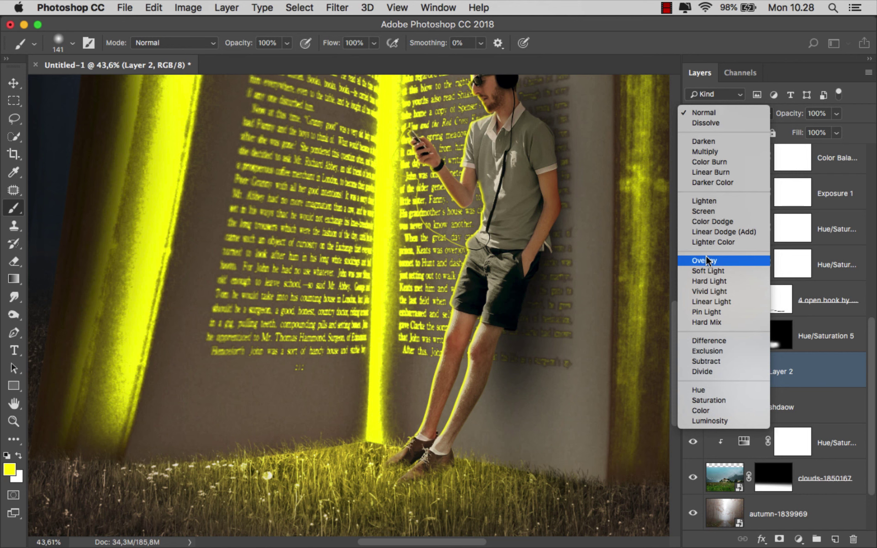
left_click(705, 260)
Paint yellow light onto the grass at the spine's base with a 108 px, then 253 px brush
scroll(187, 443, "up", 1)
left_click_drag(172, 445, 158, 445)
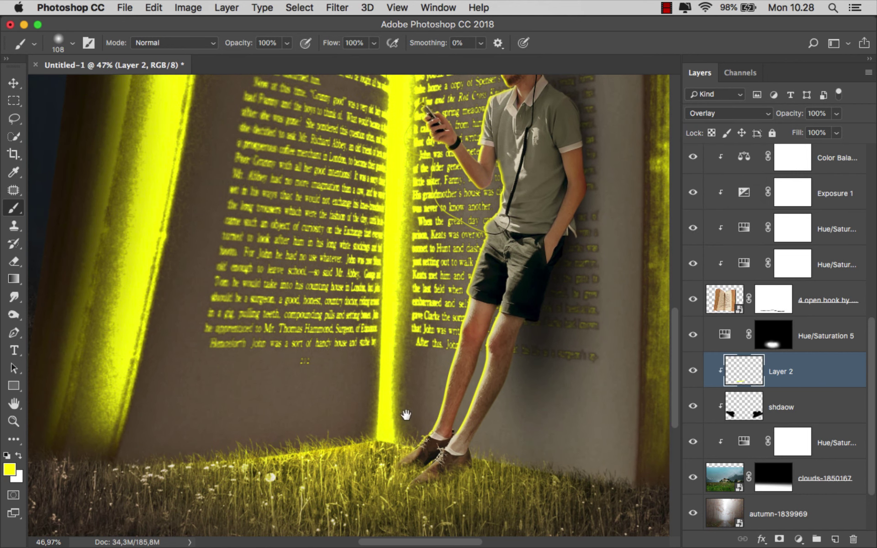
scroll(188, 343, "down", 5)
scroll(187, 342, "right", 5)
mouse_move(137, 364)
left_mouse_down()
mouse_move(231, 362)
mouse_move(497, 386)
left_mouse_up()
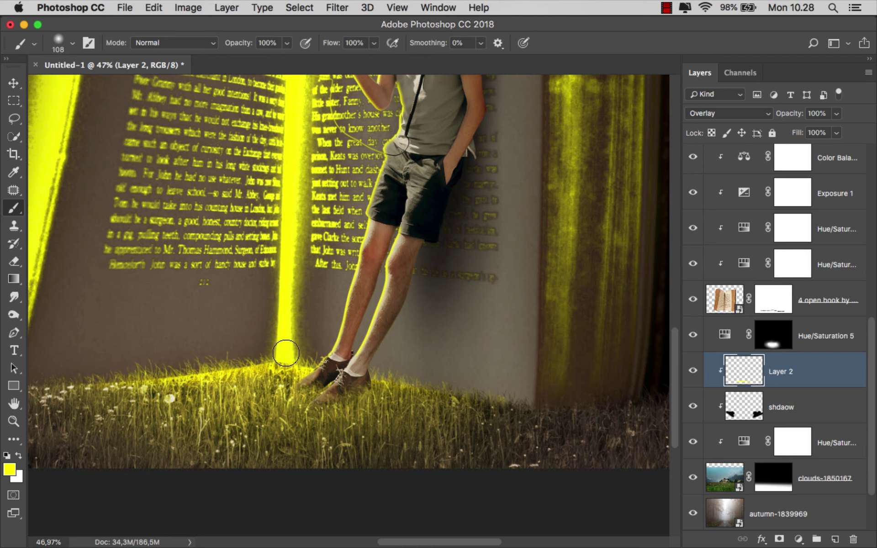
key("bracketright")
key("bracketright")
key("bracketright")
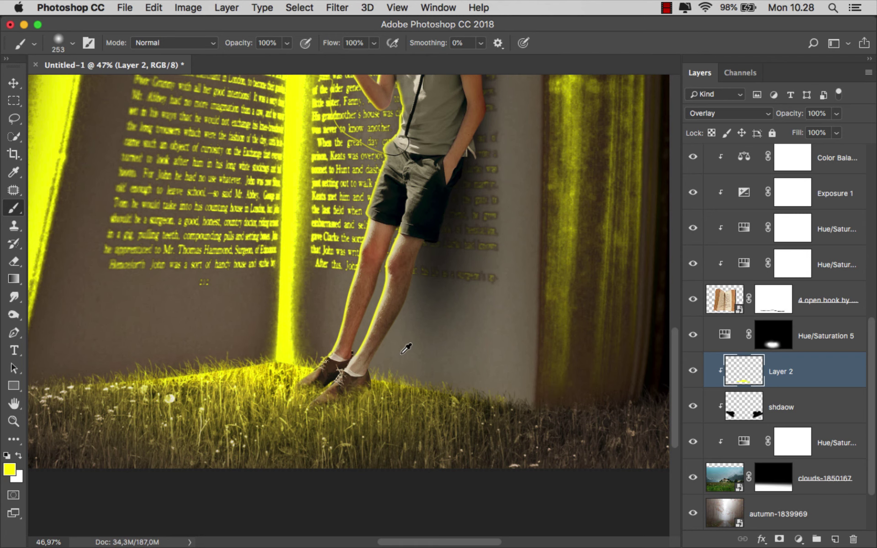
scroll(405, 346, "down", 3)
scroll(405, 346, "down", 2)
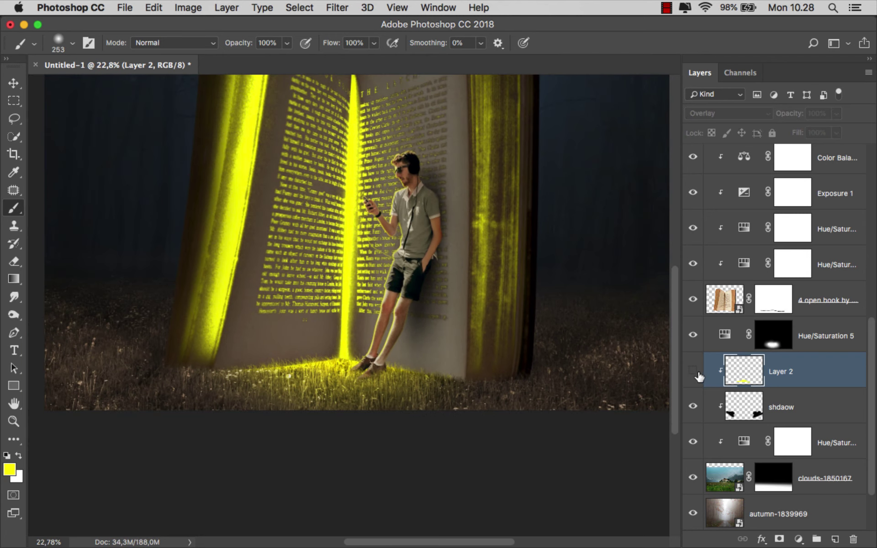
Toggle Layer 2's visibility to compare the glow with and without it
left_click(697, 372)
left_click(698, 373)
scroll(591, 337, "up", 3)
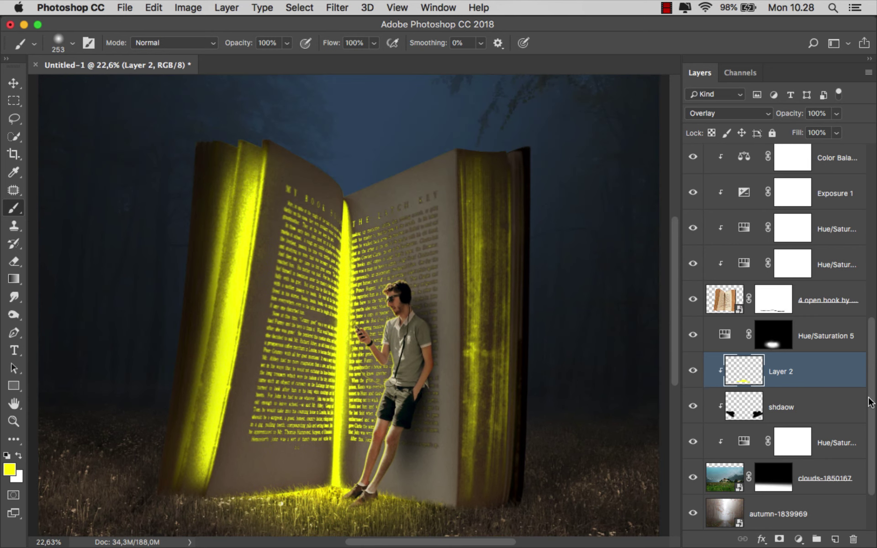
left_click_drag(869, 402, 872, 317)
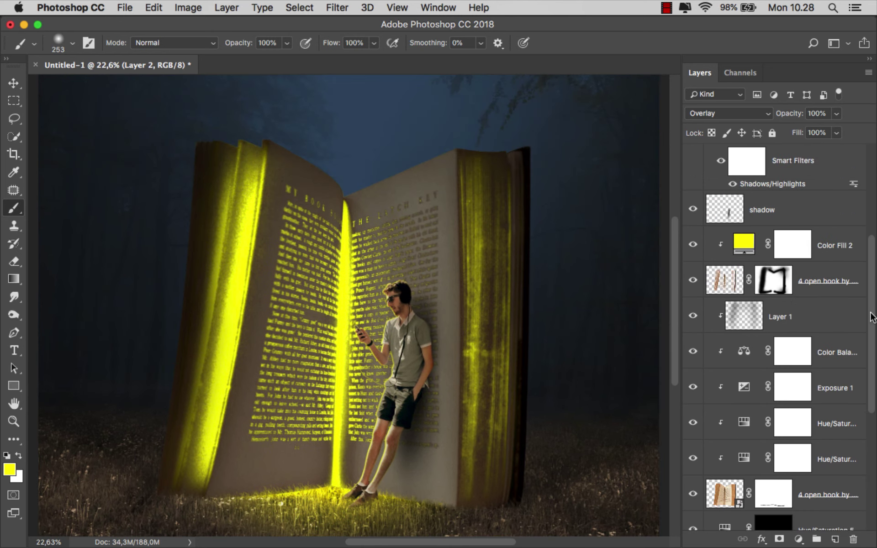
Add a new Layer 3 above Layer 1, clipped to it and blended as Overlay
left_click(831, 319)
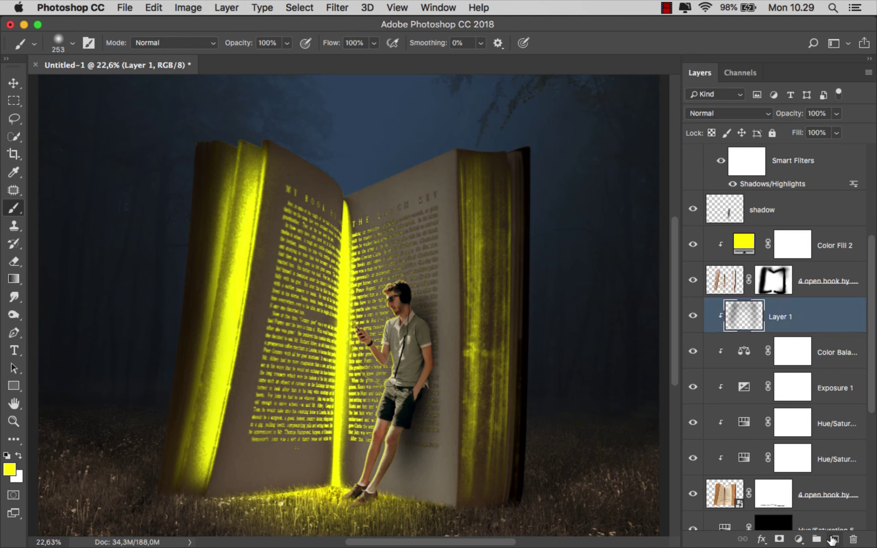
left_click(832, 540)
right_click(776, 314)
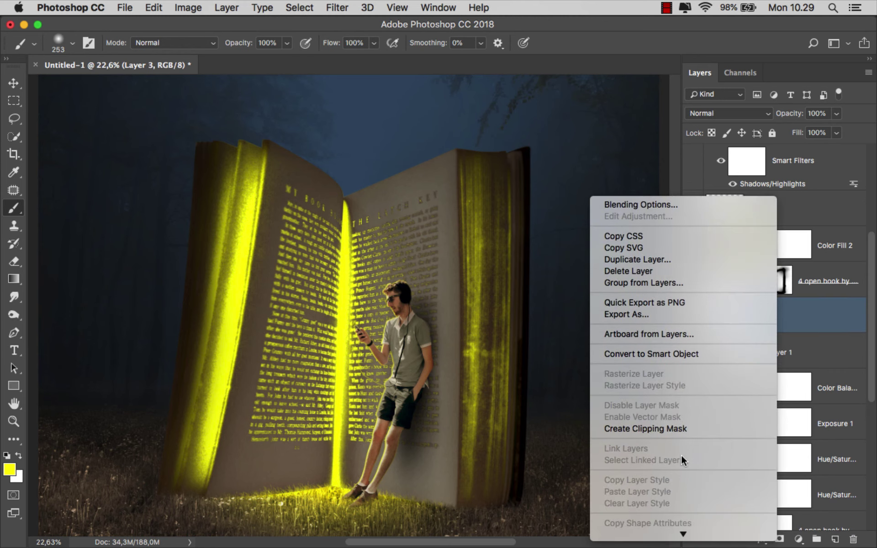
left_click(681, 428)
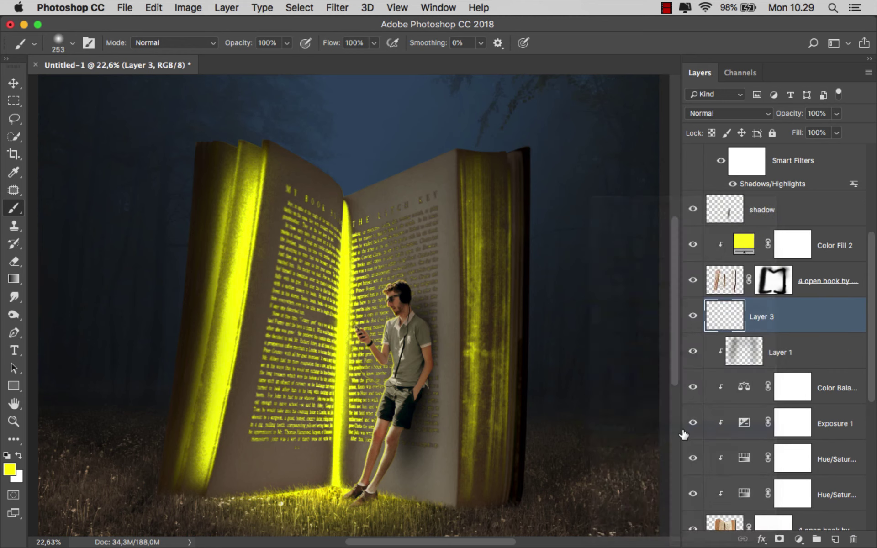
left_click(722, 117)
left_click(722, 263)
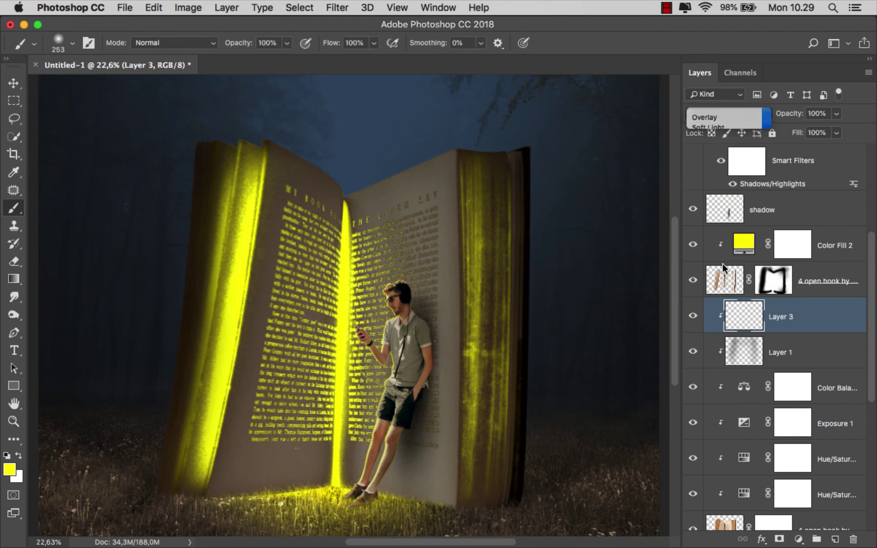
Paint soft yellow along the book spine with a 15% opacity, 661 px brush, then compare
scroll(365, 525, "up", 3)
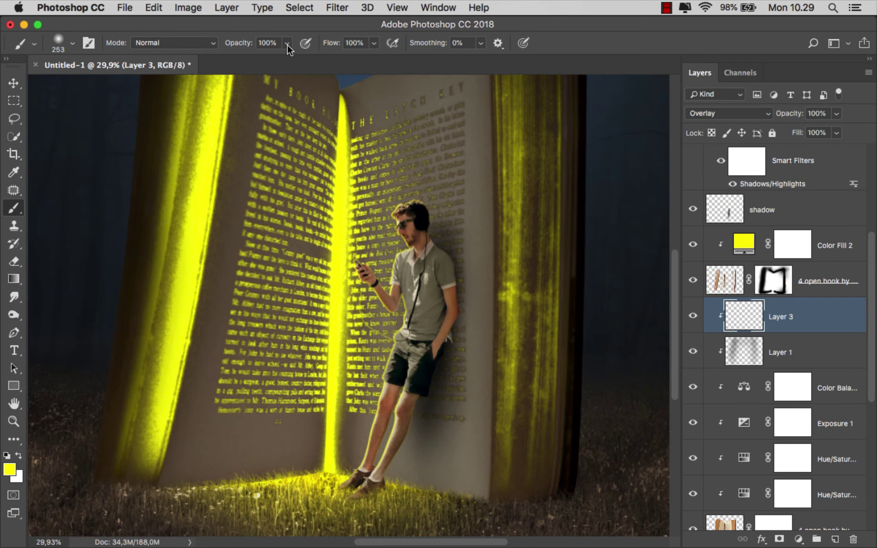
left_click_drag(288, 45, 234, 60)
left_click_drag(340, 420, 393, 315)
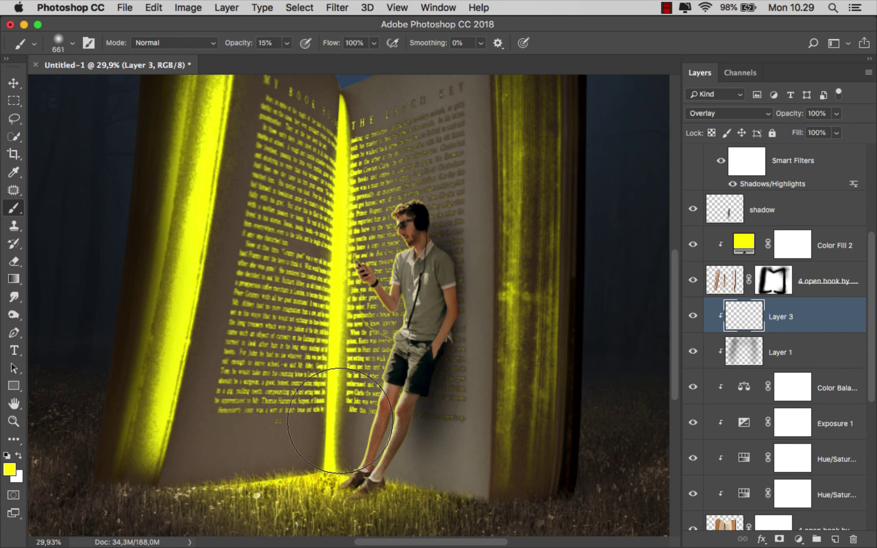
mouse_move(340, 420)
left_mouse_down()
mouse_move(274, 453)
mouse_move(325, 403)
left_mouse_up()
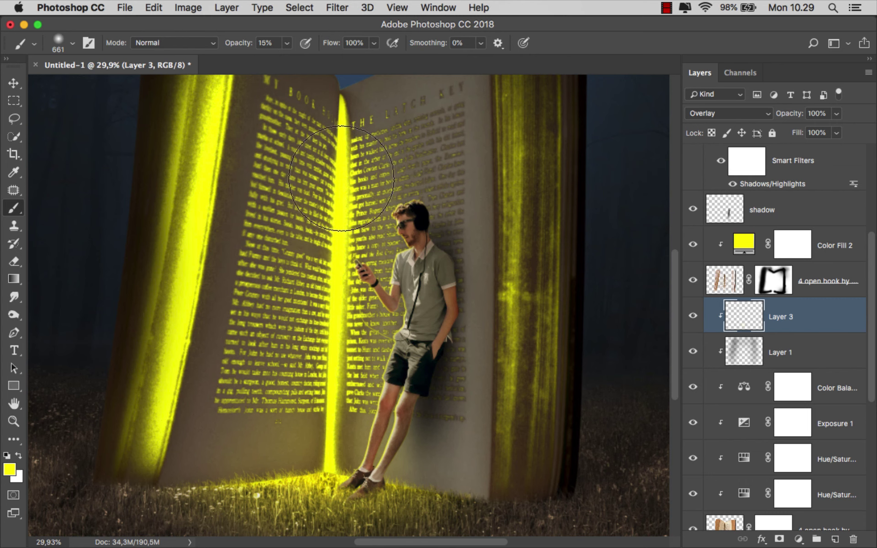
scroll(342, 178, "down", 1, "alt")
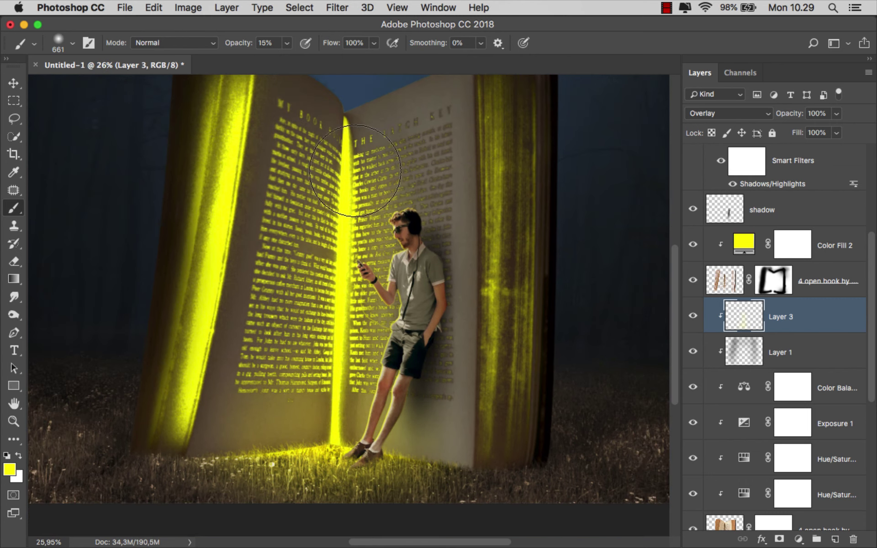
scroll(354, 170, "down", 2, "alt")
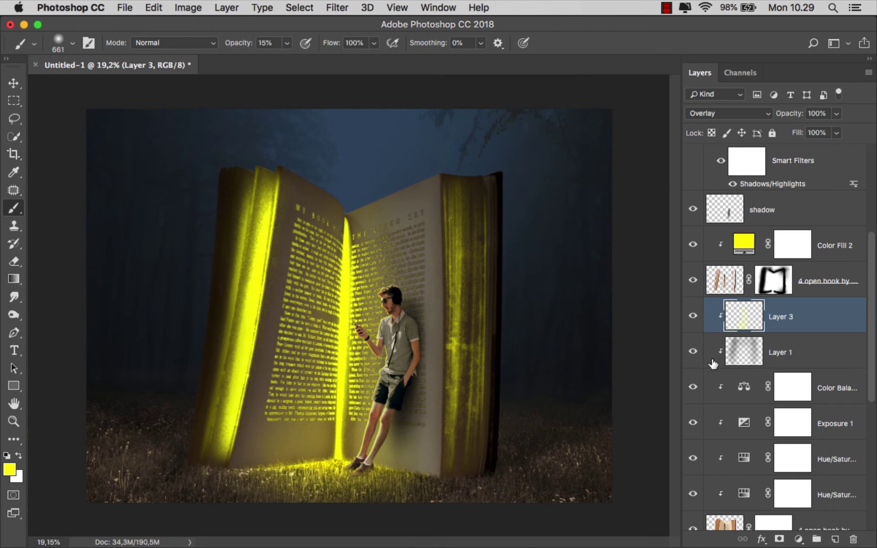
left_click(693, 316)
key("v")
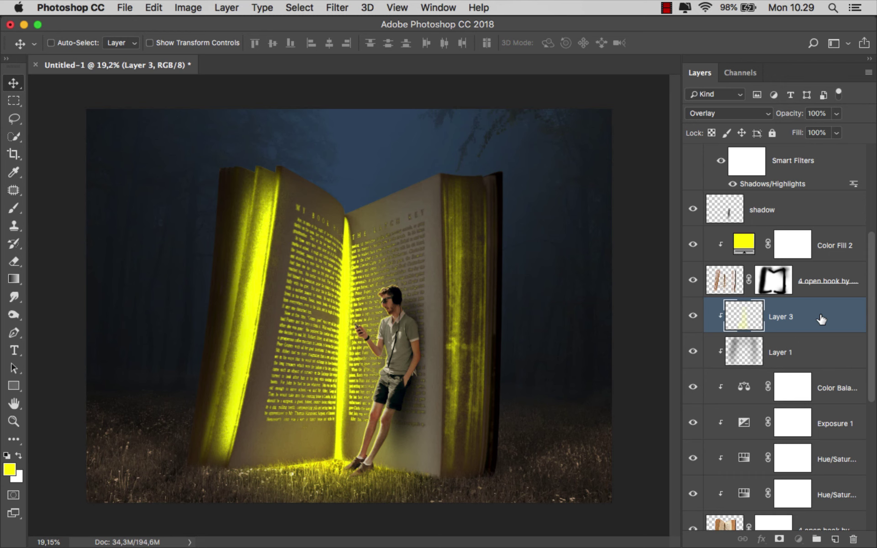
key("super+equal")
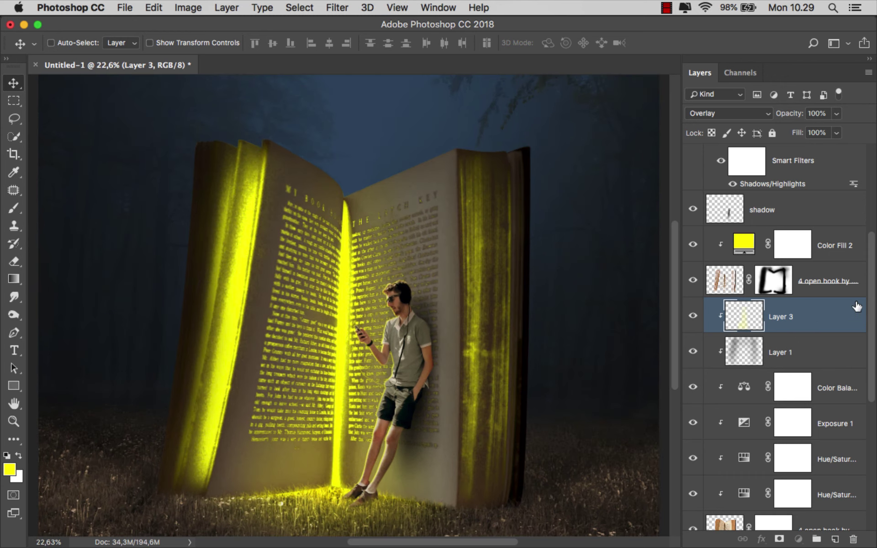
left_click_drag(872, 252, 872, 161)
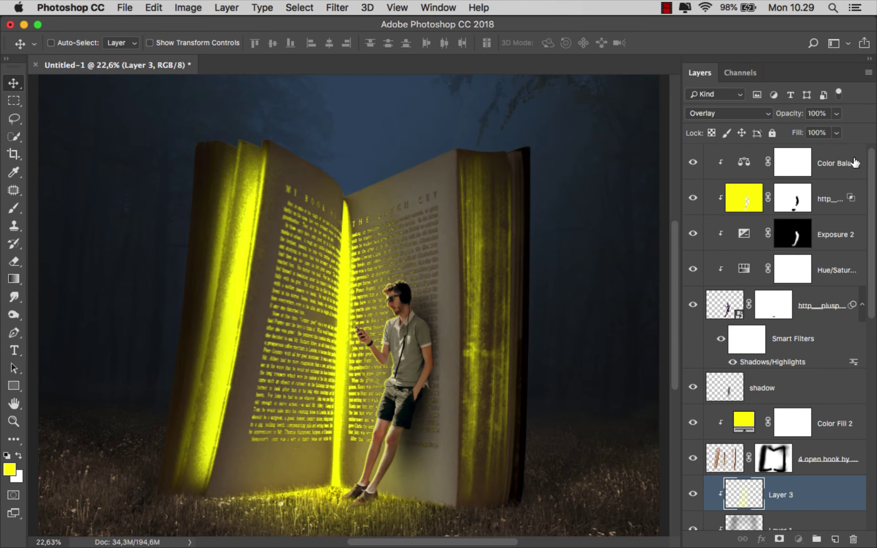
left_click(840, 163)
key("super+2")
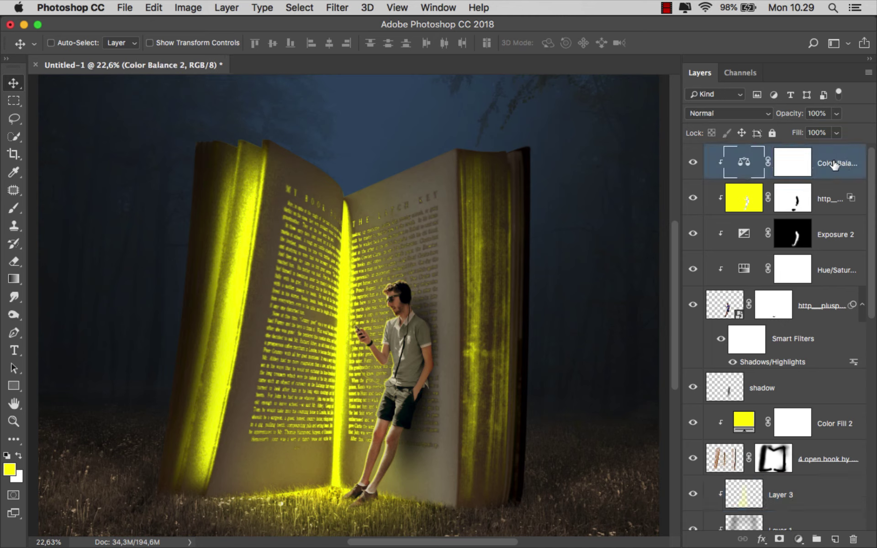